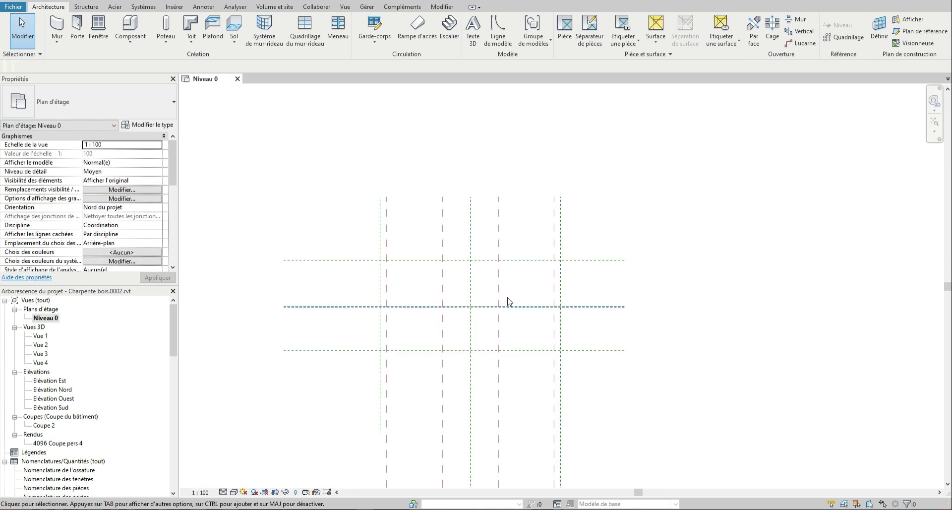
middle_drag(510, 282, 449, 293)
click(583, 270)
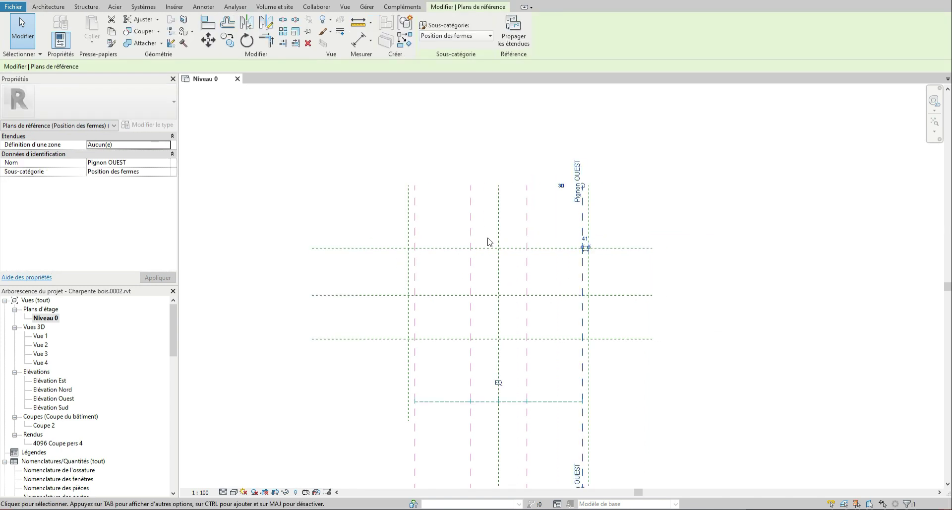
click(374, 223)
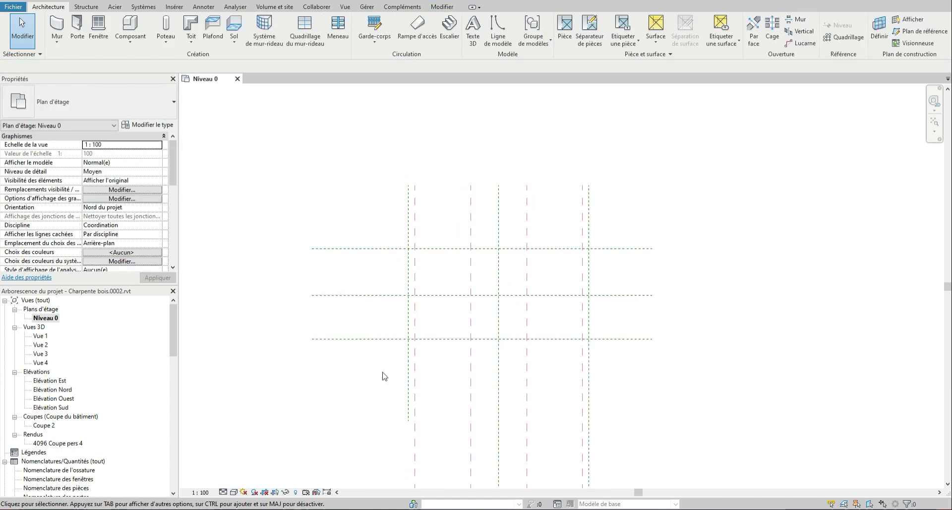
click(412, 282)
click(434, 287)
Place a continuous aligned dimension across the four vertical truss-position reference planes, above the upper horizontal plane.
click(205, 8)
click(59, 28)
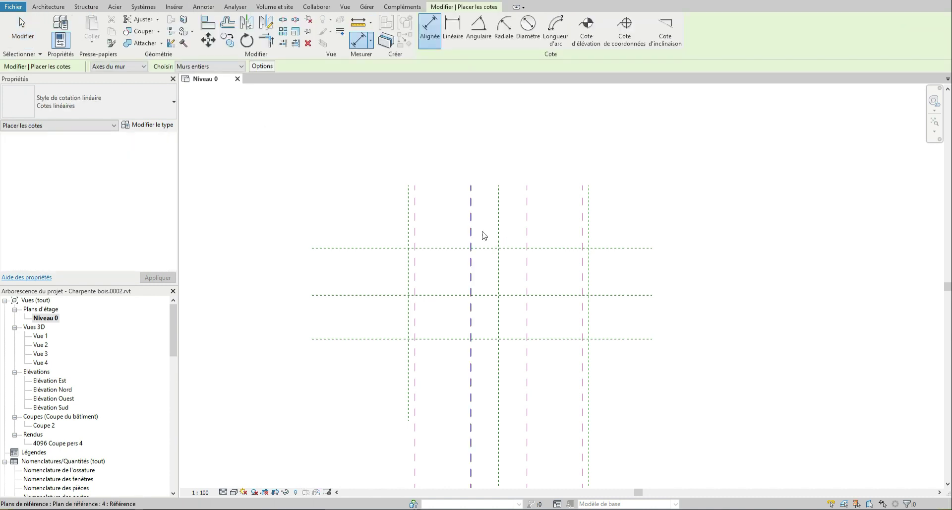
click(415, 231)
click(471, 231)
click(527, 232)
click(583, 231)
click(563, 226)
Place a continuous aligned dimension across the two outer green vertical planes and the central one, below the lower horizontal plane.
click(408, 383)
click(499, 381)
click(589, 380)
click(548, 387)
Dimension the two inner truss planes about the central vertical plane and constrain the two spacings as equal (EQ).
click(471, 362)
click(499, 362)
click(526, 367)
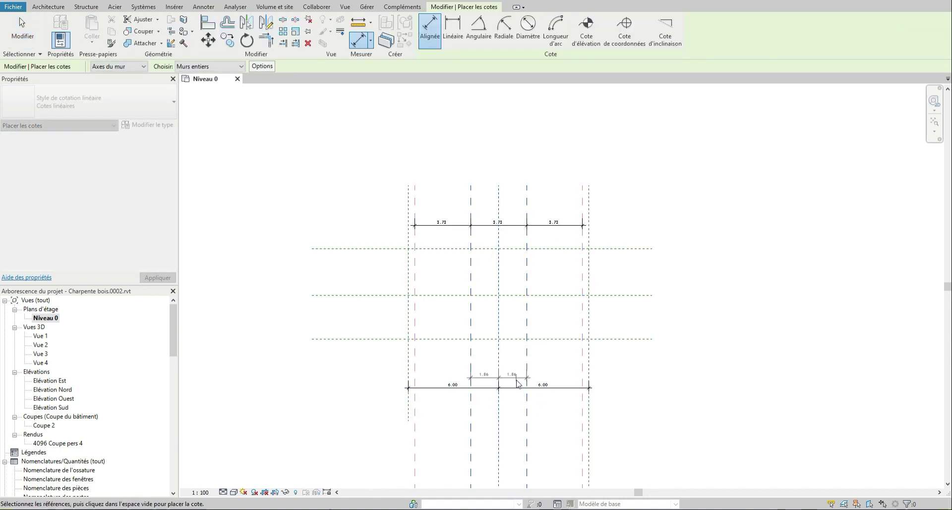
click(516, 375)
click(498, 357)
click(30, 39)
click(502, 225)
click(504, 388)
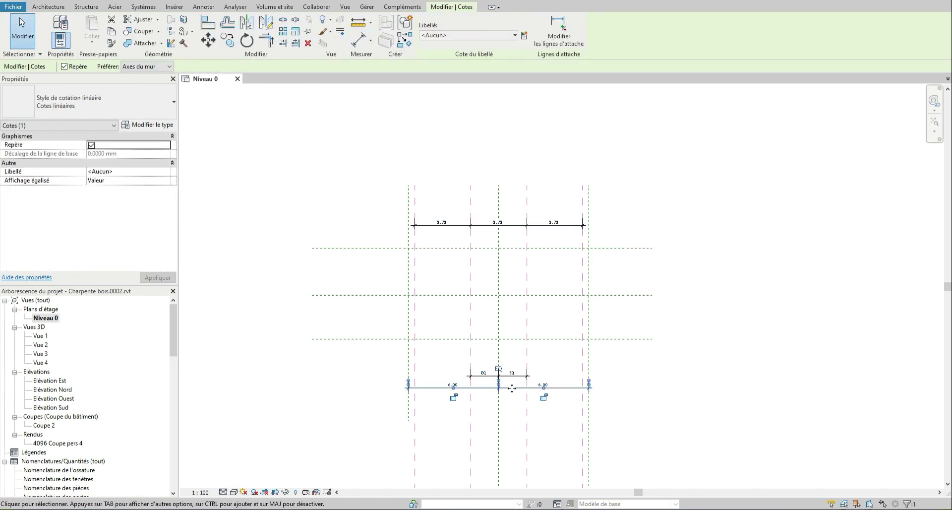
click(560, 370)
Dimension the three horizontal reference planes in one chain and constrain their spacings as equal (EQ).
click(57, 28)
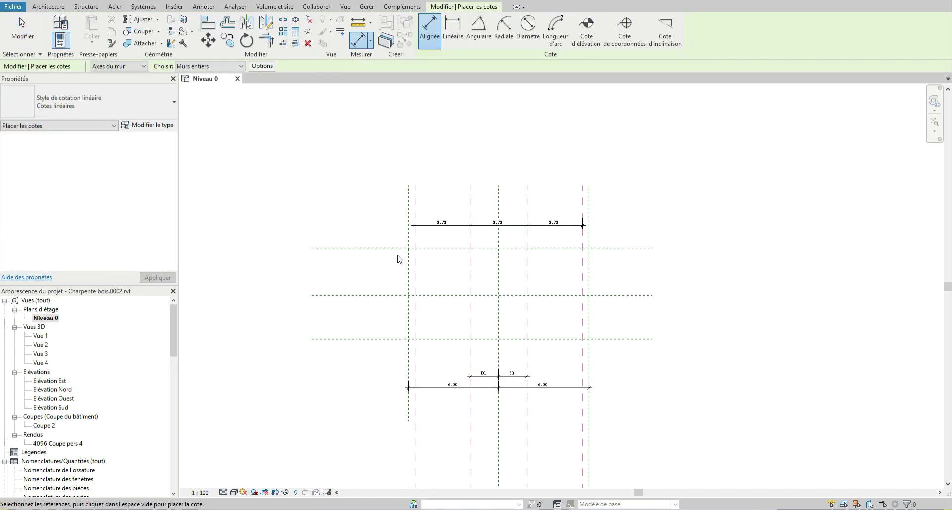
click(391, 249)
click(382, 295)
click(381, 339)
click(365, 322)
click(385, 294)
Add an overall aligned dimension between the two outer horizontal reference planes, outside the EQ chain.
click(350, 249)
click(346, 339)
click(345, 316)
key(Escape)
click(345, 285)
click(441, 36)
Match the middle horizontal reference plane to the truss planes so it uses the Position des fermes subcategory.
click(392, 328)
click(426, 294)
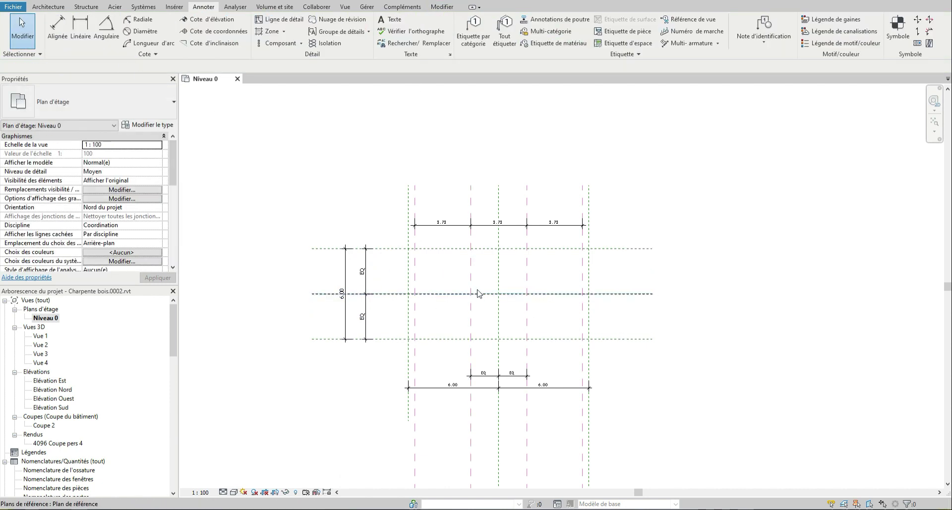
click(111, 43)
click(471, 306)
click(455, 295)
key(Escape)
Name the middle horizontal reference plane Faitage.
click(620, 294)
click(642, 299)
text(Faitage)
key(Return)
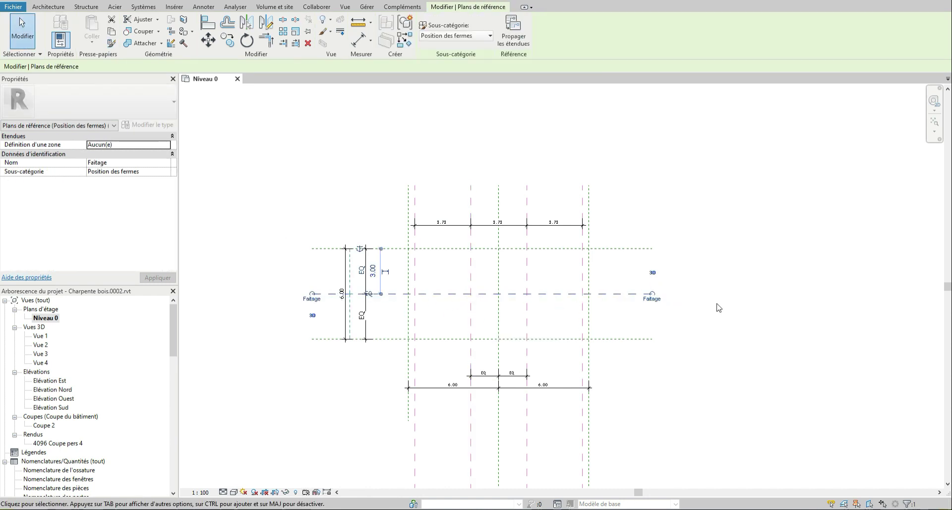
key(Escape)
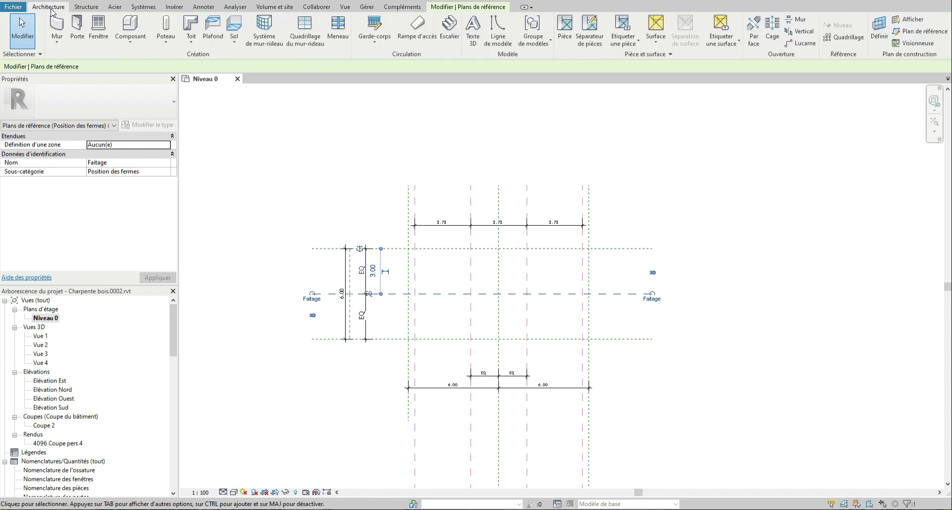
Draw a rectangle of Ext. Brique 22 + Isolant 10 walls between opposite intersections of the outer reference planes.
key(w)
key(a)
click(410, 248)
click(436, 20)
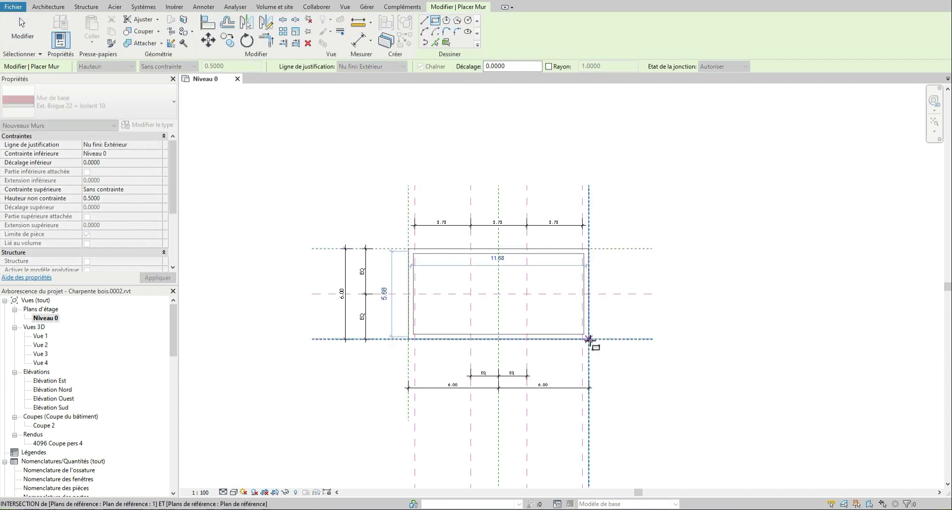
click(589, 339)
key(Escape)
key(Escape)
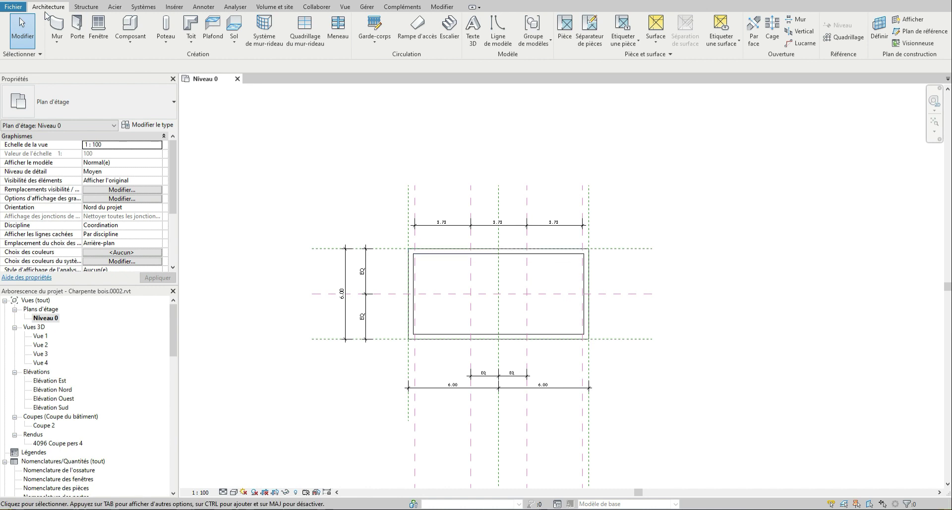
Start a footprint roof and sketch a rectangular outline offset outward from the outer reference-plane corners.
click(192, 38)
click(204, 63)
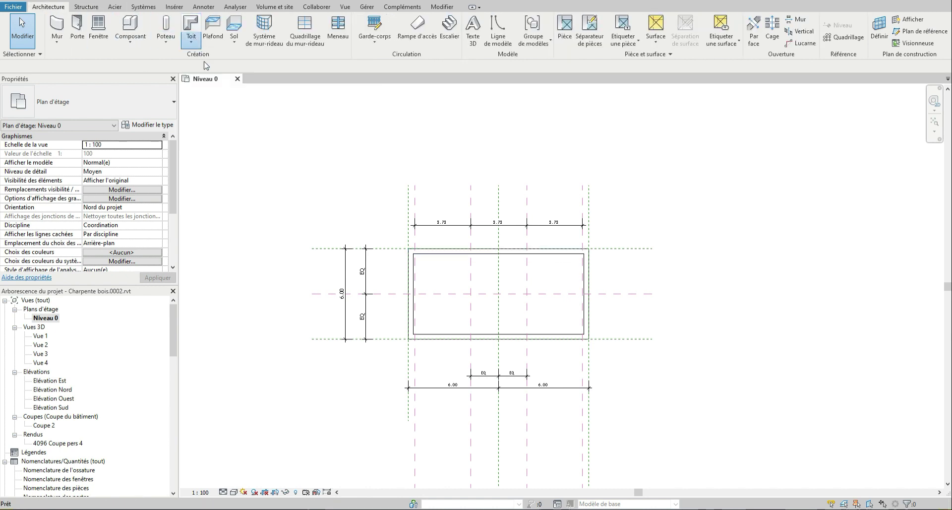
click(525, 22)
double_click(135, 66)
click(409, 248)
click(589, 339)
Remove the slope definition from the two short gable edges of the roof outline.
click(35, 38)
click(593, 282)
ctrl+click(404, 277)
click(221, 66)
click(316, 172)
Set the slope of both long roof edges to 45° and finish the roof with the highlighted walls attached to it.
click(516, 237)
click(527, 231)
text(45)
key(Return)
click(481, 359)
click(496, 361)
text(45)
key(Return)
click(664, 293)
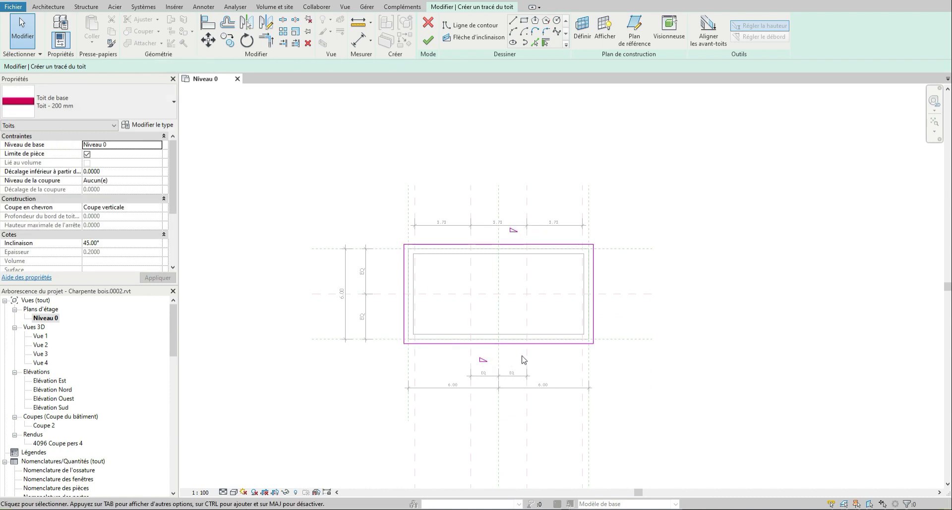
click(428, 41)
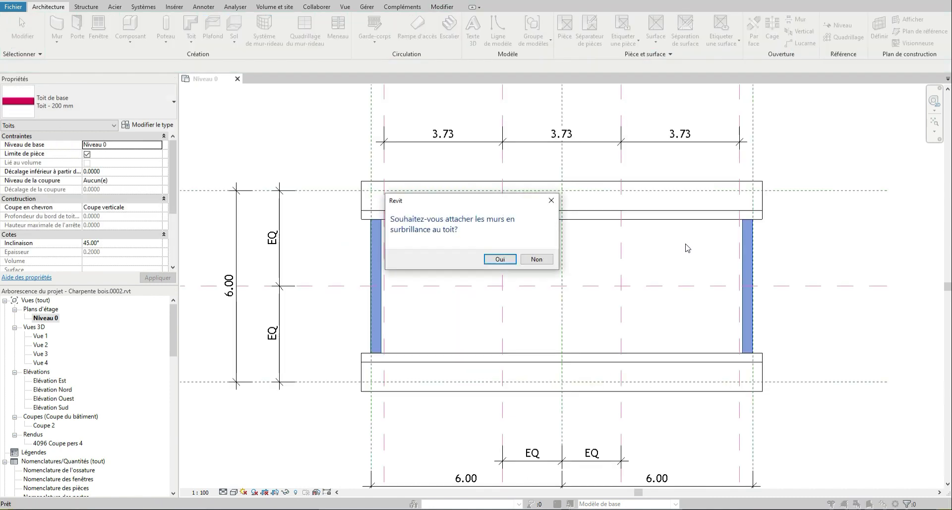
click(500, 259)
Open the 3D view Vue 4 and frame the whole roof from an angled viewpoint above.
double_click(41, 364)
right_click(436, 330)
click(317, 492)
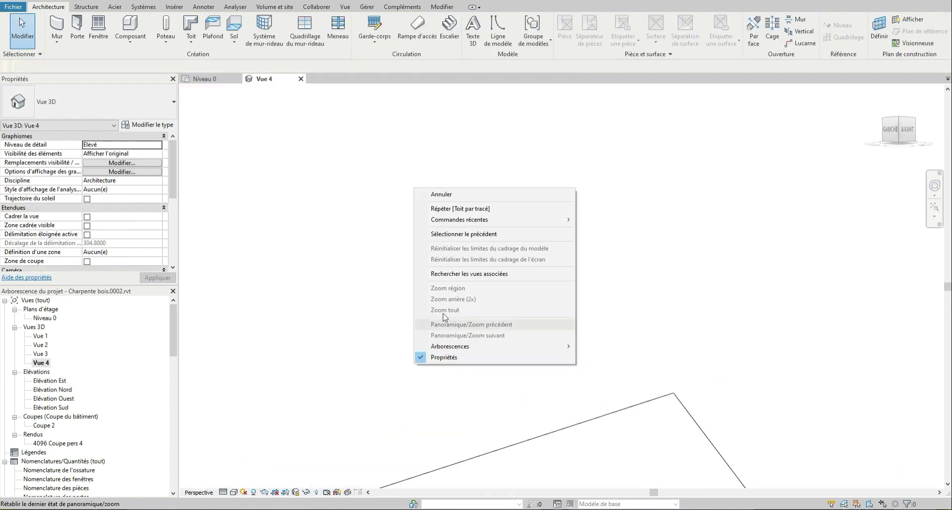
click(296, 492)
click(309, 481)
right_click(519, 398)
click(550, 342)
scroll(569, 299, up, 5)
shift+middle_drag(481, 360, 603, 298)
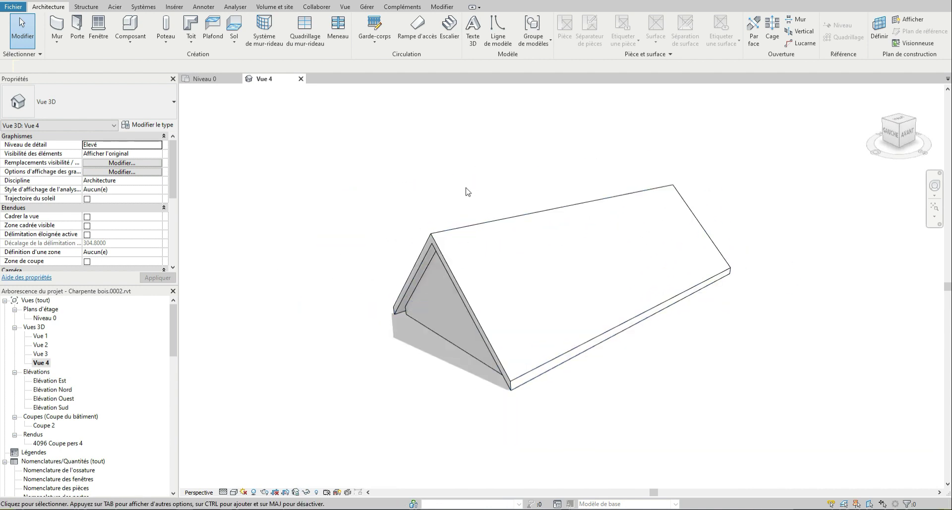
Rename the roof's type to Toit - 50.
click(450, 259)
click(148, 124)
click(392, 170)
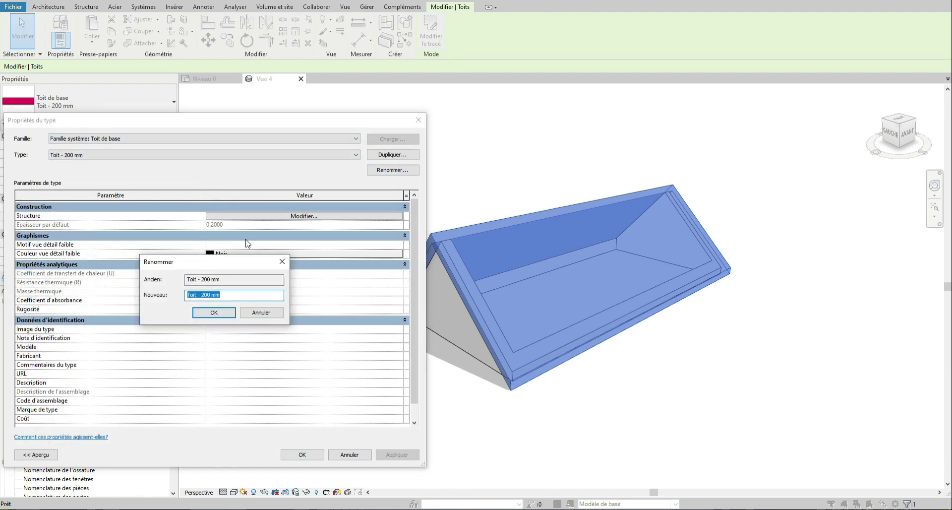
text(Toit - 50)
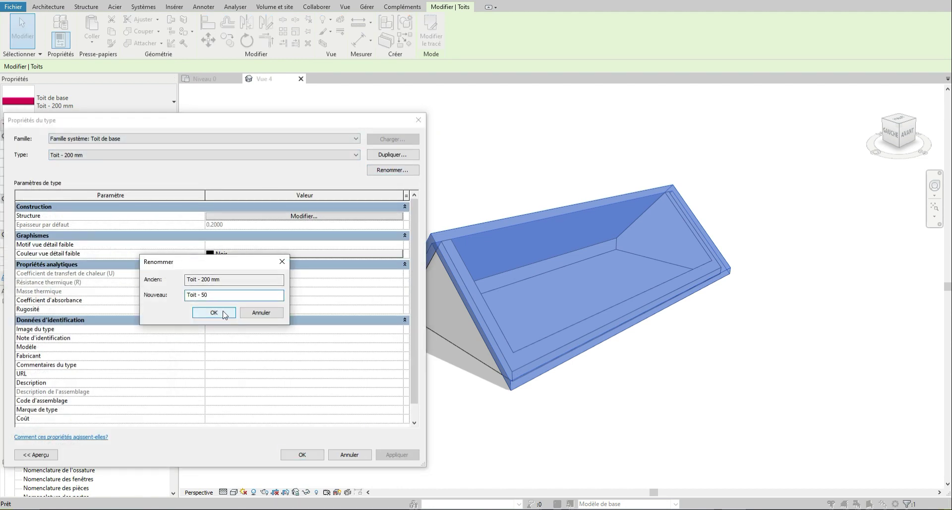
click(214, 312)
Reduce the thickness of the Porteur/Ossature layer in the roof type's structure and apply the type changes.
click(304, 217)
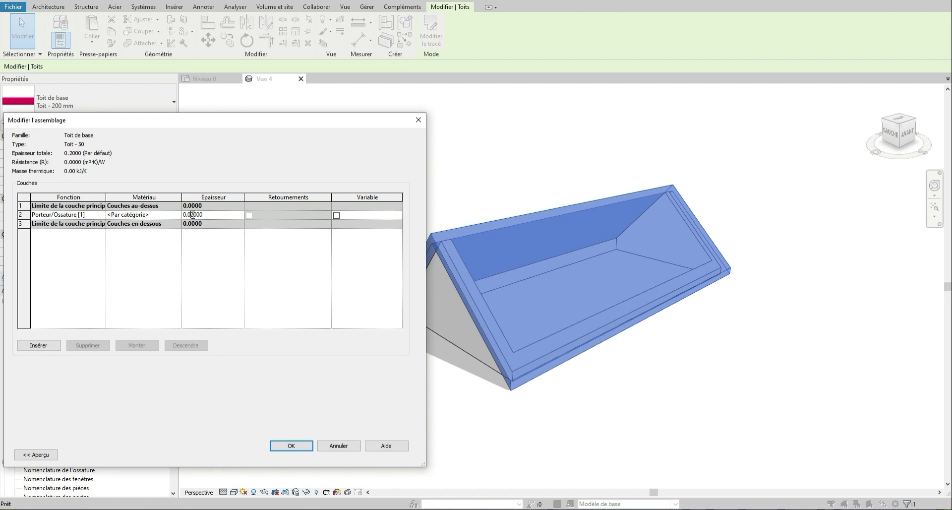
click(304, 446)
click(307, 452)
click(499, 425)
Examine the roof and its gable wall in the 3D view from several angles and distances.
shift+middle_drag(499, 425, 525, 414)
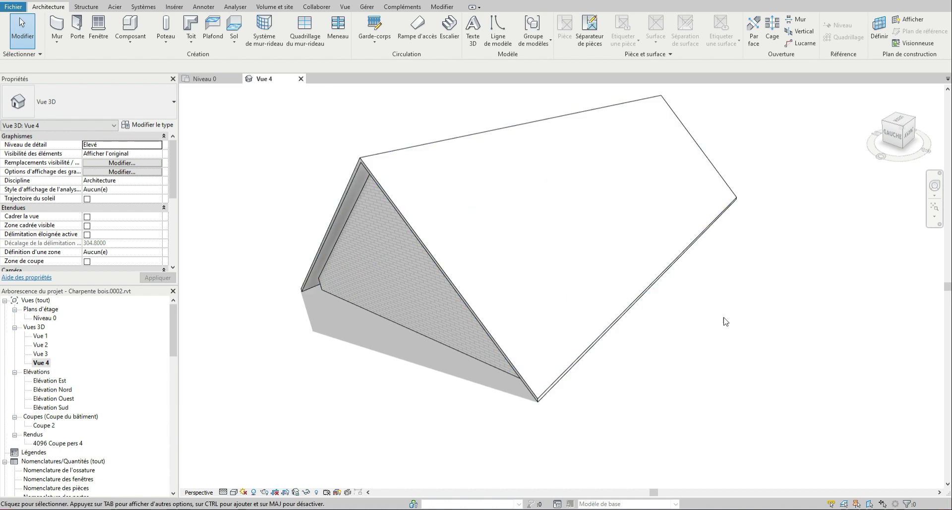
shift+middle_drag(718, 357, 685, 340)
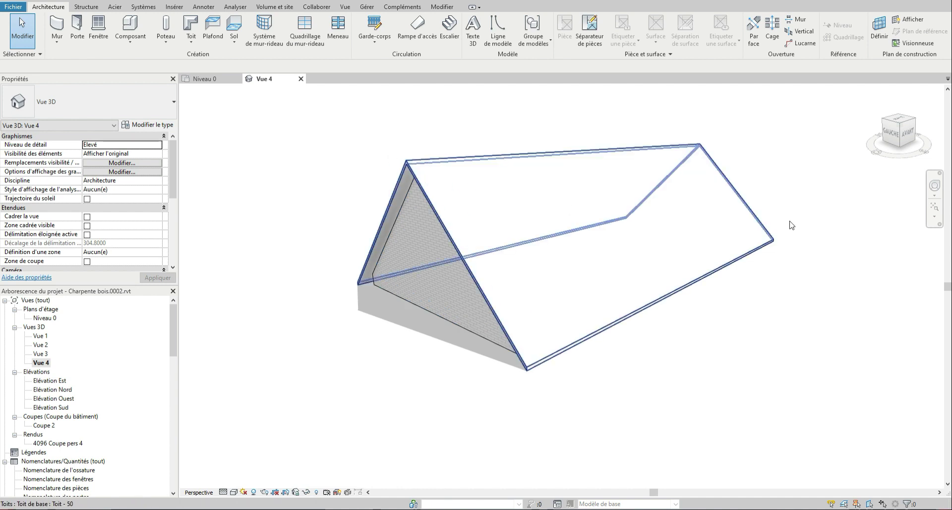
right_click(805, 216)
click(826, 340)
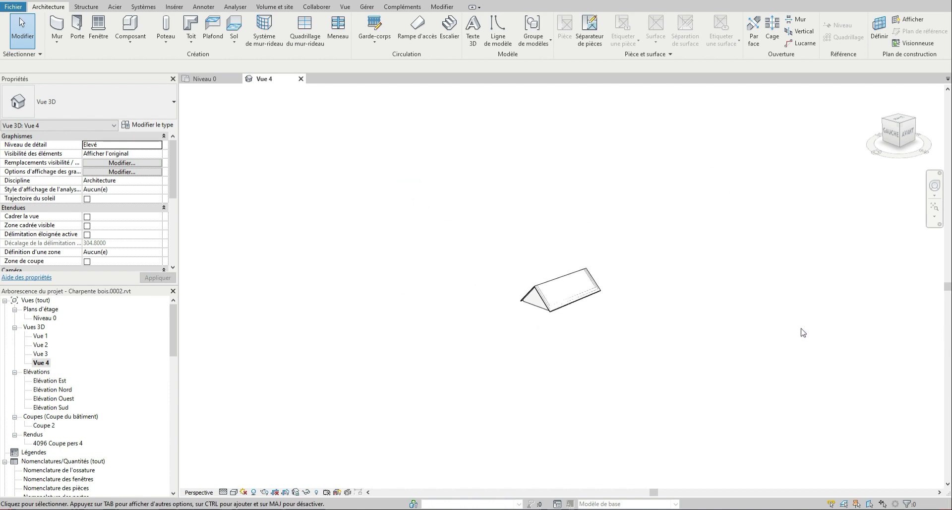
scroll(599, 310, up, 5)
scroll(545, 288, up, 6)
middle_drag(591, 276, 853, 251)
middle_drag(593, 261, 851, 215)
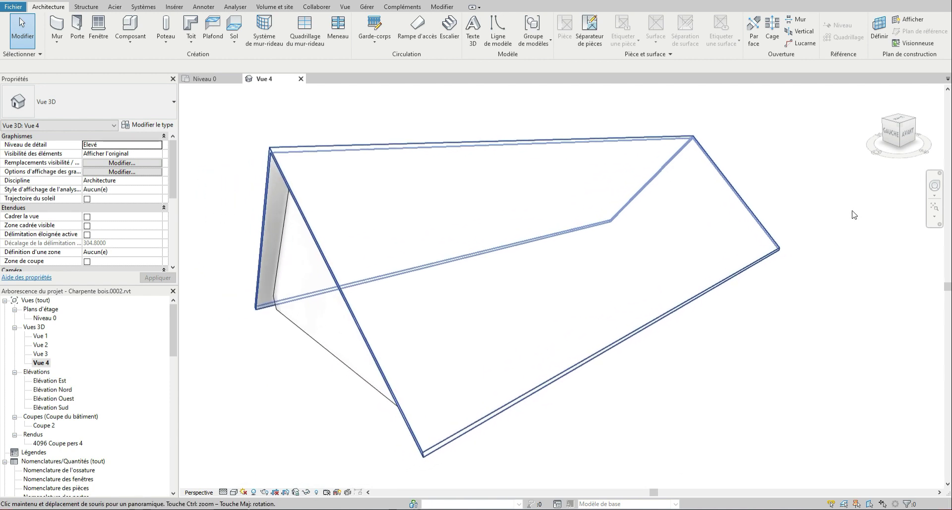
middle_drag(608, 308, 767, 290)
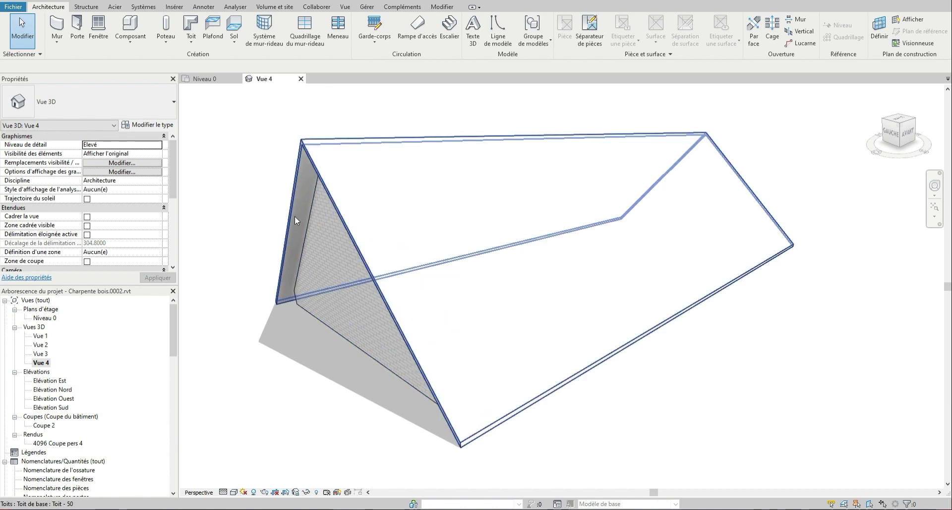
Start a beam system sketch and pick the front roof slope's face as its work plane.
click(93, 8)
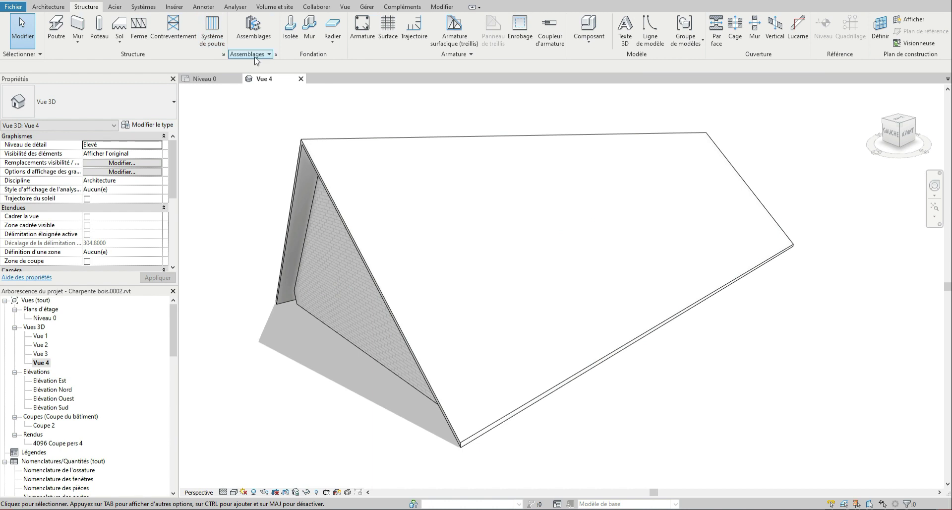
click(210, 40)
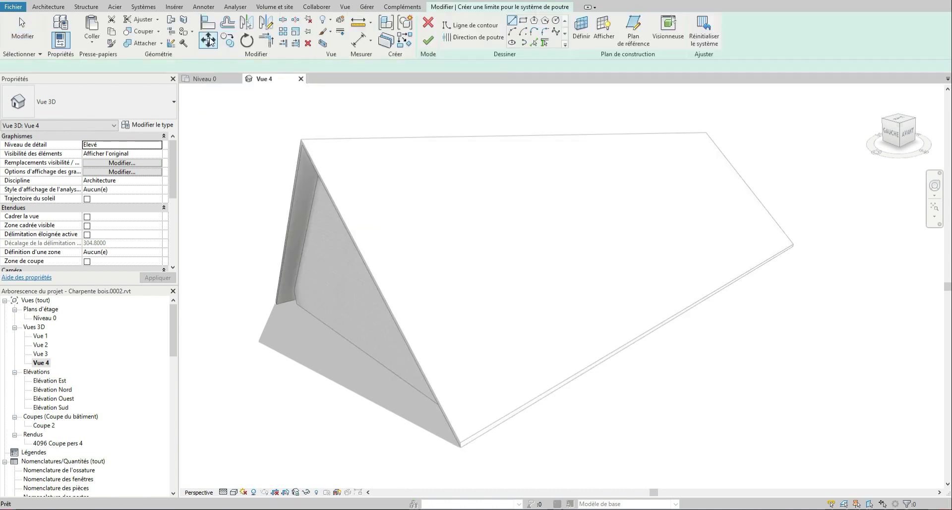
click(527, 23)
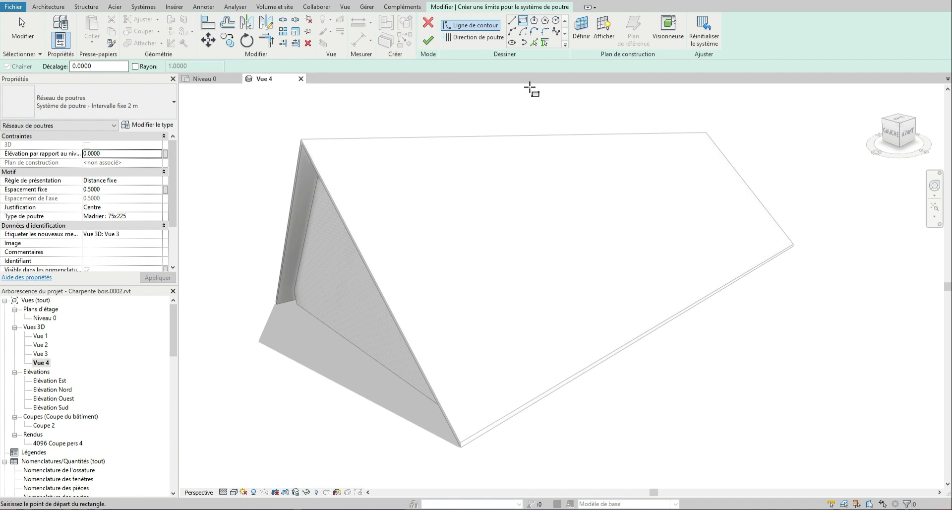
click(581, 30)
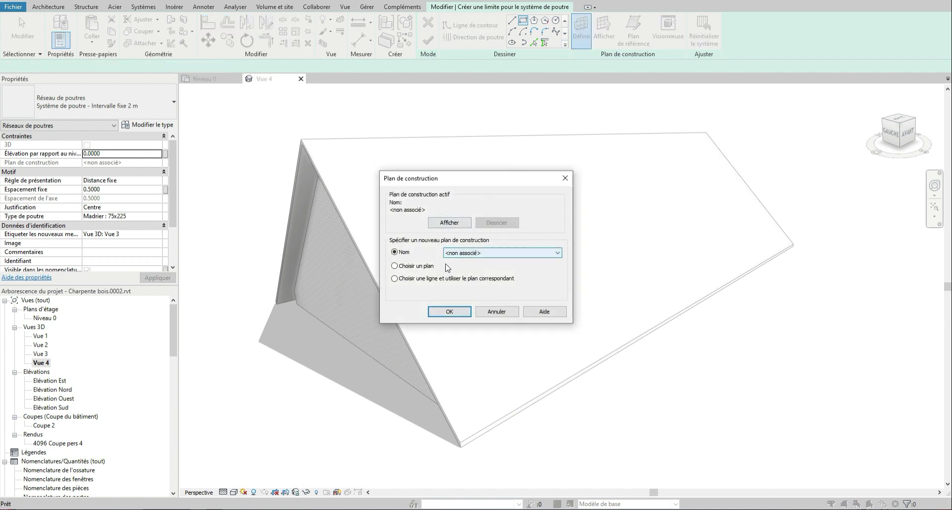
click(423, 266)
click(449, 311)
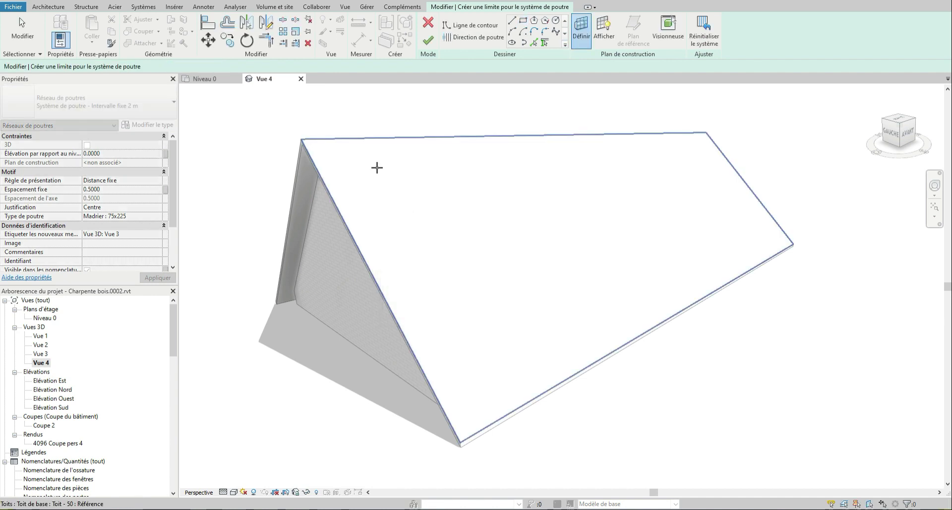
click(373, 142)
Sketch a rectangular beam system boundary over the front roof slope, from the ridge end to the opposite eave corner.
click(524, 22)
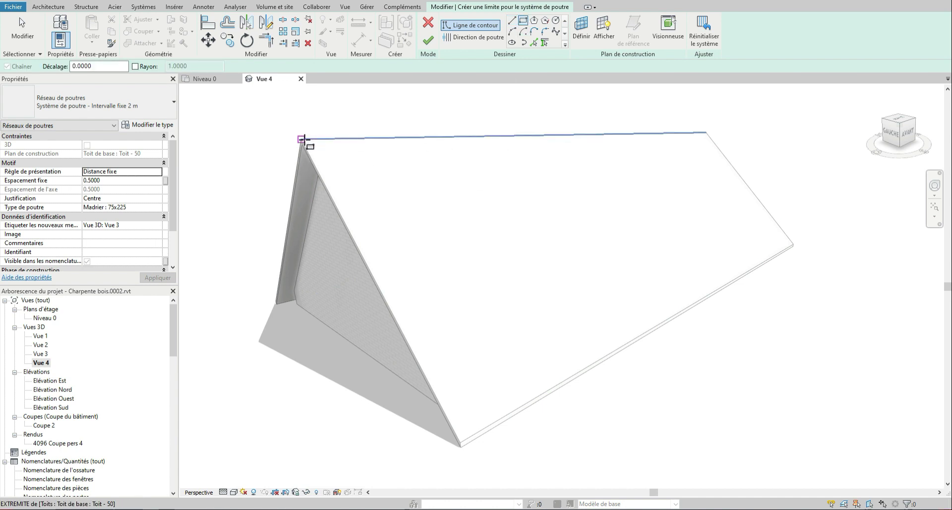
click(301, 139)
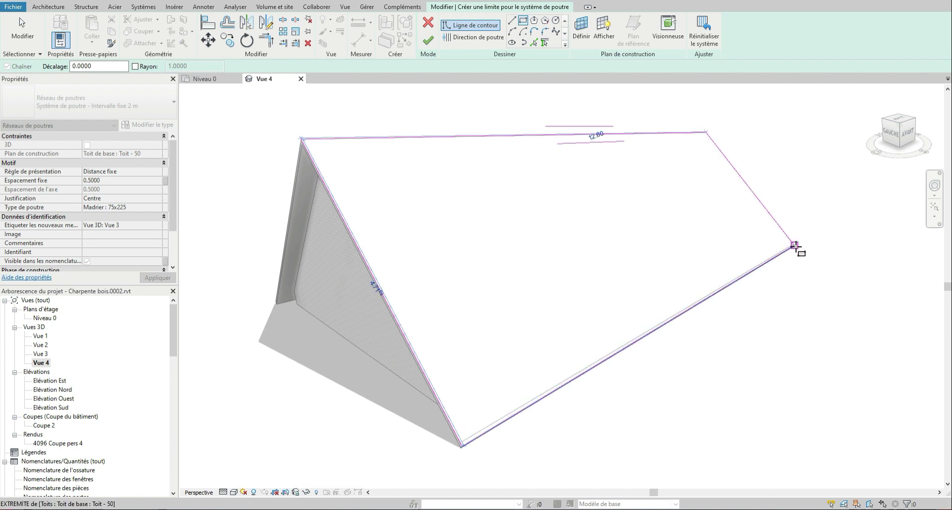
click(794, 244)
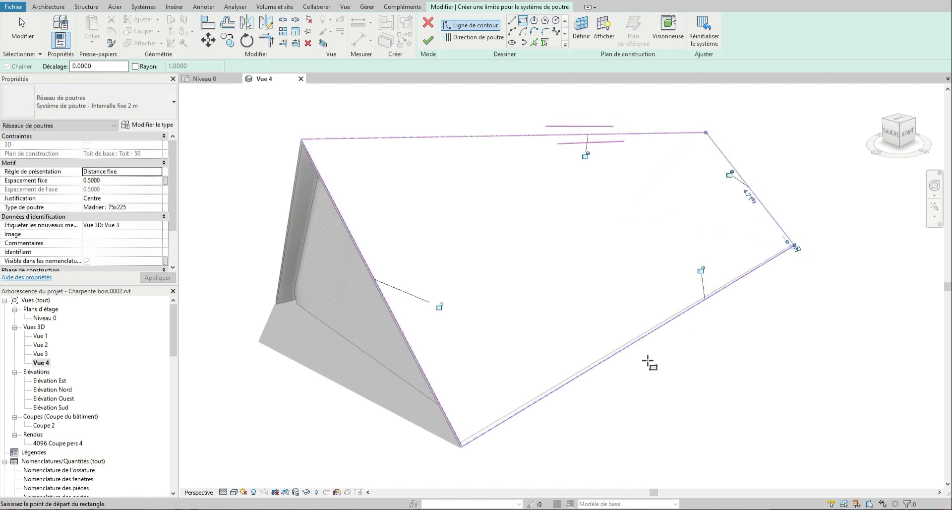
scroll(491, 468, up, 3)
scroll(496, 386, down, 3)
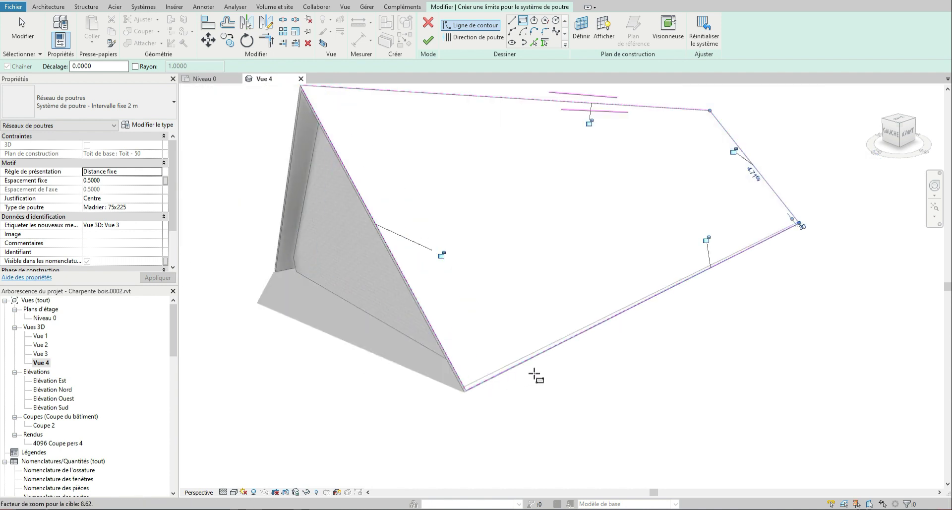
scroll(476, 399, up, 4)
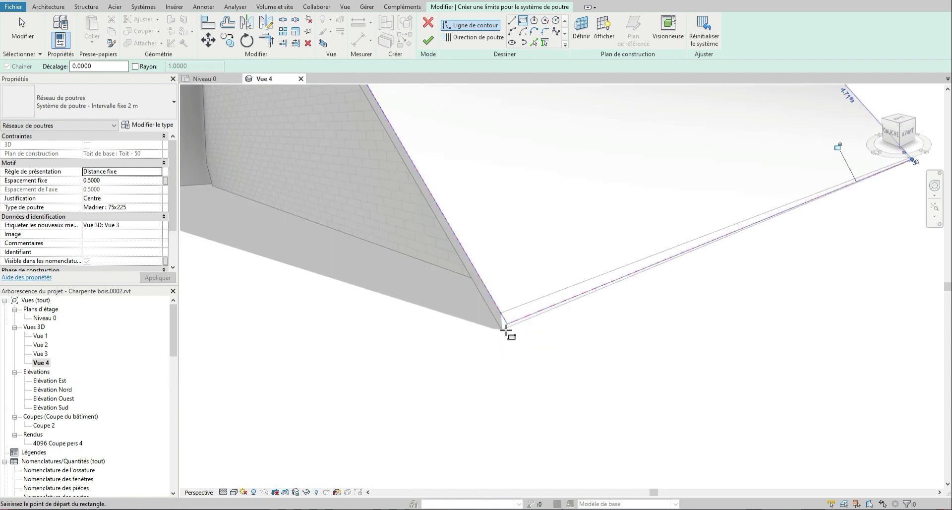
scroll(497, 332, down, 1)
scroll(586, 297, down, 5)
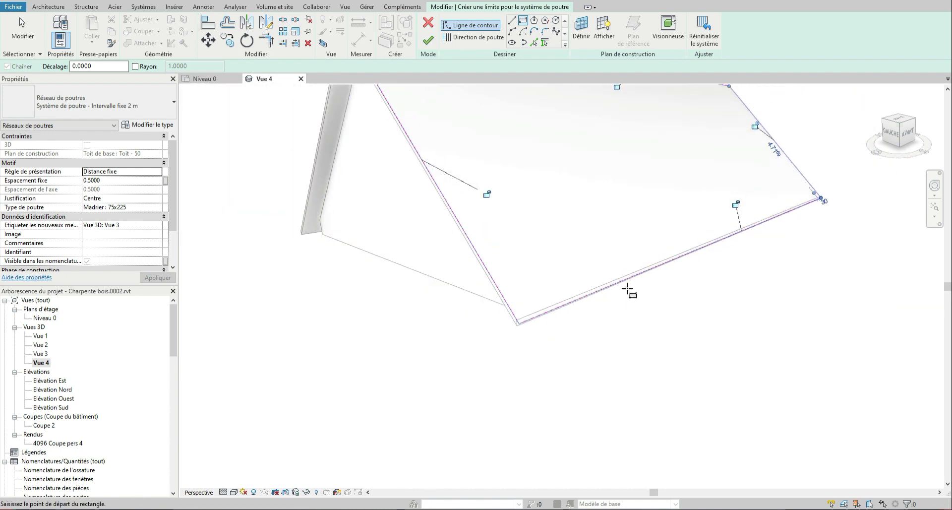
Lock all four beam system boundary lines to the roof edges and set the beam direction parallel to the gable-side slope edge.
click(564, 235)
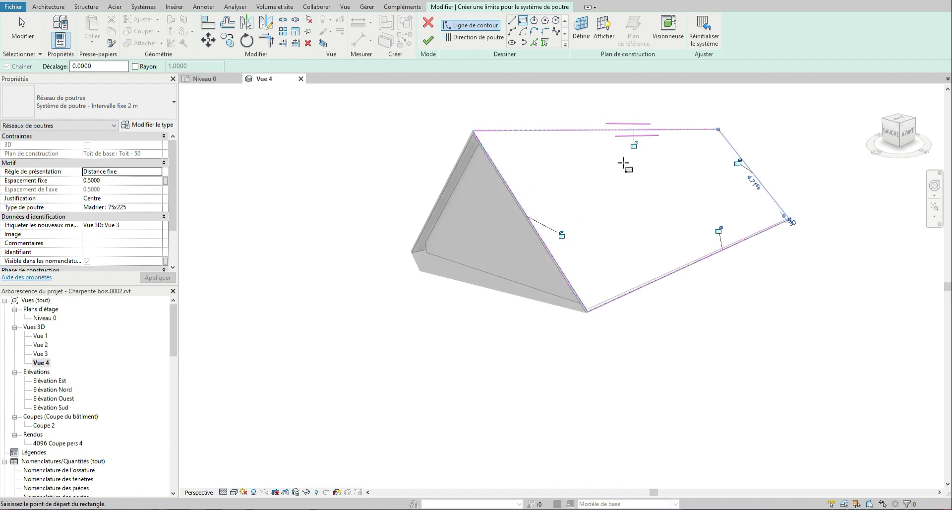
click(640, 146)
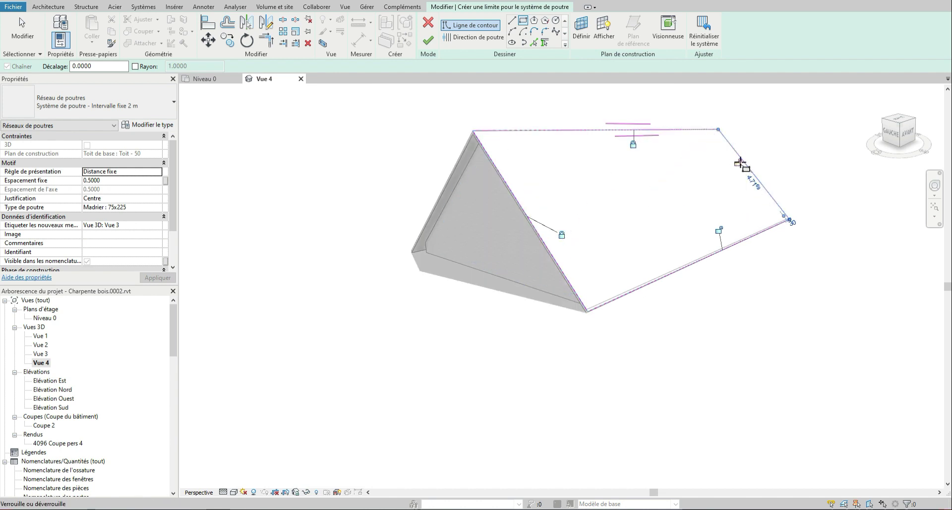
click(719, 230)
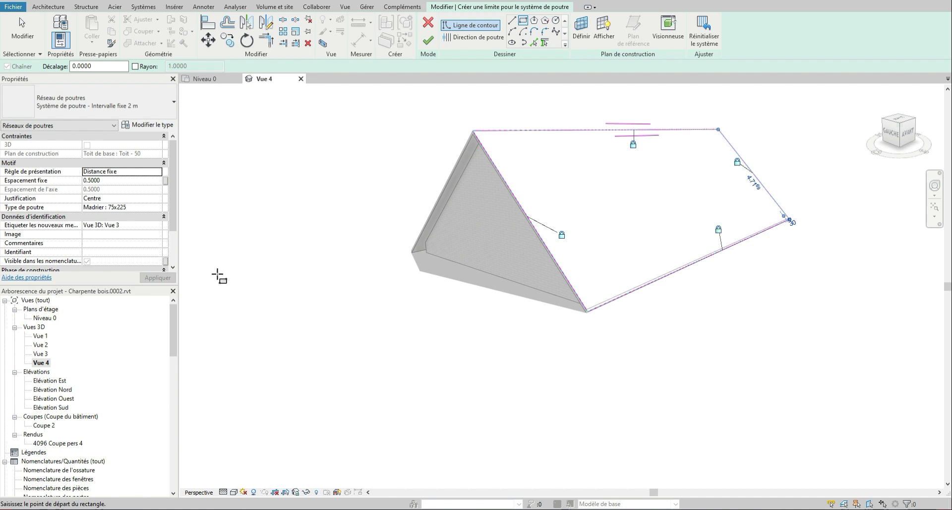
click(473, 37)
click(537, 231)
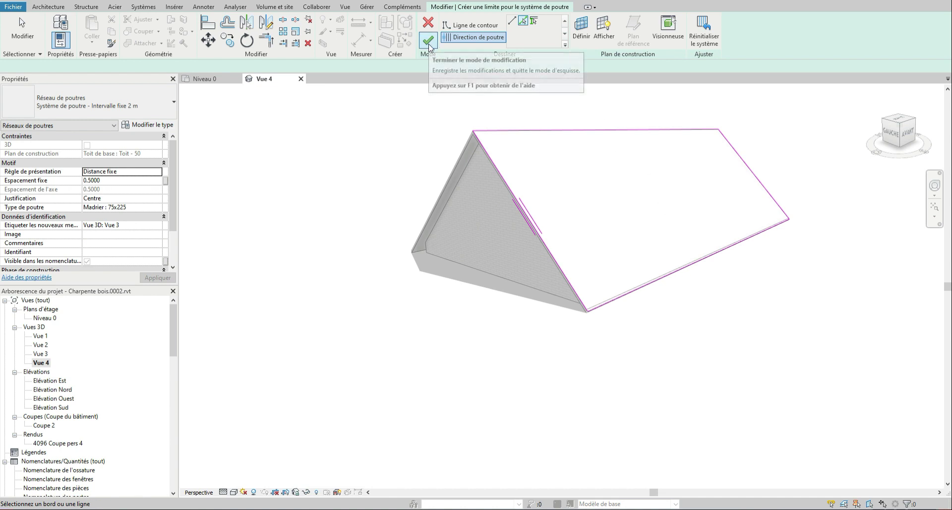
Set the beam system's beam type to Chevron sec séchoir : 57x70 and apply it.
click(158, 207)
click(157, 207)
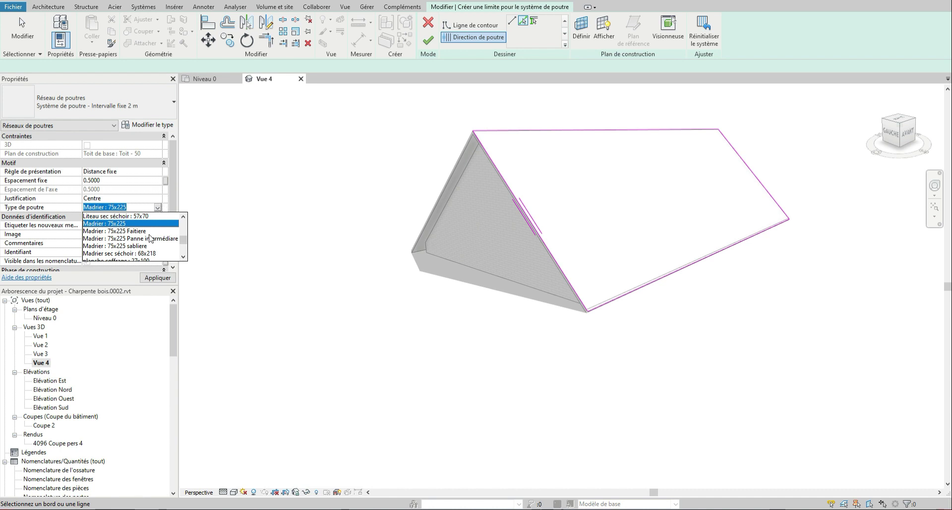
drag(184, 244, 184, 231)
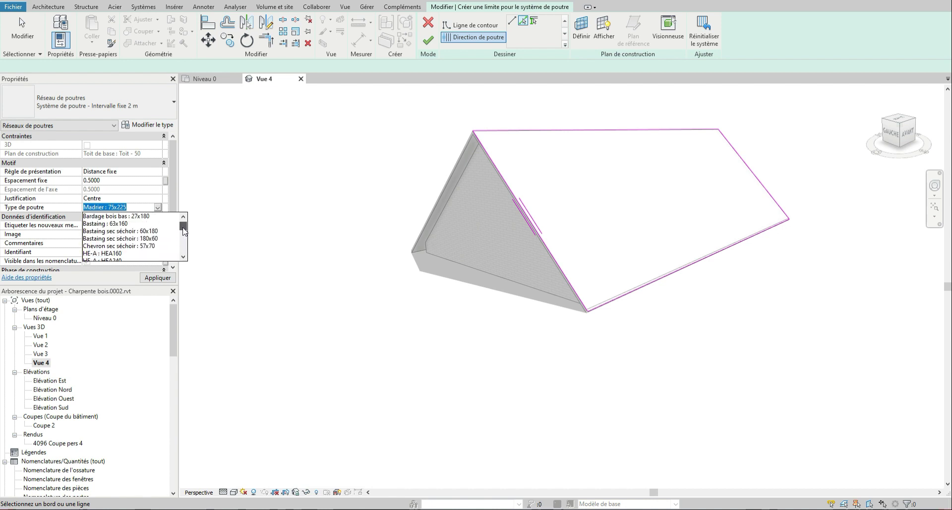
click(155, 245)
click(150, 278)
Finish the beam system sketch with a fixed spacing of 0.5000 and Centre justification.
click(106, 181)
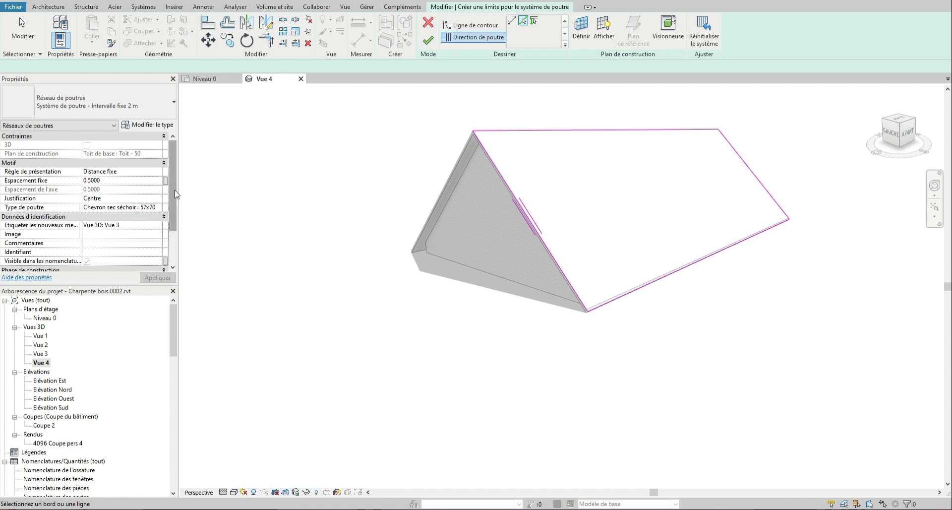
scroll(174, 203, down, 1)
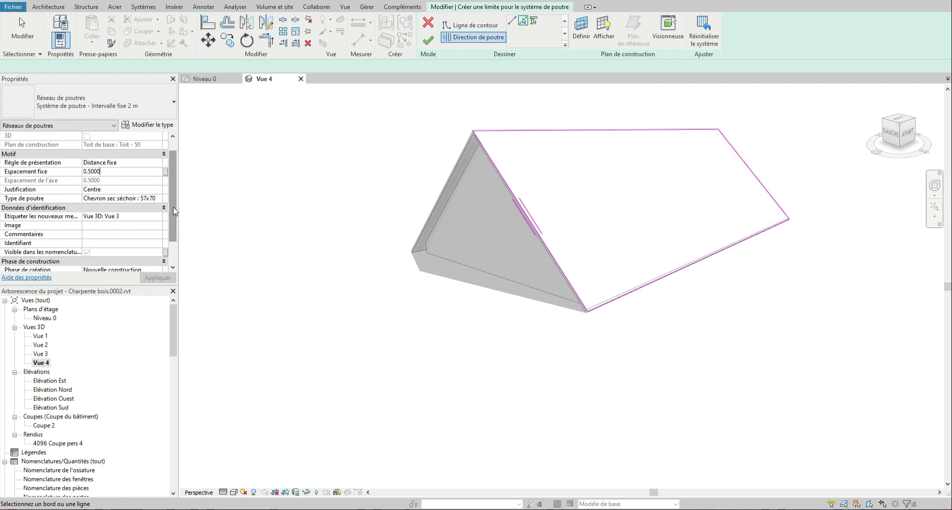
scroll(168, 188, down, 2)
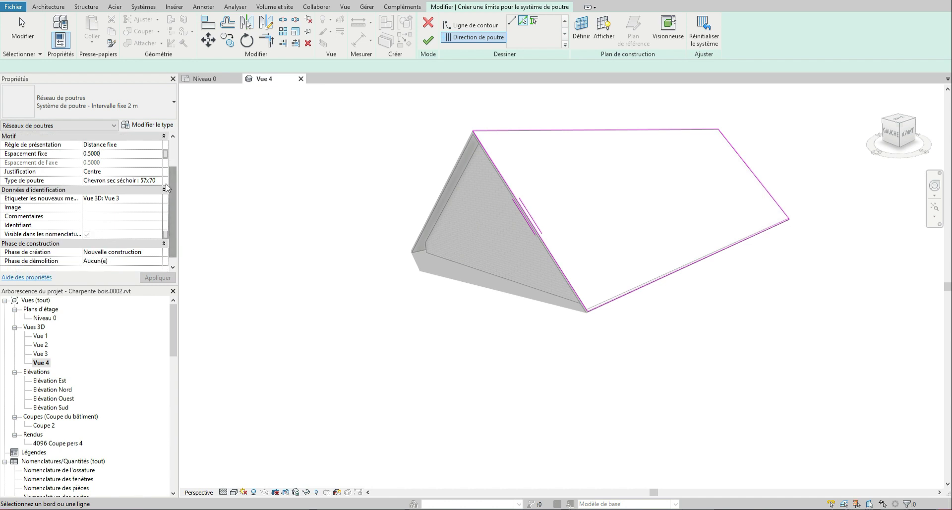
click(158, 172)
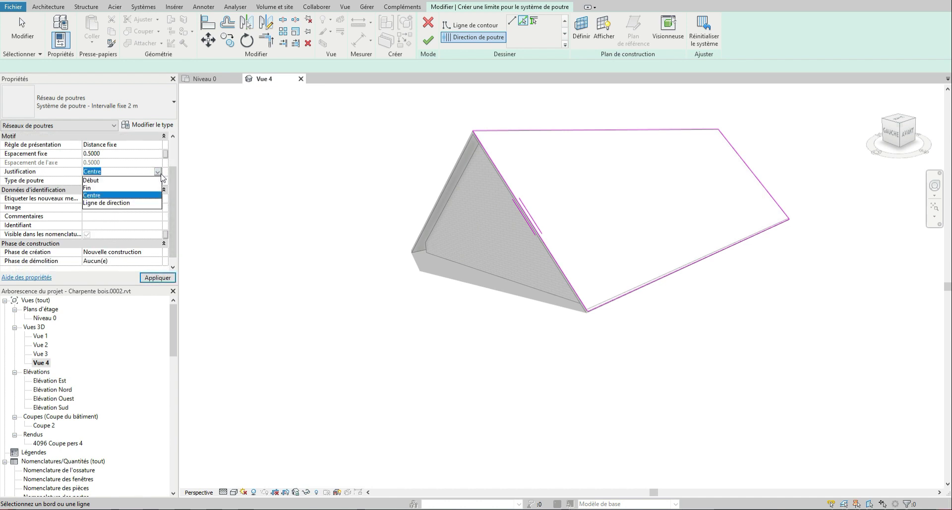
click(161, 175)
click(147, 280)
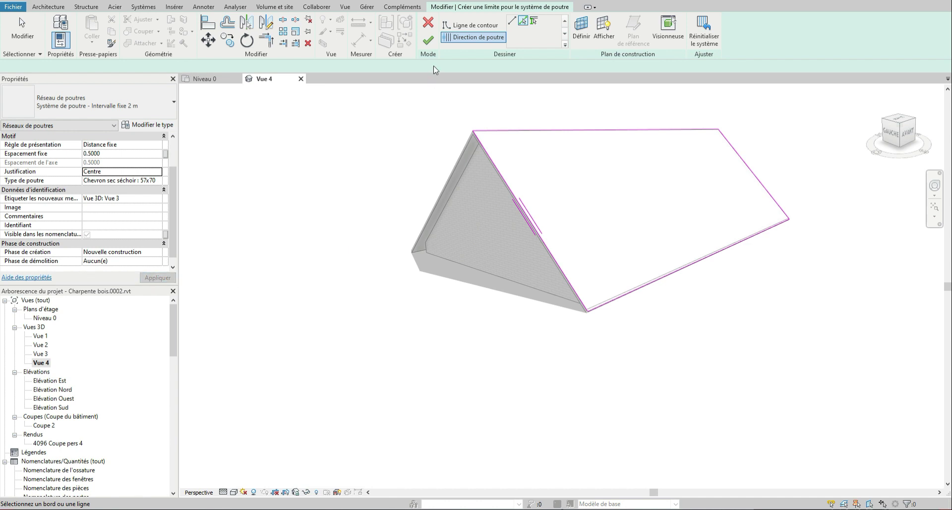
click(429, 41)
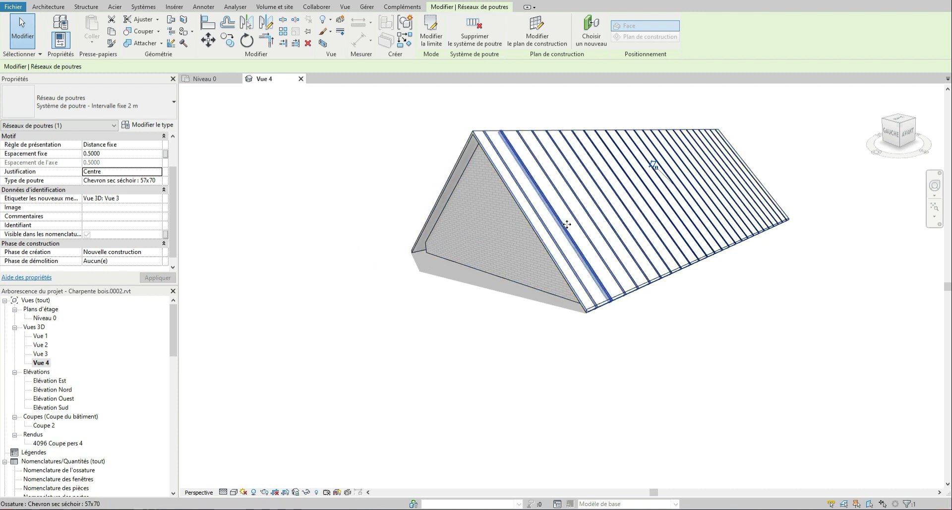
Select every Chevron sec séchoir 57x70 rafter in the whole project and set their Z justification to Bas.
scroll(659, 233, up, 5)
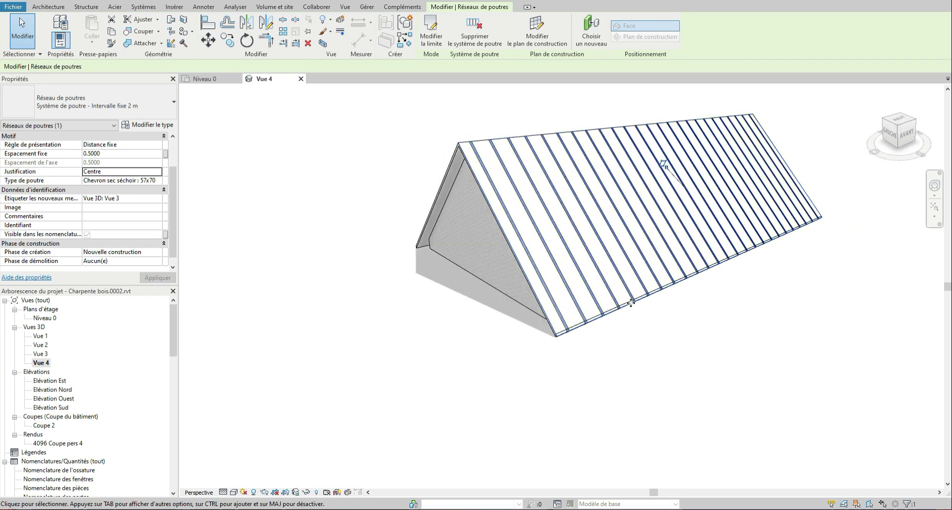
scroll(576, 344, up, 3)
shift+middle_drag(508, 288, 561, 296)
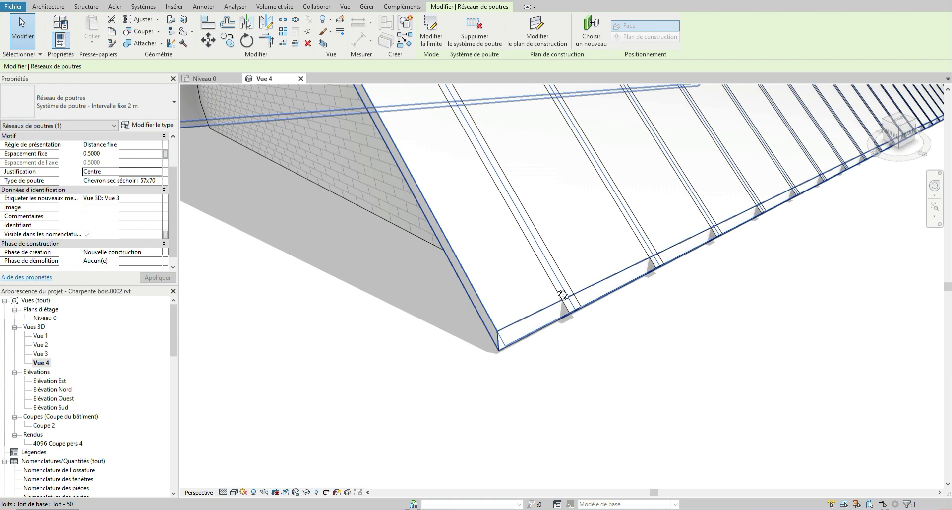
click(563, 294)
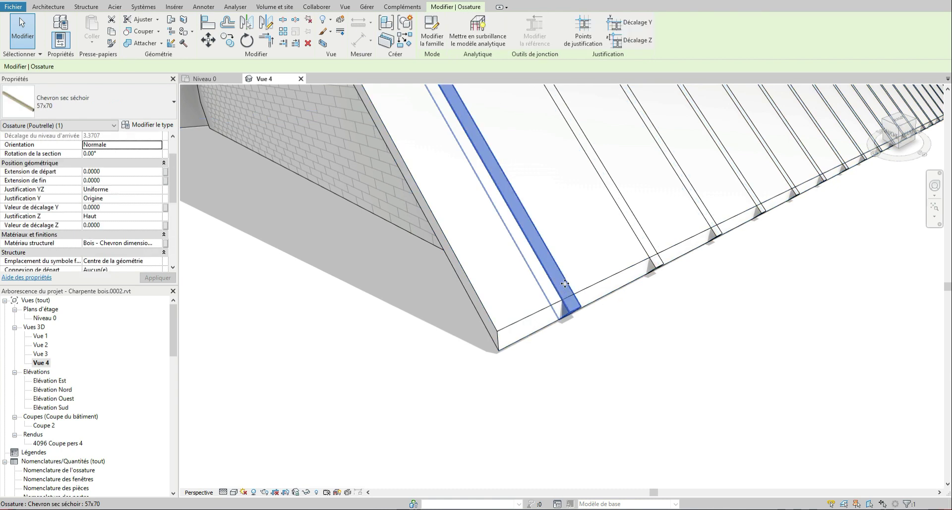
scroll(511, 299, down, 2)
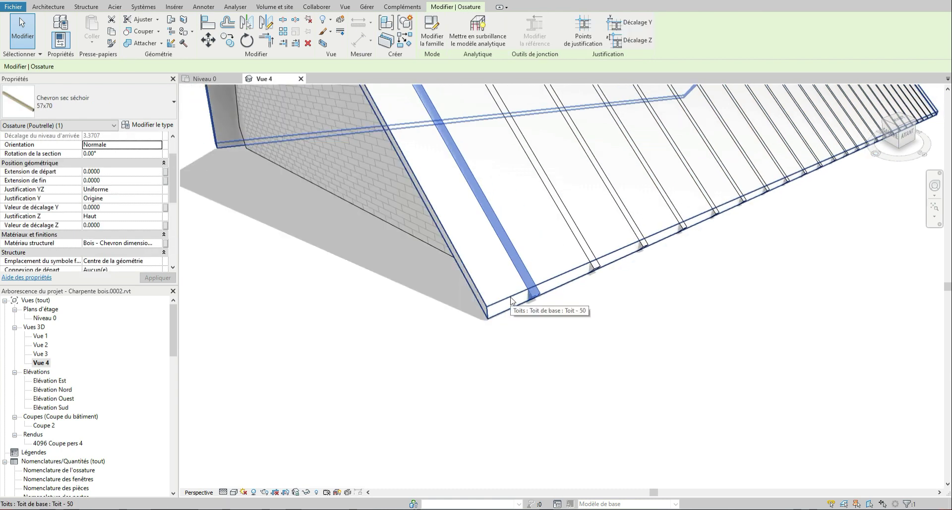
right_click(529, 276)
mouse_move(636, 309)
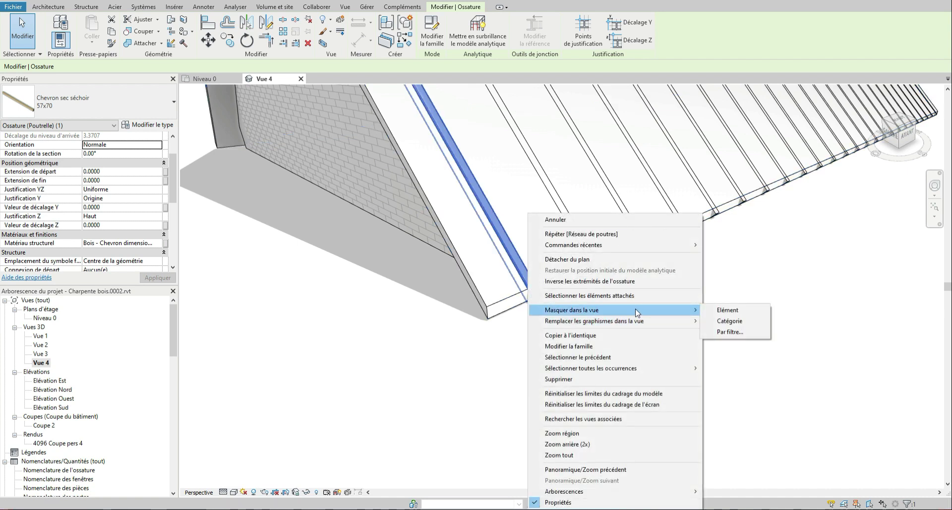
mouse_move(634, 373)
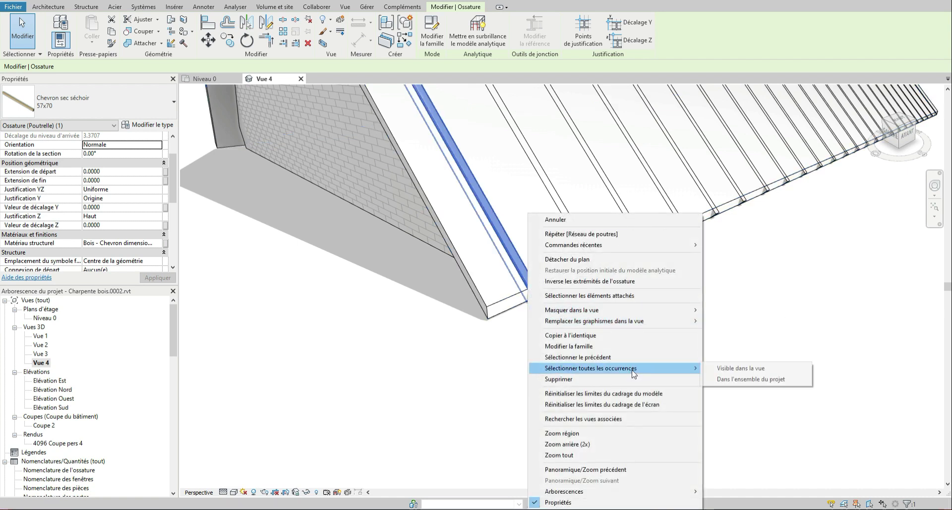
click(739, 380)
scroll(506, 372, up, 3)
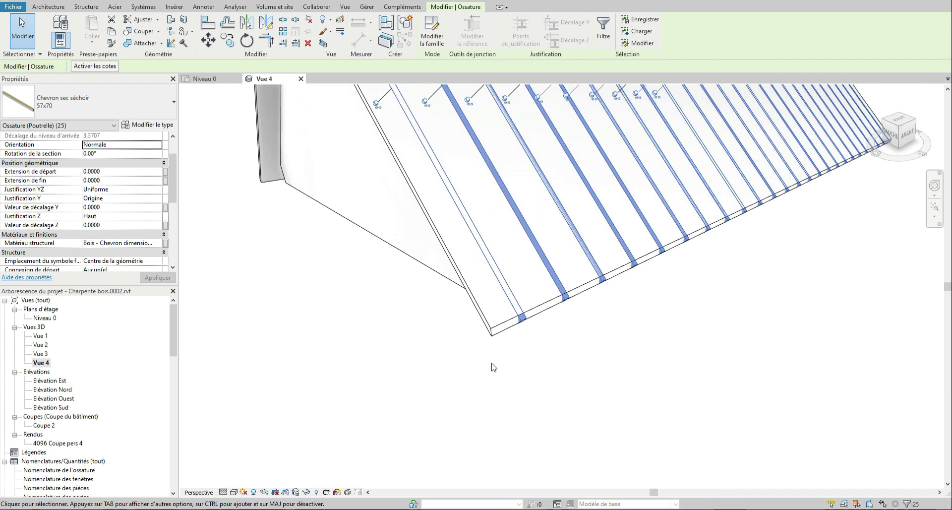
scroll(493, 362, down, 2)
scroll(569, 352, down, 3)
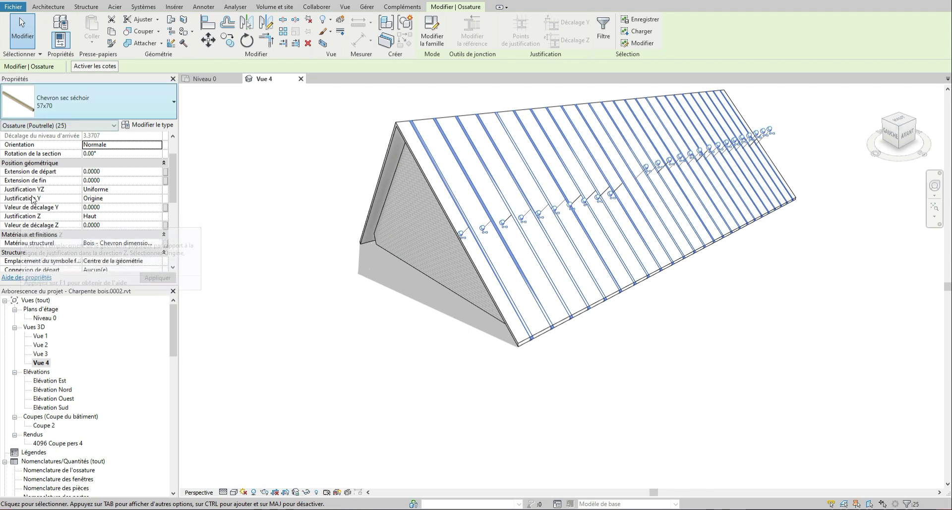
click(160, 216)
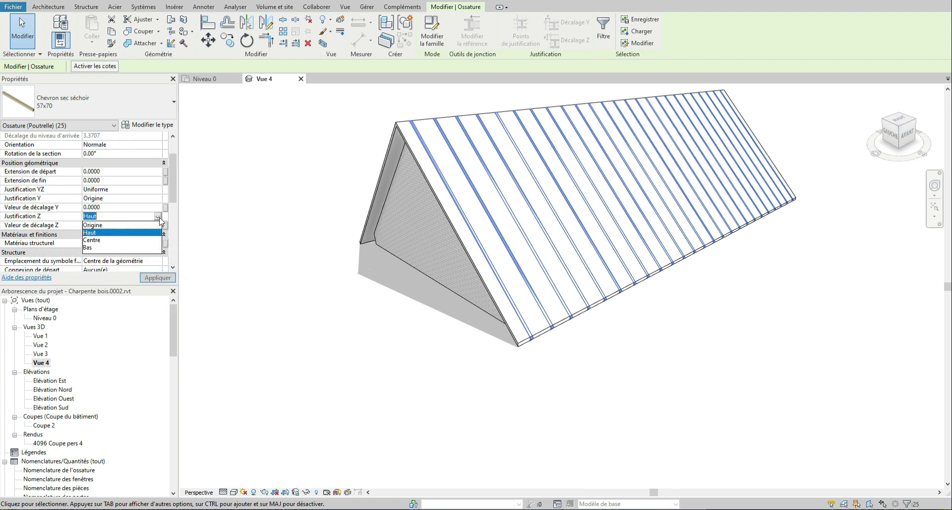
click(117, 251)
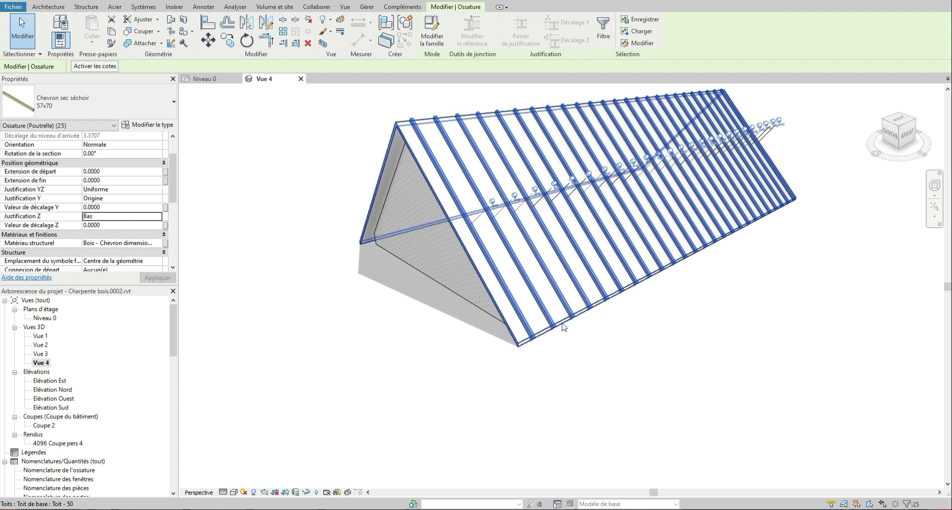
scroll(552, 340, up, 4)
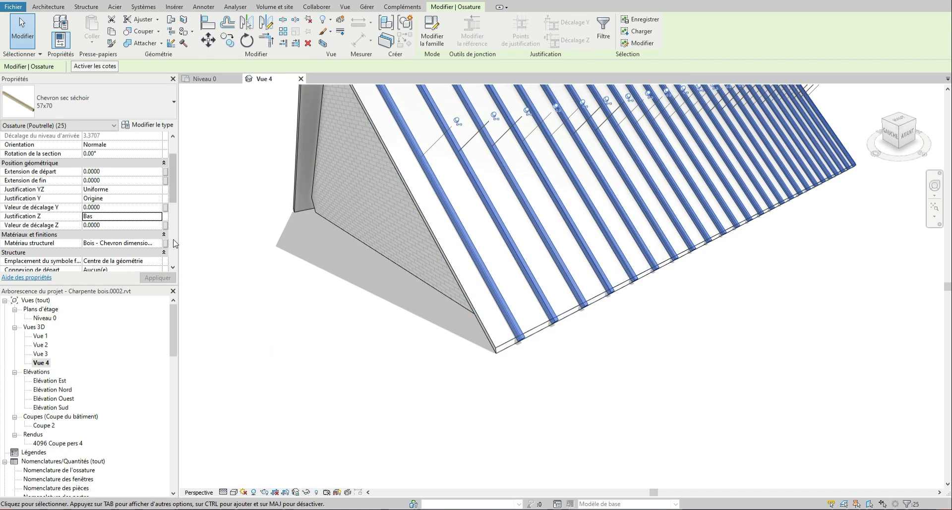
click(267, 305)
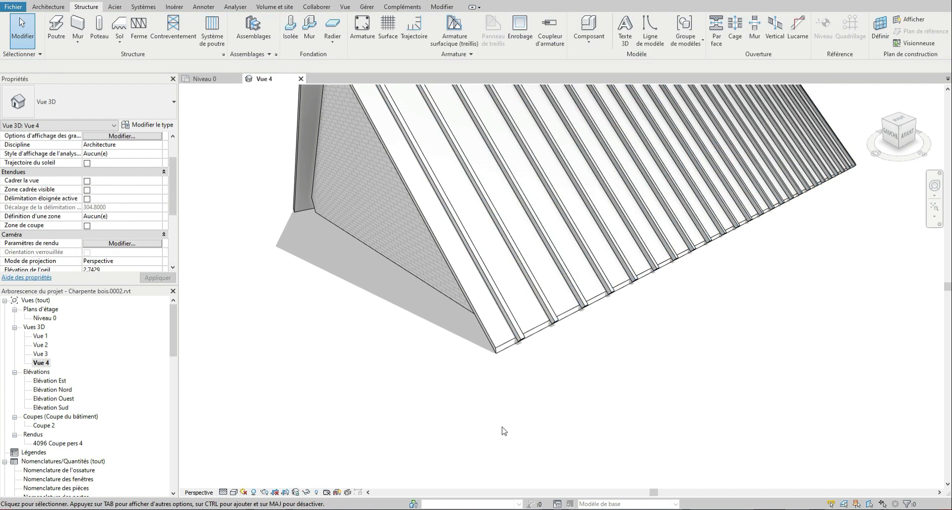
scroll(506, 431, down, 5)
scroll(525, 378, down, 4)
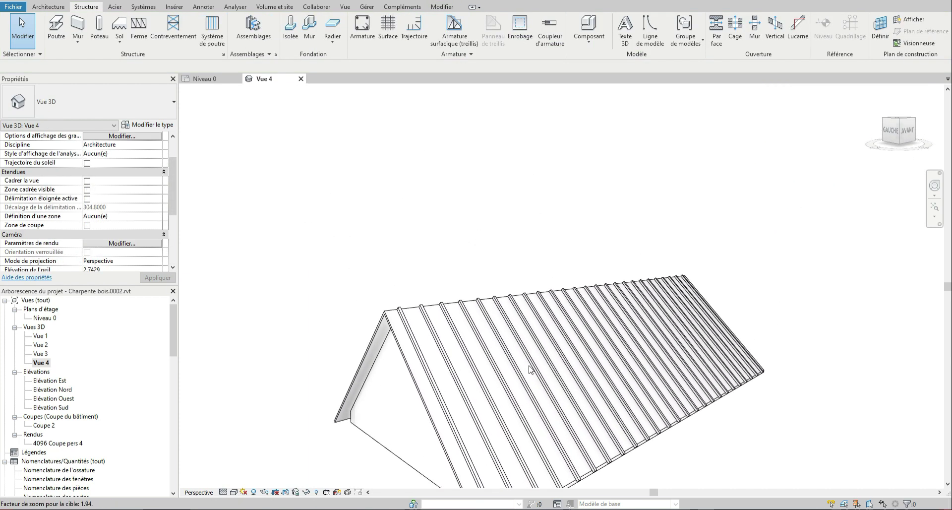
scroll(535, 436, up, 2)
scroll(529, 414, up, 3)
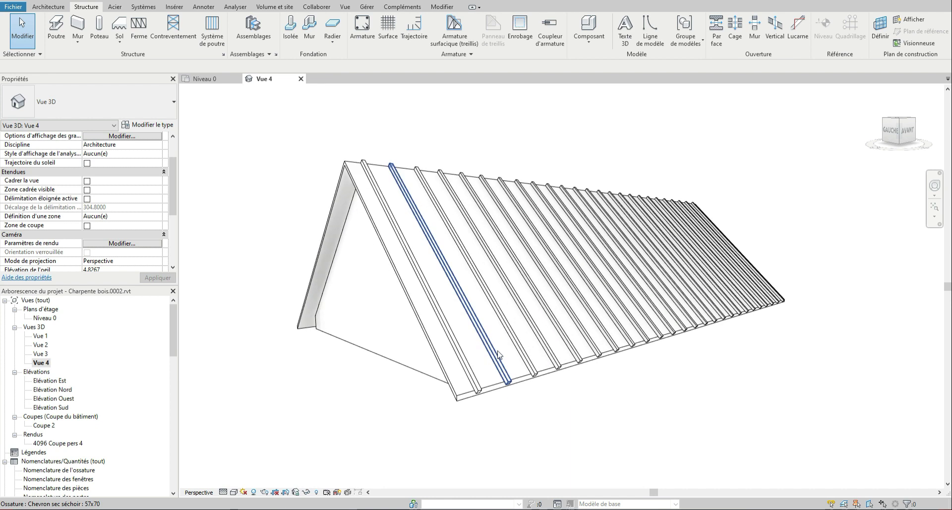
scroll(465, 213, up, 1)
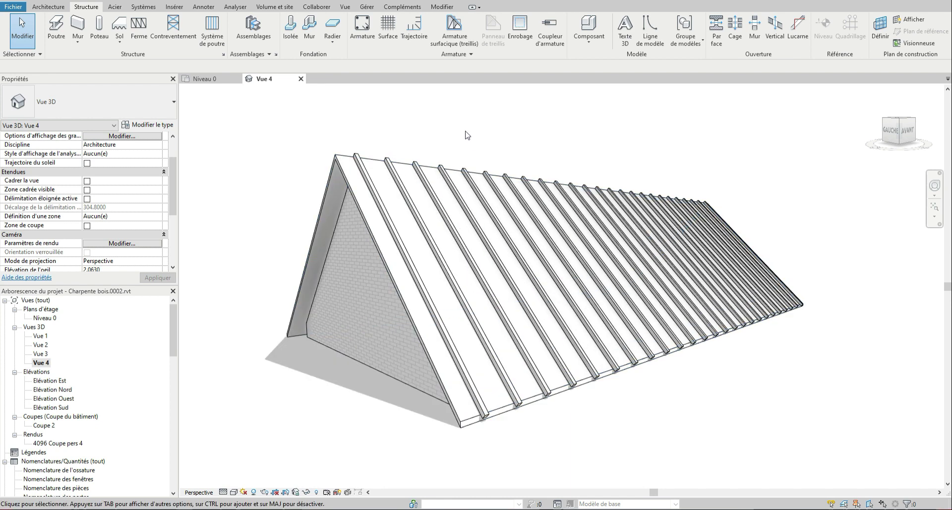
click(373, 161)
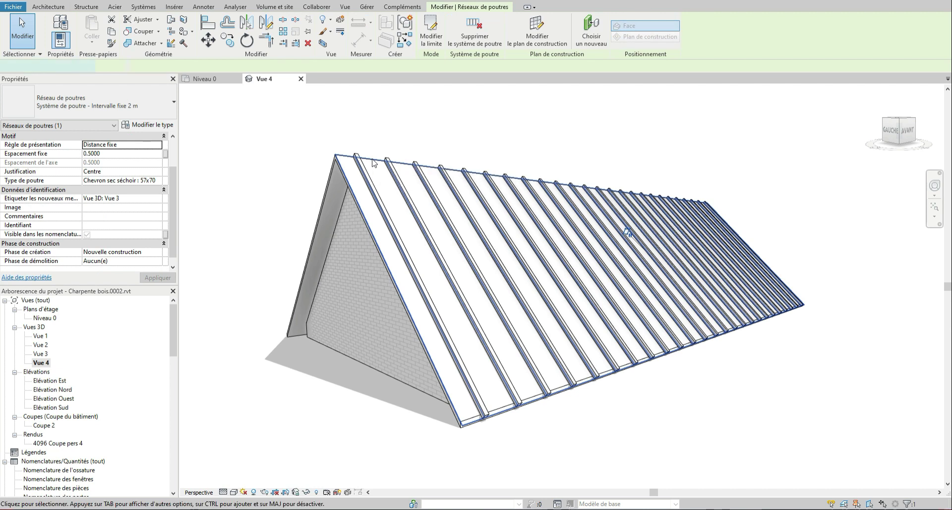
double_click(373, 160)
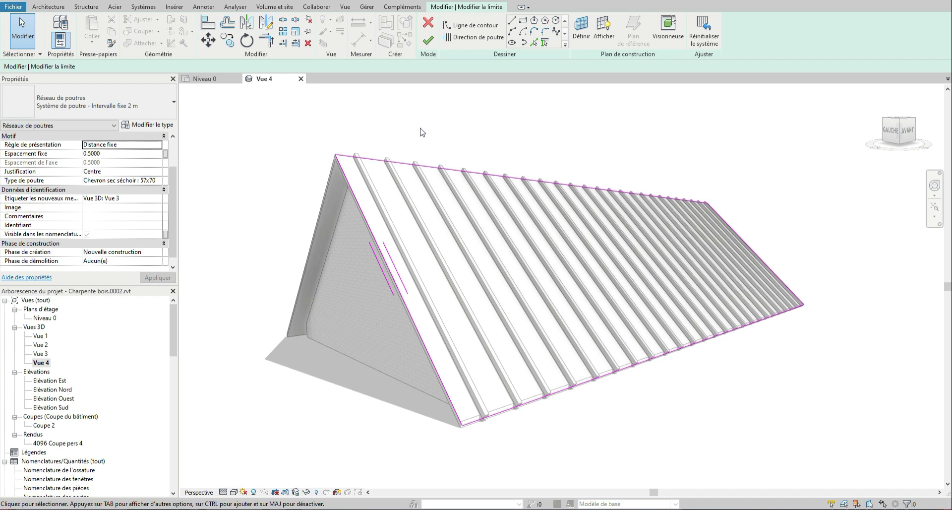
click(430, 45)
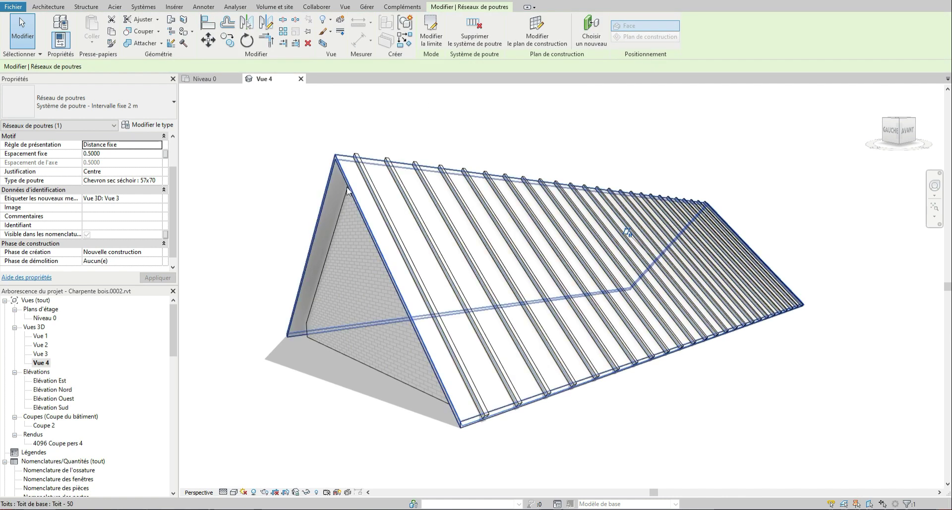
Open the roof's footprint sketch for editing and switch to the Niveau 0 plan view.
click(332, 169)
double_click(333, 170)
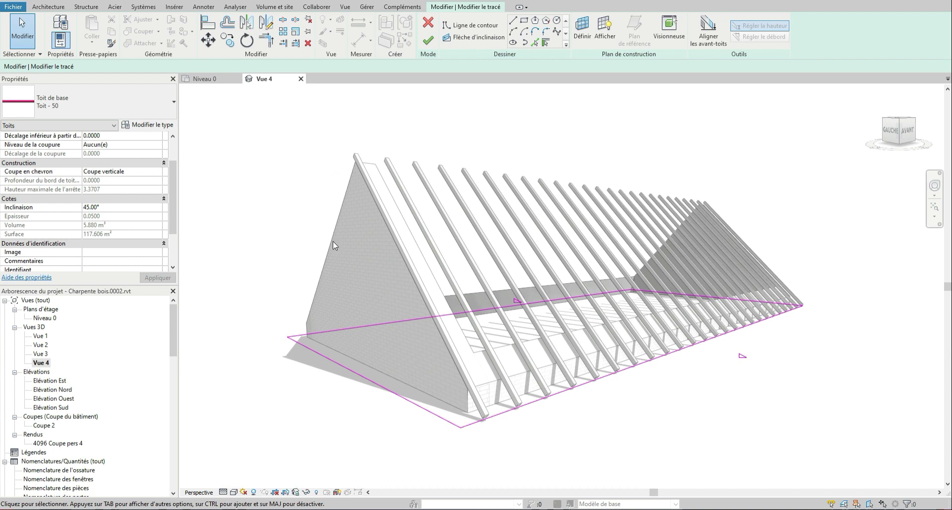
click(476, 25)
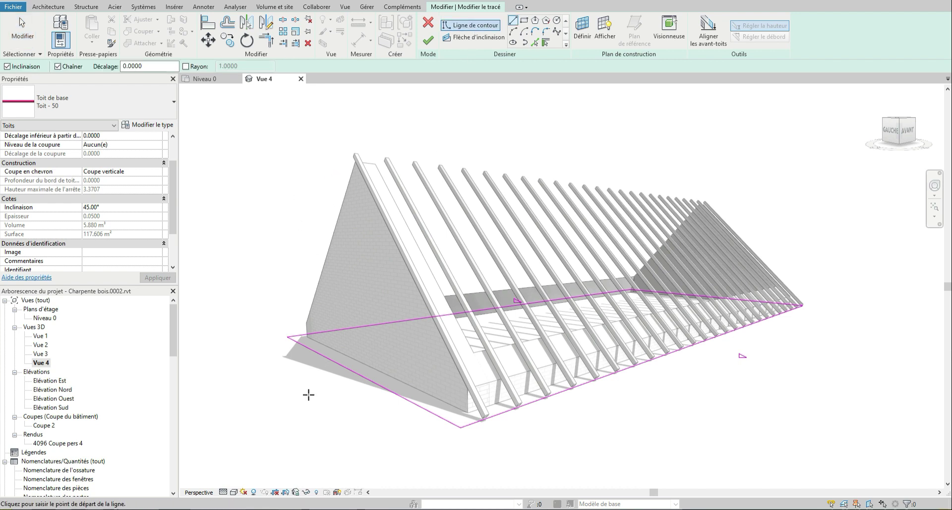
click(346, 367)
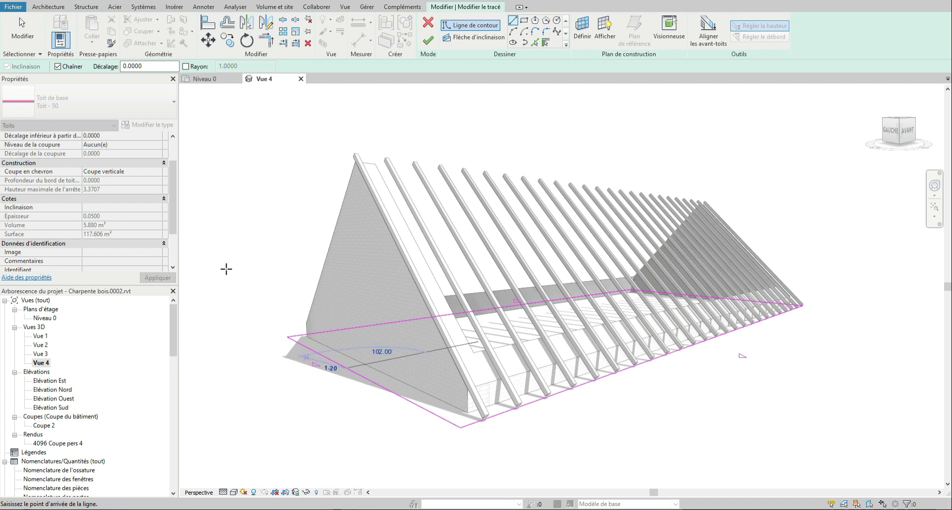
double_click(45, 318)
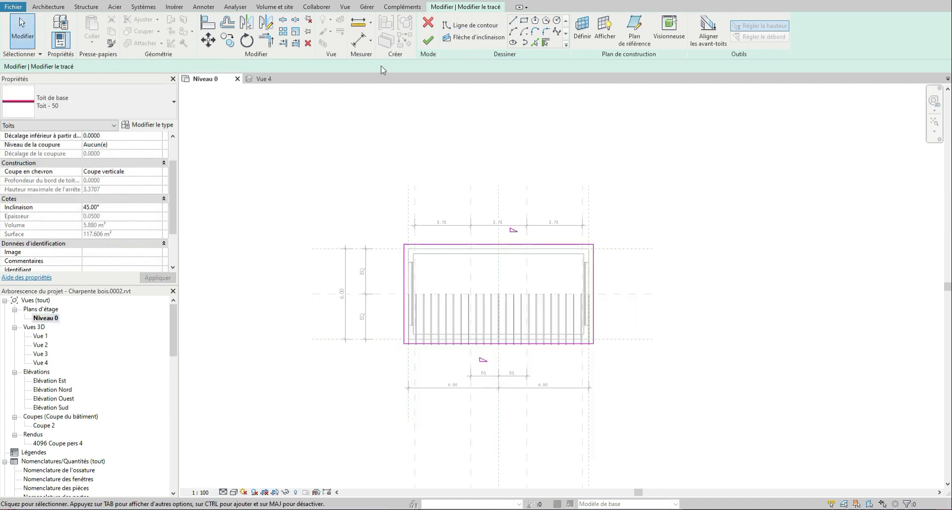
Sketch roof boundary lines from the west gable edge about 2.10 m outward along the ridge plane, and back to the footprint's north-west corner.
click(513, 21)
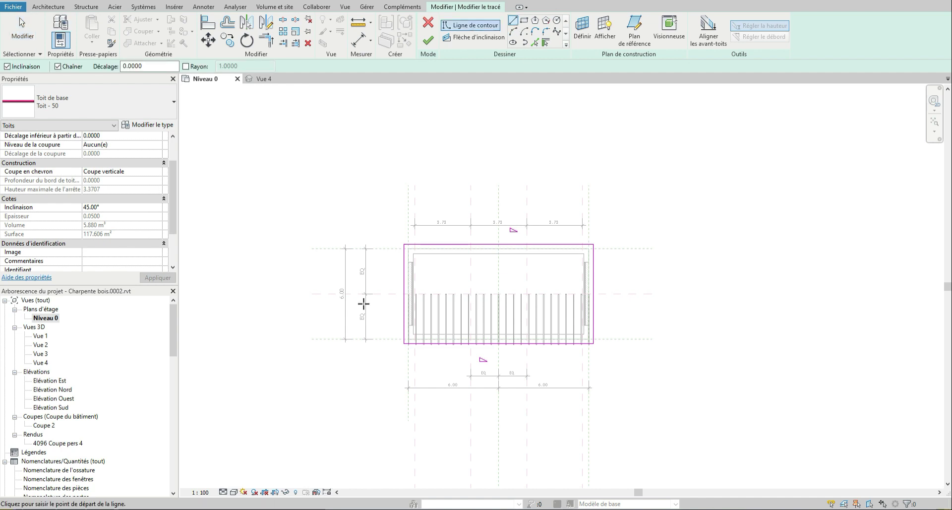
click(399, 294)
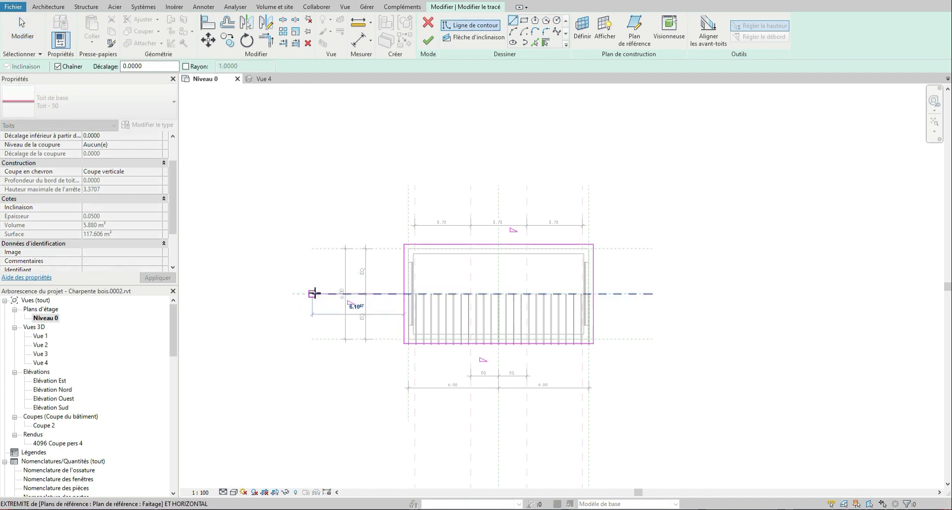
click(373, 293)
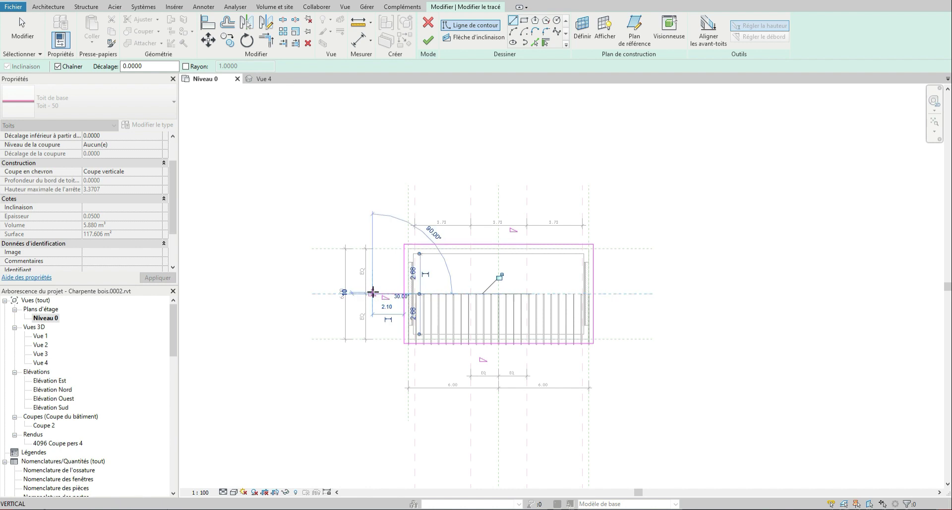
click(403, 244)
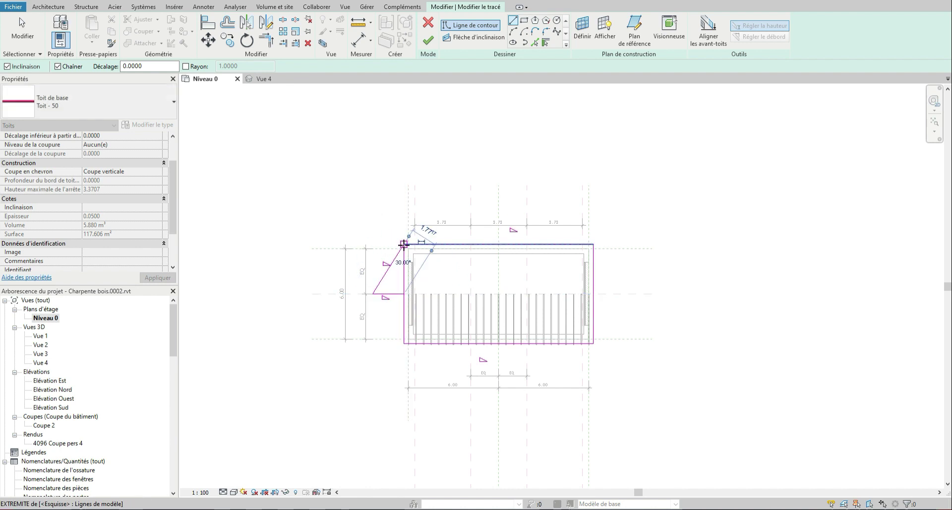
key(Escape)
click(27, 37)
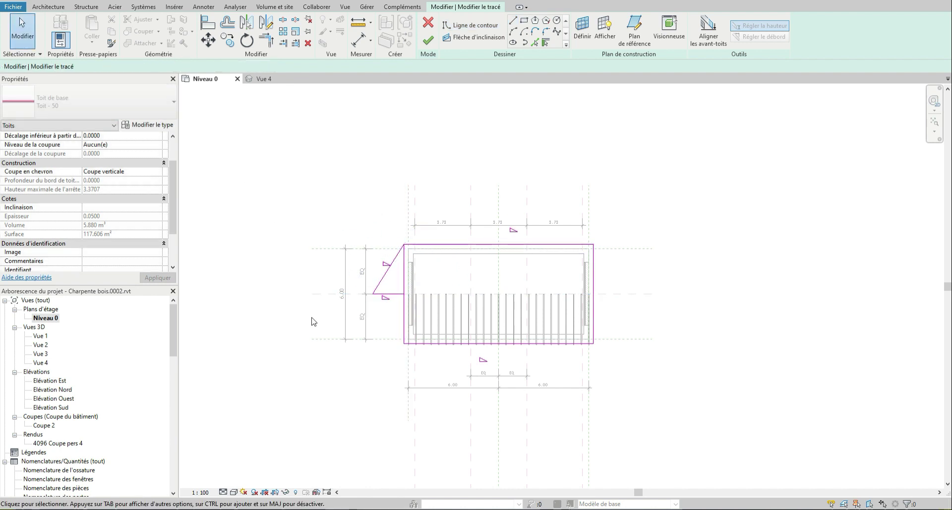
Move the inner end of the ridge-plane boundary line to the footprint's south-west corner, mirroring the other slanted edge.
click(376, 288)
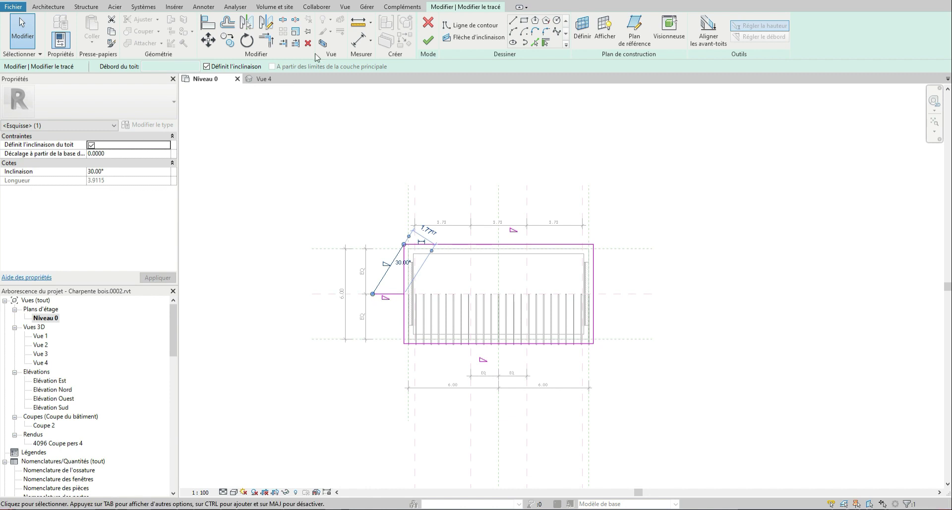
click(399, 295)
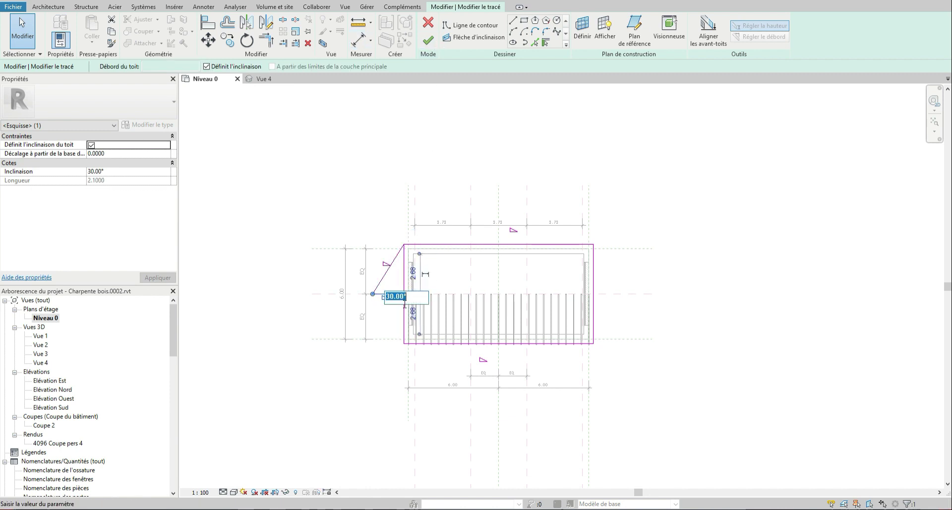
scroll(404, 295, up, 5)
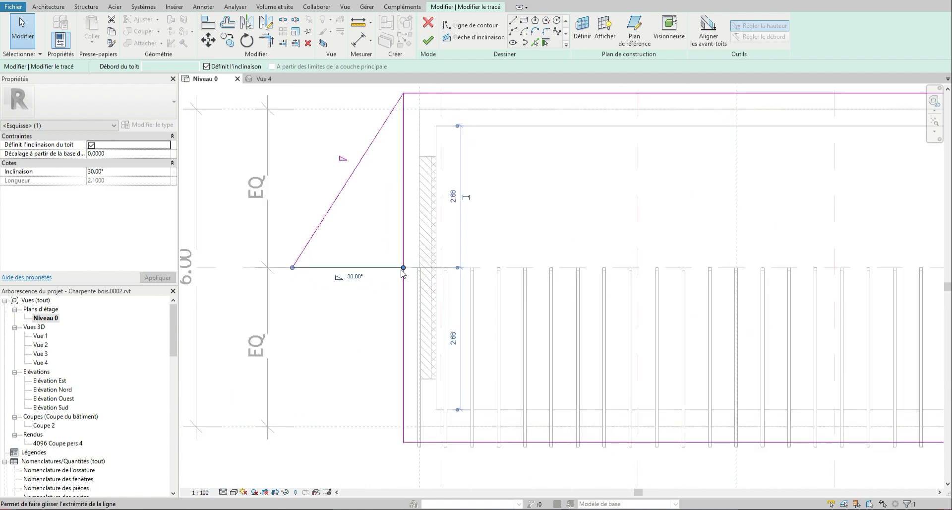
drag(403, 268, 402, 440)
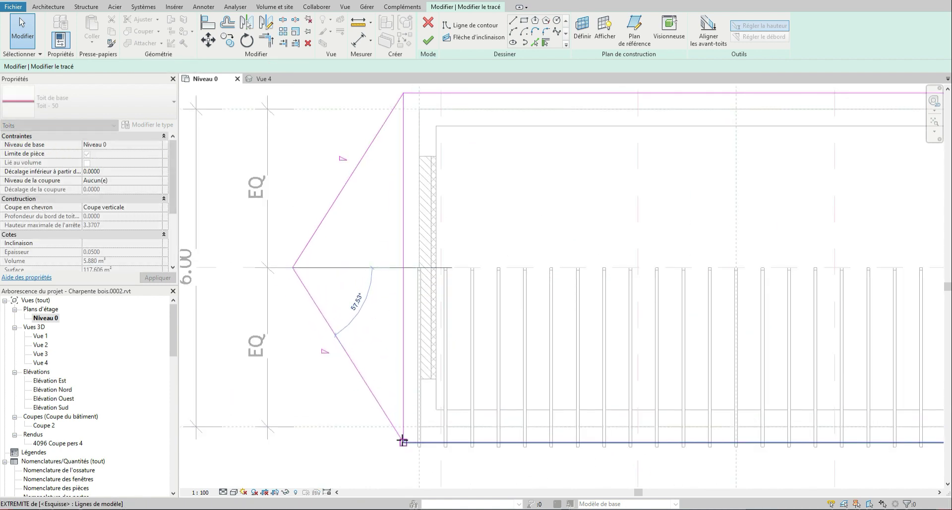
Delete the original straight west gable edge from the roof footprint.
scroll(381, 341, down, 2)
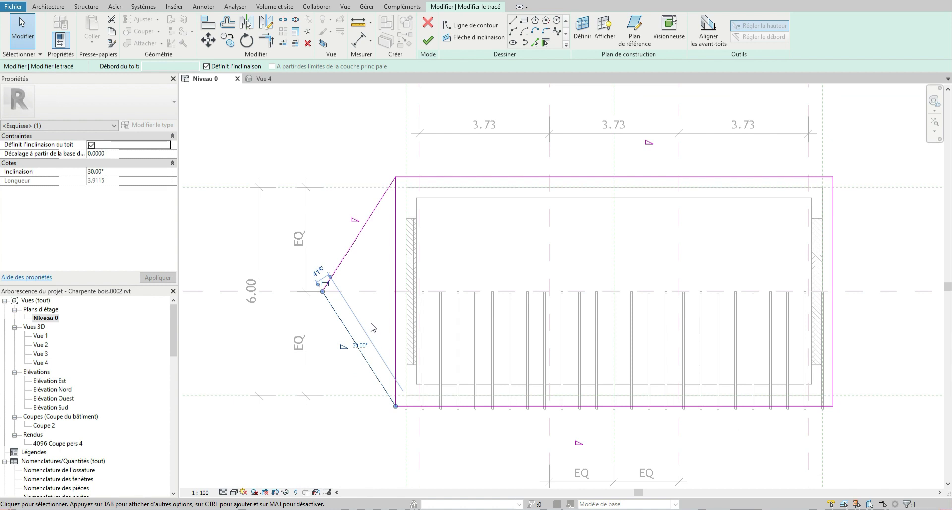
click(395, 277)
key(Delete)
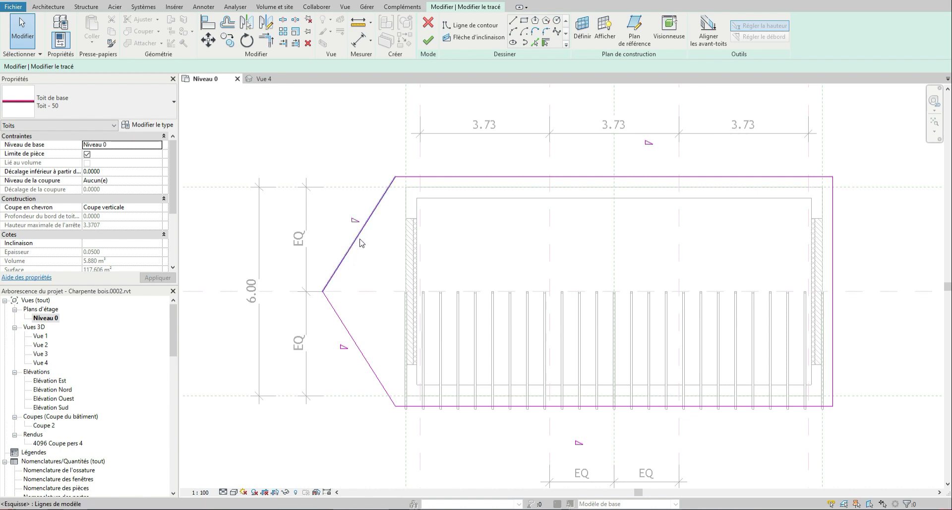
Return to the 3D view Vue 4 and finish the roof footprint sketch with its pointed west end.
double_click(40, 362)
scroll(406, 281, down, 2)
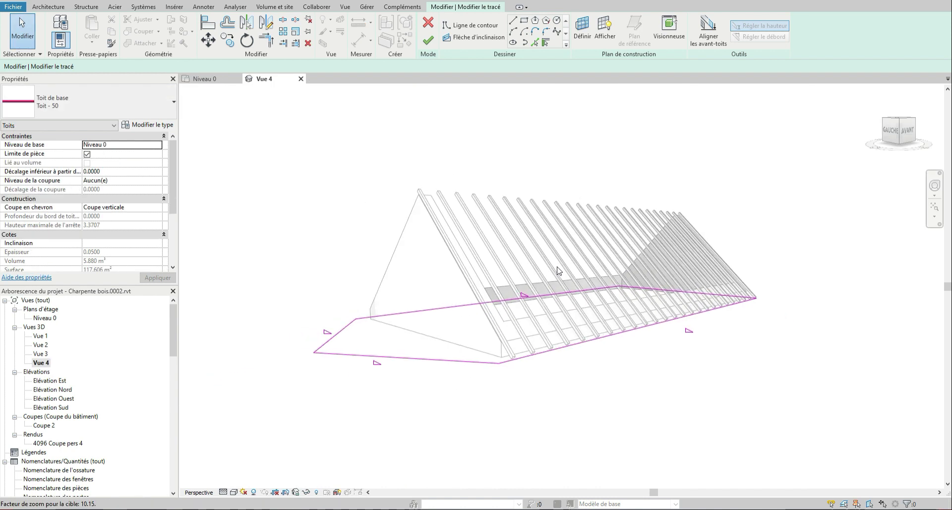
click(330, 354)
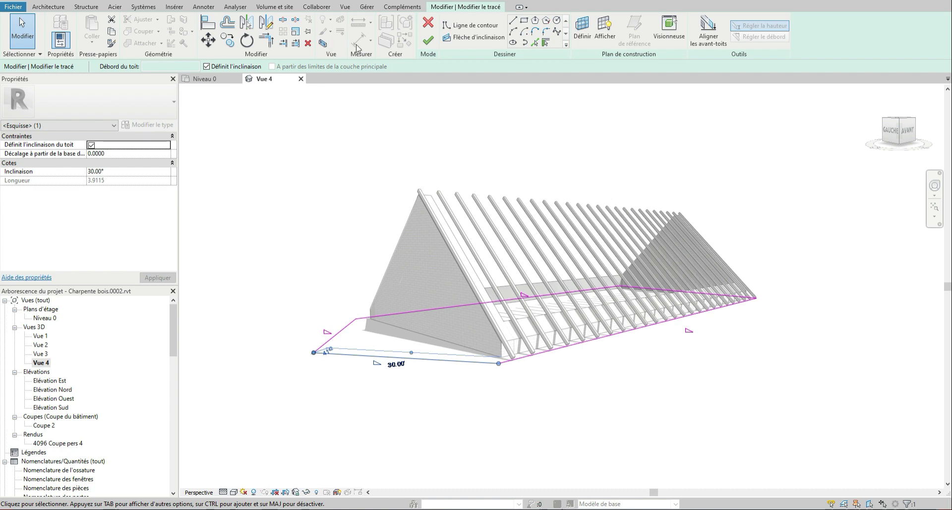
click(431, 48)
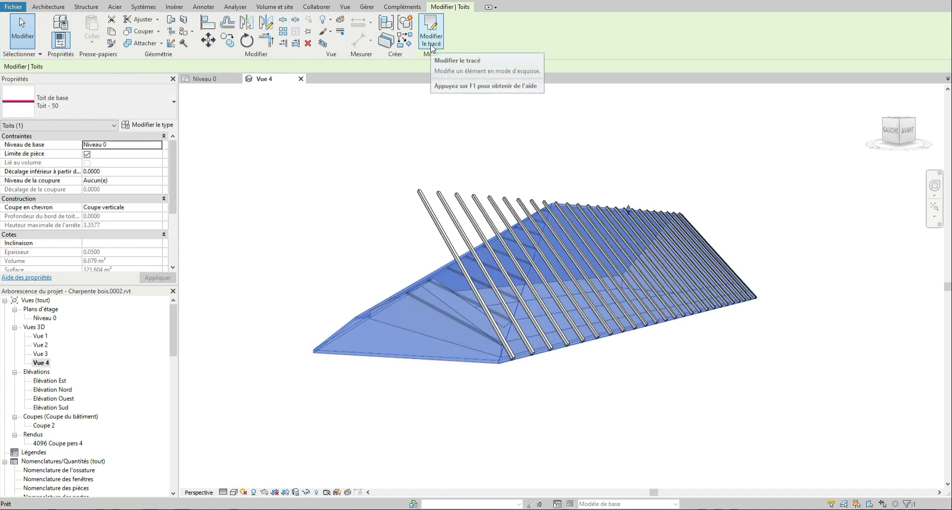
Edit the rafter beam system's boundary and add a boundary line picked from the roof's new hip edge.
shift+middle_drag(353, 274, 606, 278)
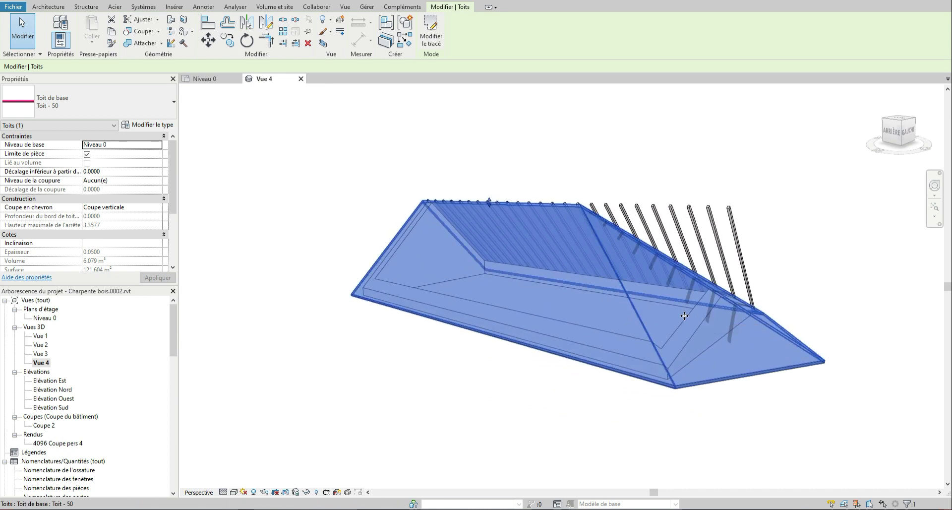
shift+middle_drag(691, 323, 709, 330)
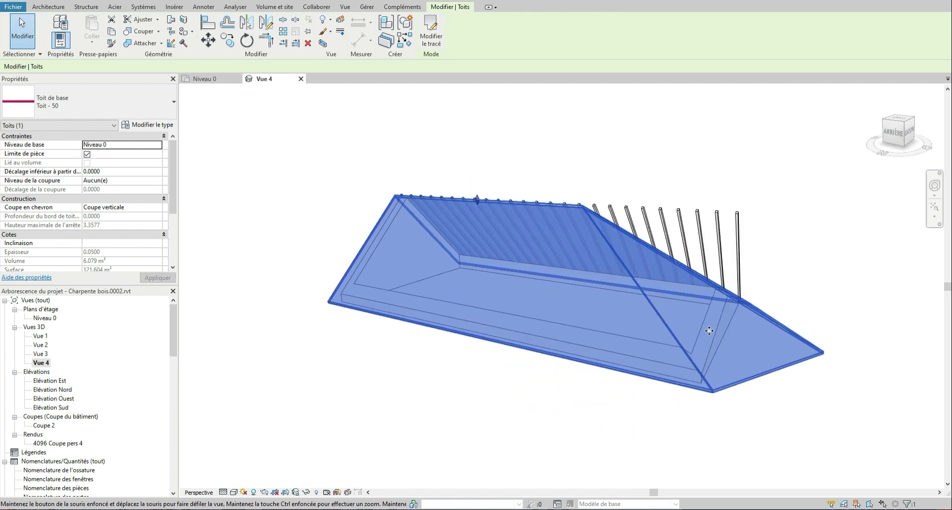
shift+middle_drag(657, 286, 373, 298)
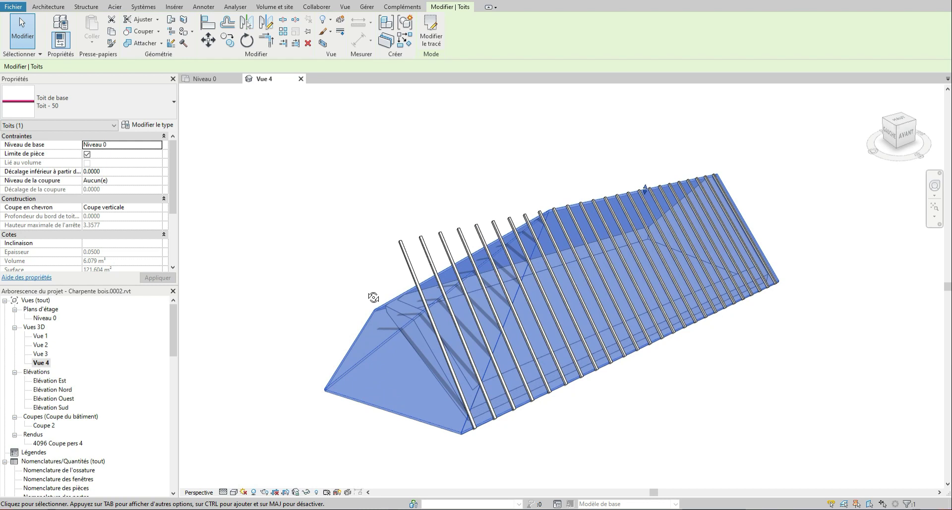
shift+middle_drag(415, 327, 439, 325)
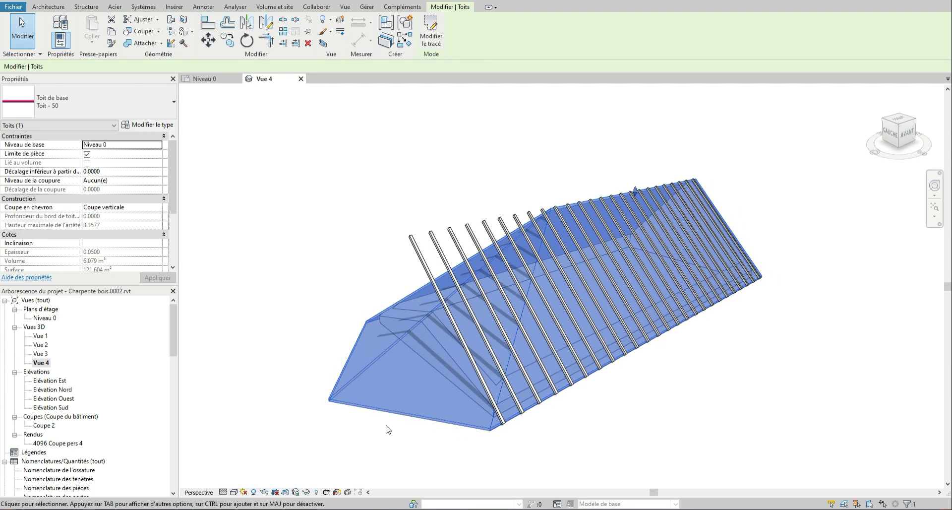
scroll(386, 427, up, 1)
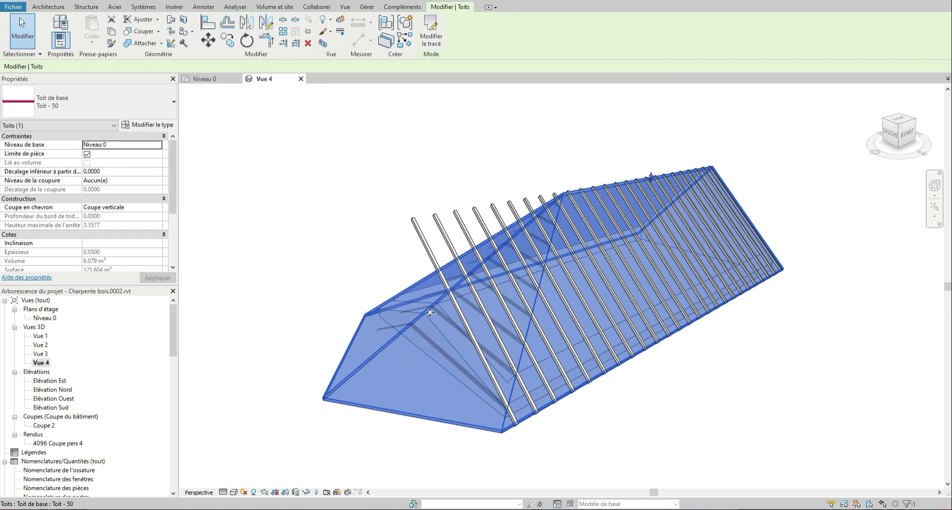
click(20, 30)
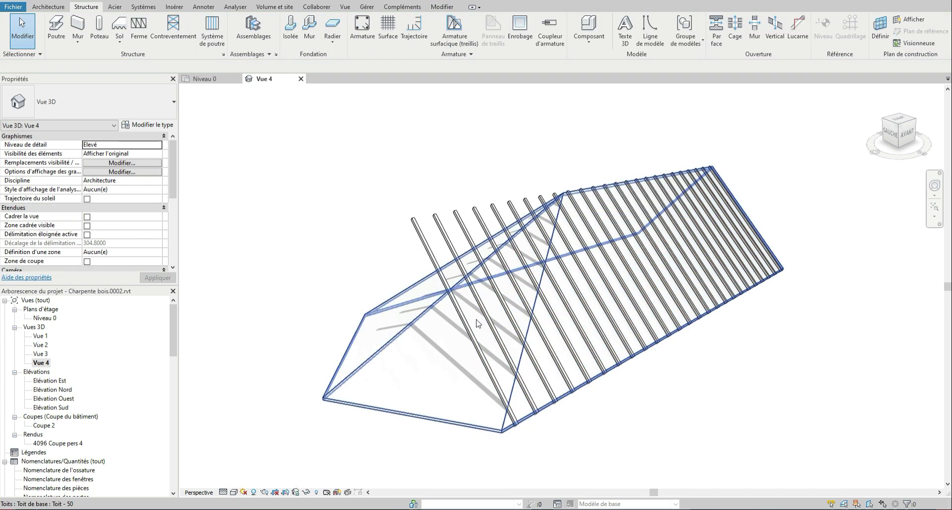
double_click(425, 222)
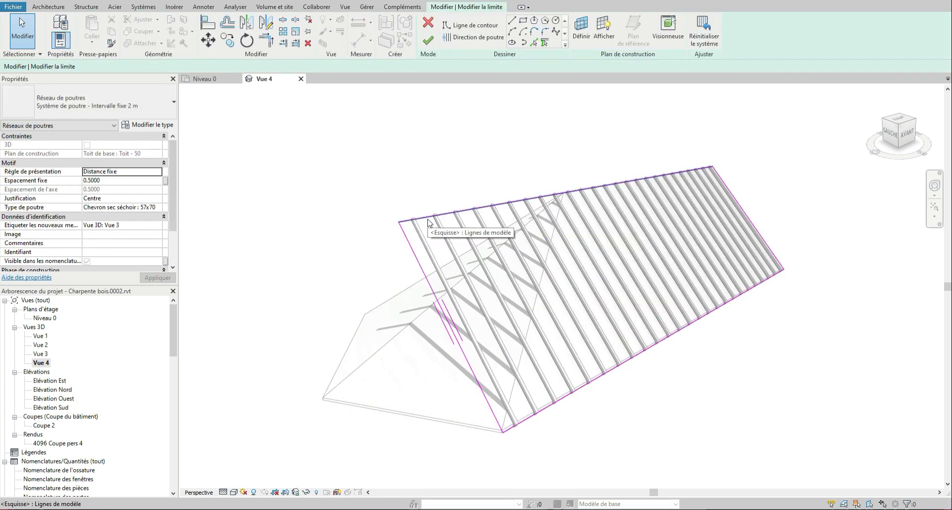
click(534, 43)
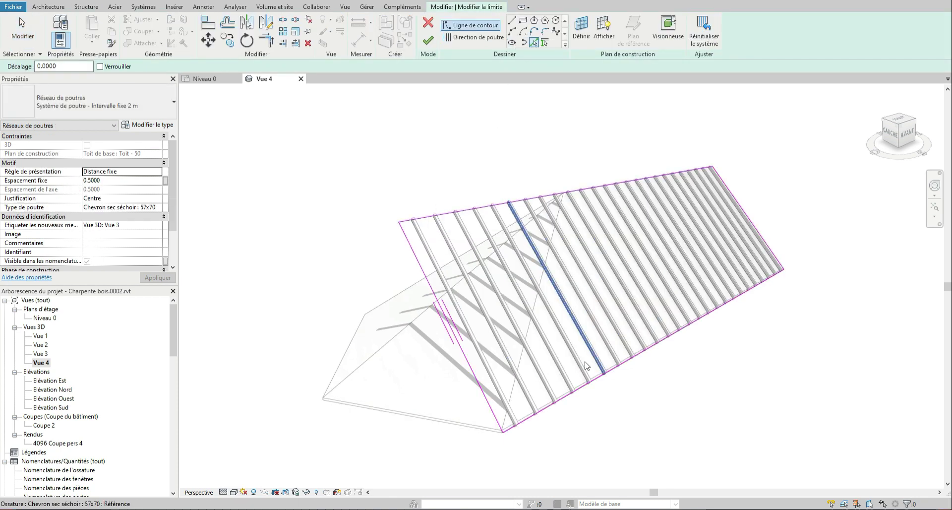
click(530, 331)
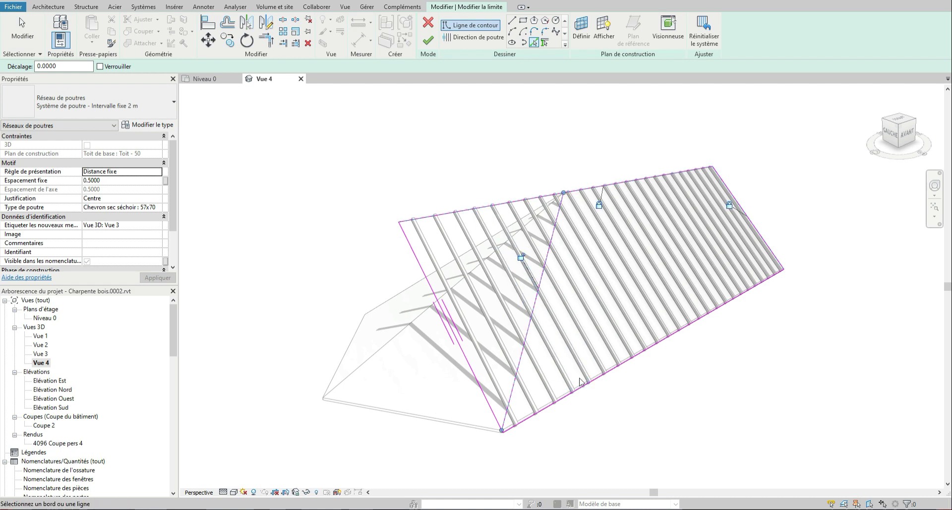
Trim the ridge and eave boundary lines to the hip line and finish the beam system sketch.
click(267, 41)
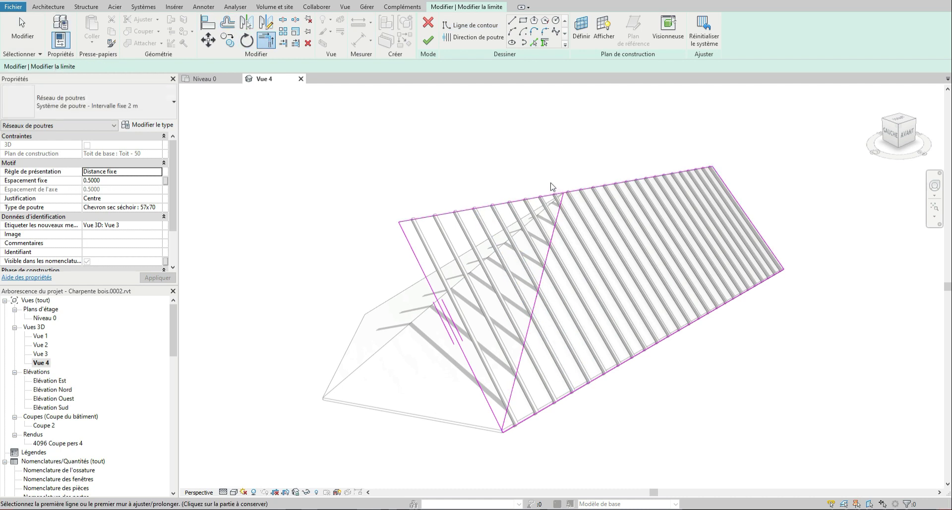
click(561, 202)
click(586, 188)
click(509, 404)
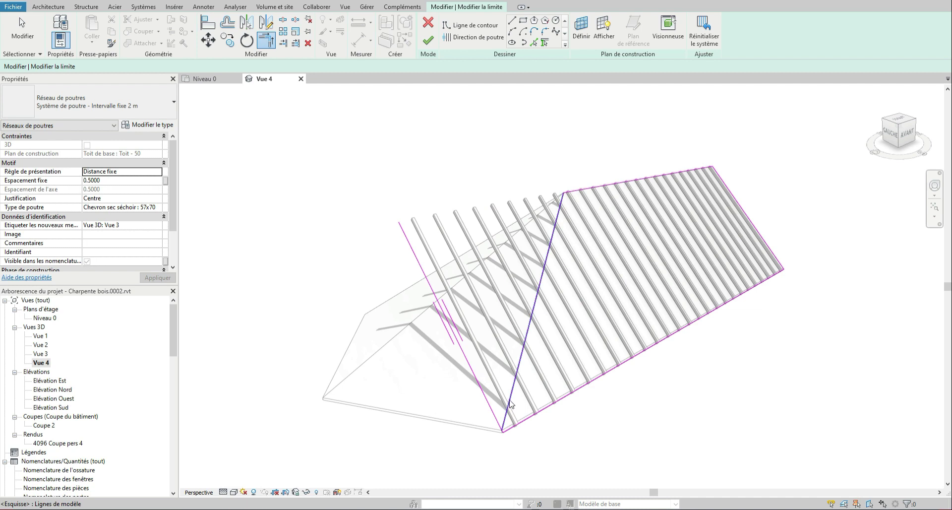
scroll(513, 429, up, 5)
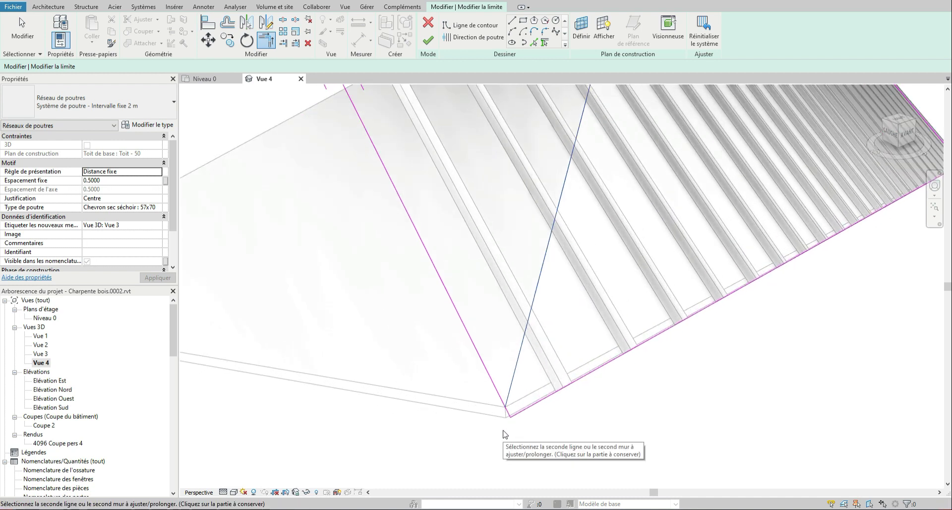
click(510, 418)
scroll(509, 418, down, 5)
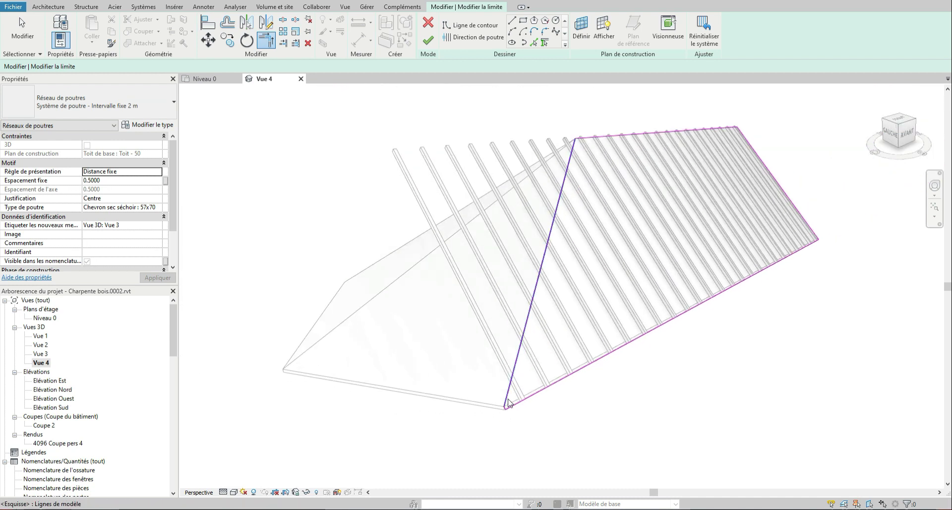
click(427, 42)
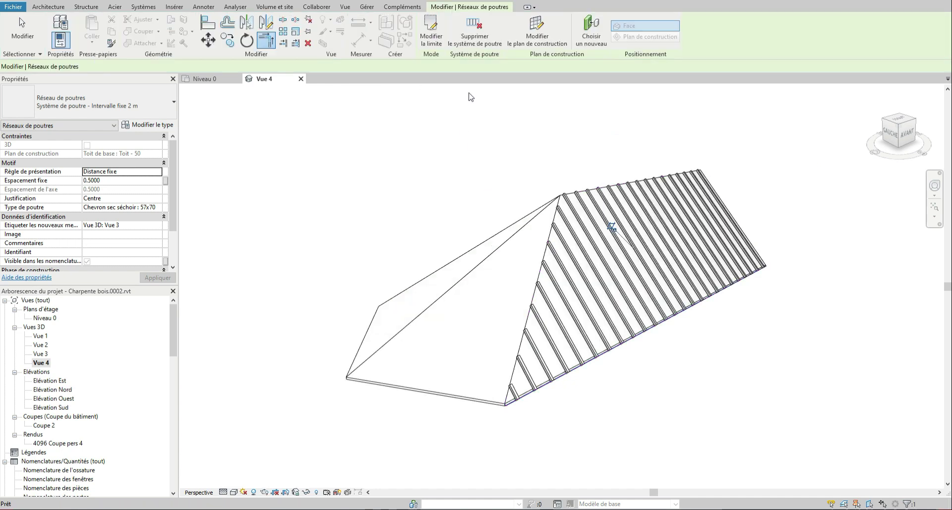
click(489, 159)
shift+middle_drag(581, 321, 600, 309)
scroll(548, 432, up, 3)
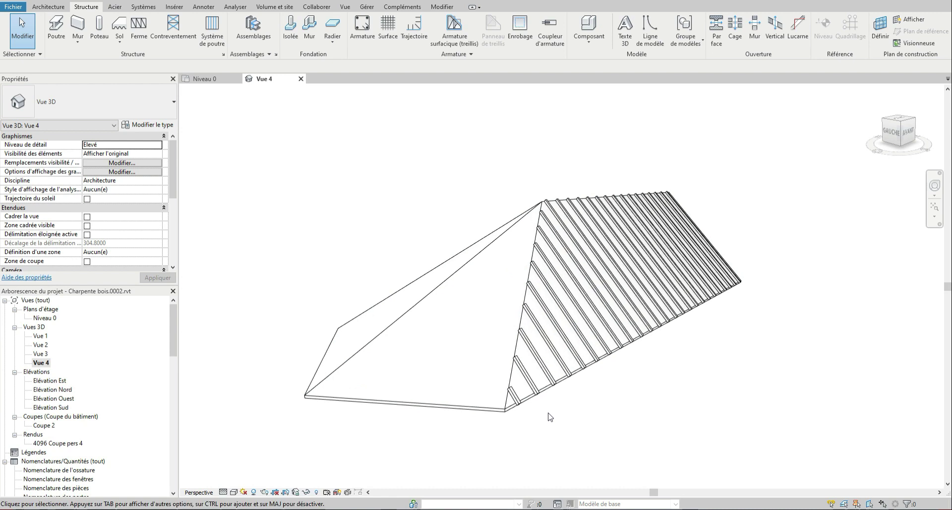
scroll(542, 408, down, 2)
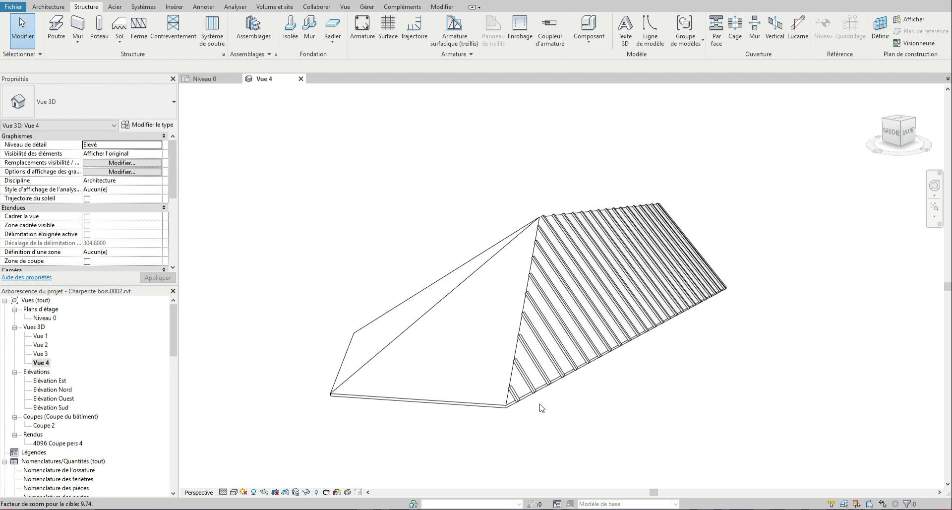
shift+middle_drag(541, 402, 509, 400)
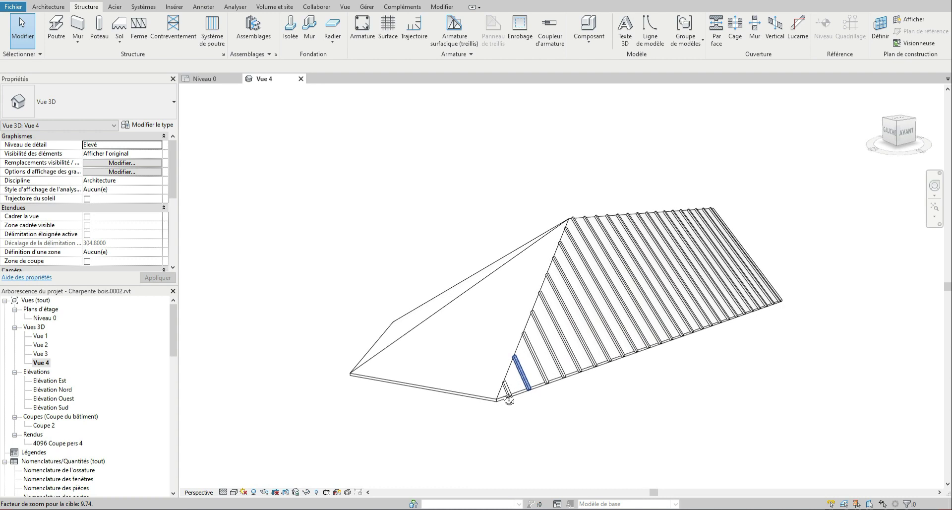
Edit the roof footprint, remove the slope definition from the two pointed west-end edges, and finish the sketch.
double_click(414, 388)
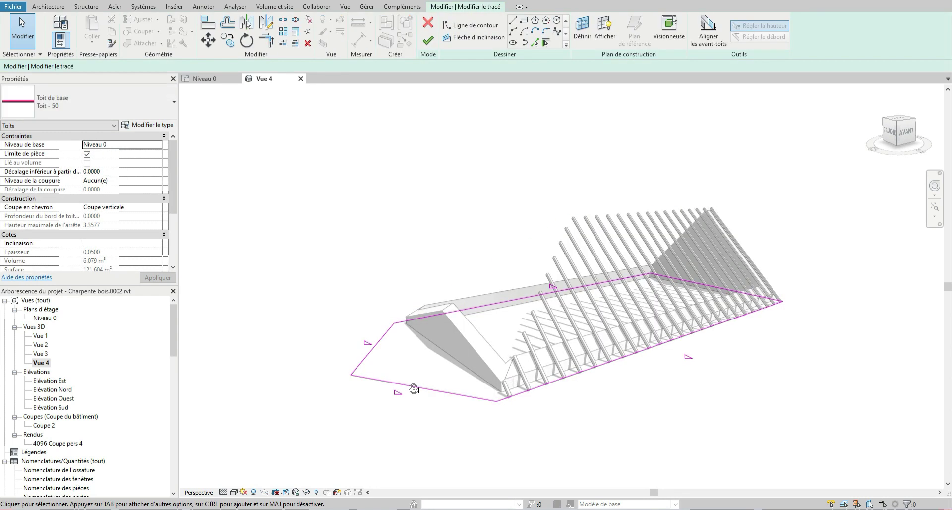
drag(399, 413, 356, 334)
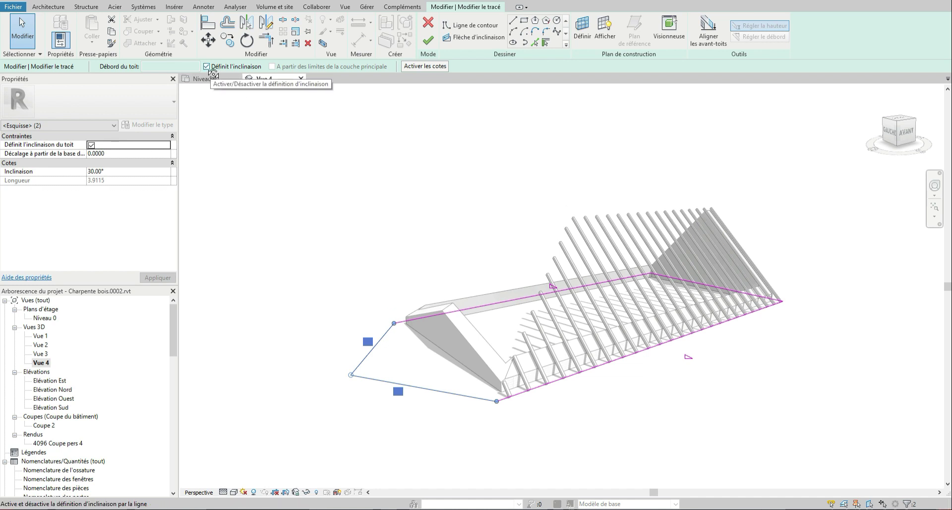
click(207, 67)
click(336, 210)
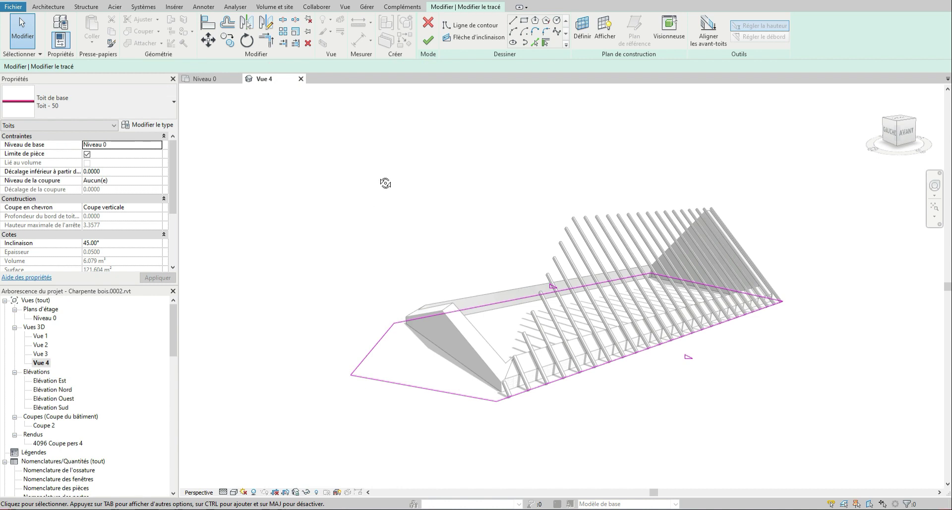
click(430, 42)
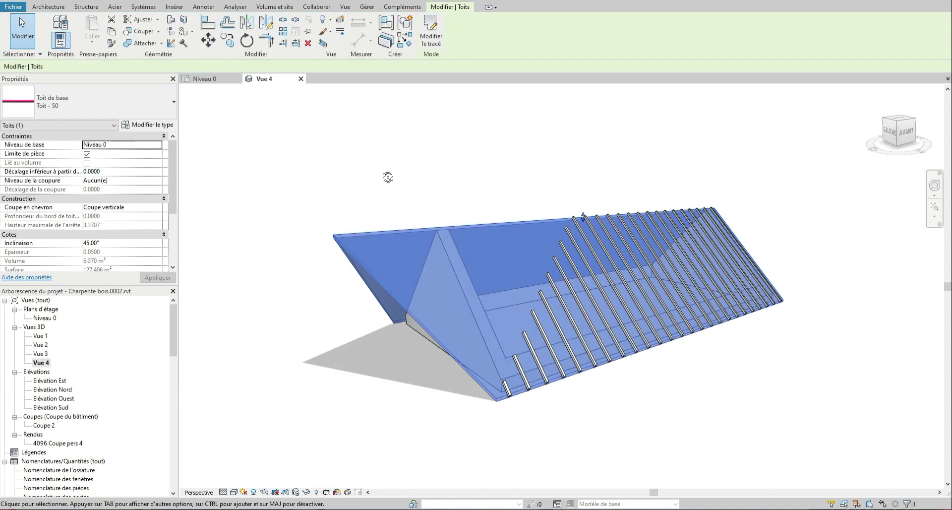
click(385, 177)
Edit the rafter beam system's boundary, replacing the former hip line with a line picked from the roof's slanted gable edge.
shift+middle_drag(402, 213, 511, 228)
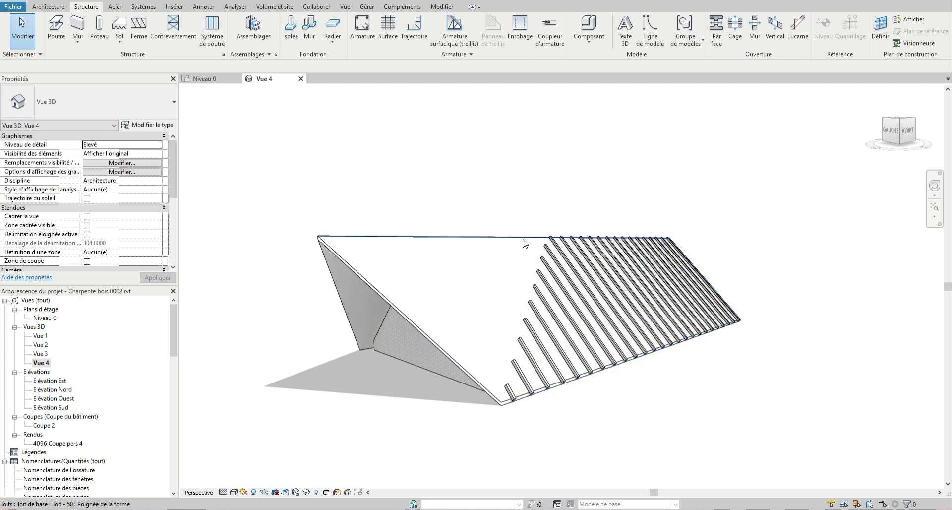
click(547, 242)
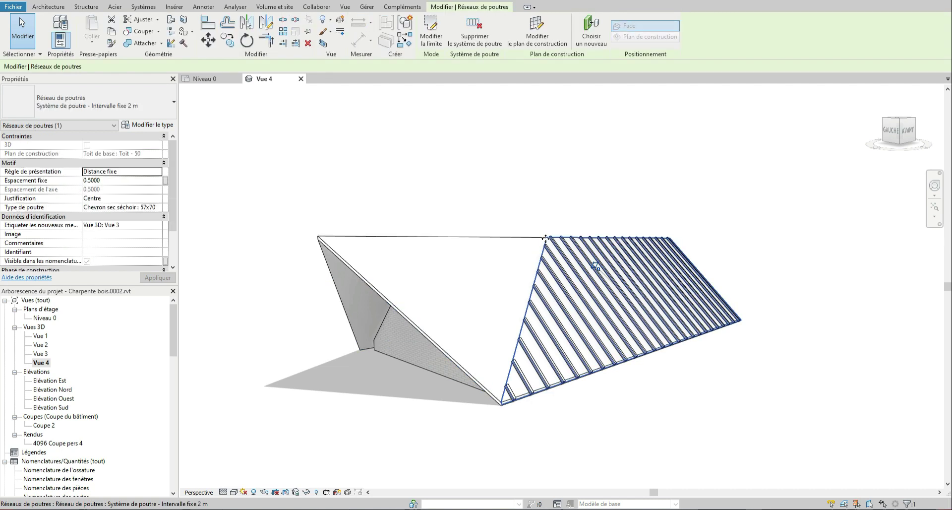
double_click(545, 239)
click(545, 239)
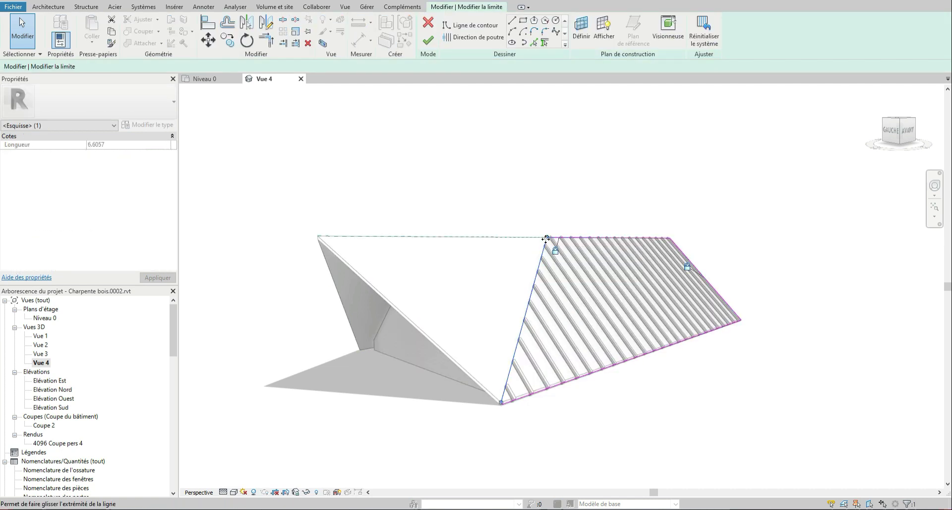
key(Delete)
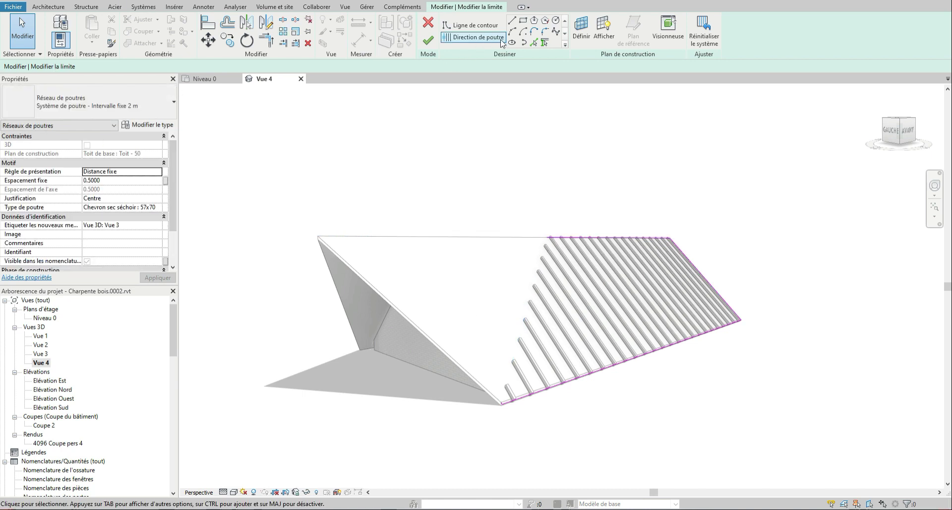
click(534, 42)
click(389, 300)
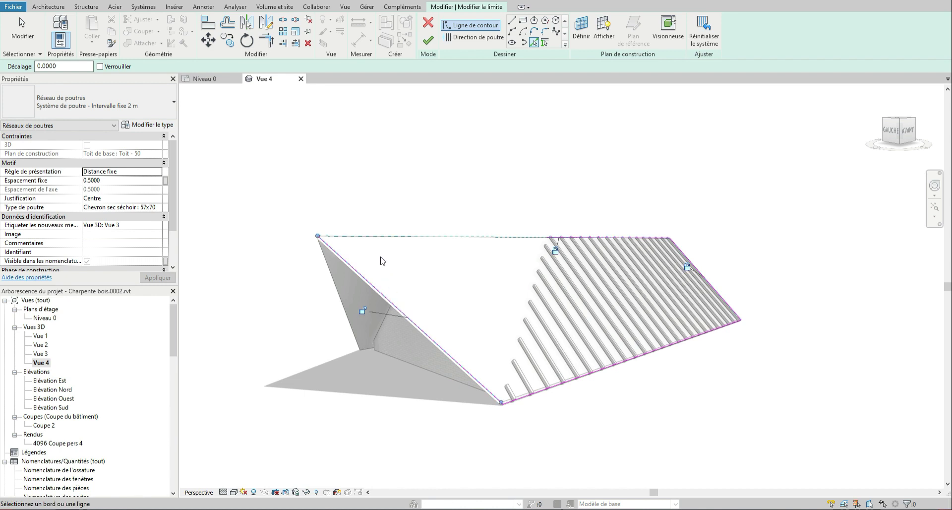
Trim the ridge and eave boundary lines to the slanted gable line and finish the beam system sketch.
click(268, 44)
click(337, 249)
click(557, 240)
scroll(495, 414, up, 4)
click(506, 390)
click(512, 395)
scroll(485, 390, down, 4)
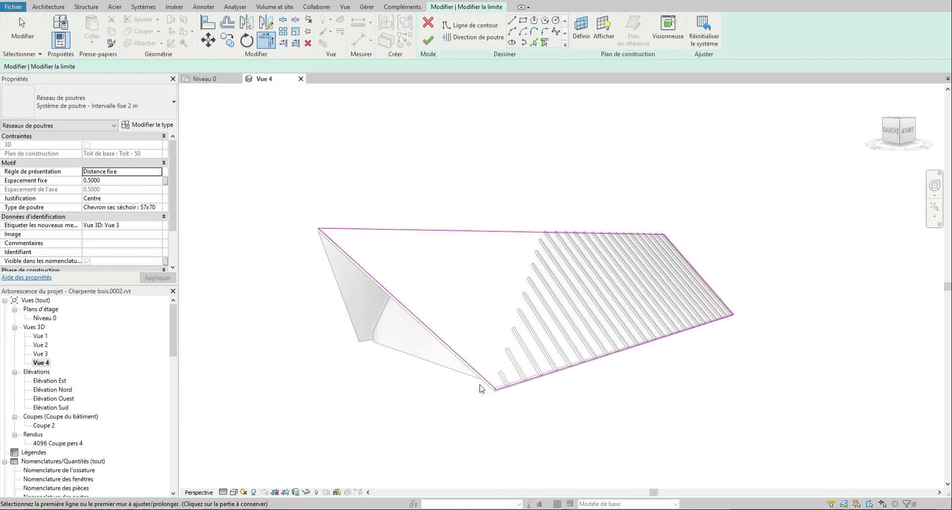
click(431, 43)
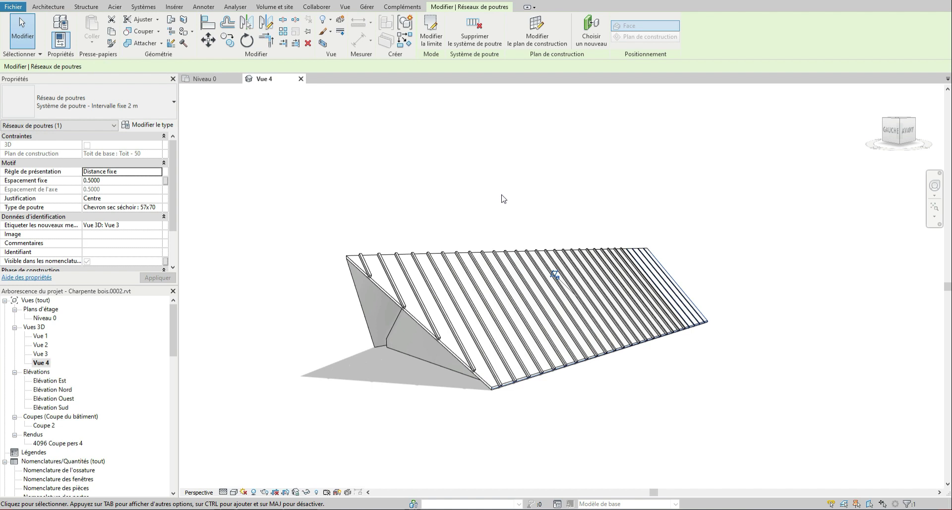
shift+middle_drag(521, 255, 501, 296)
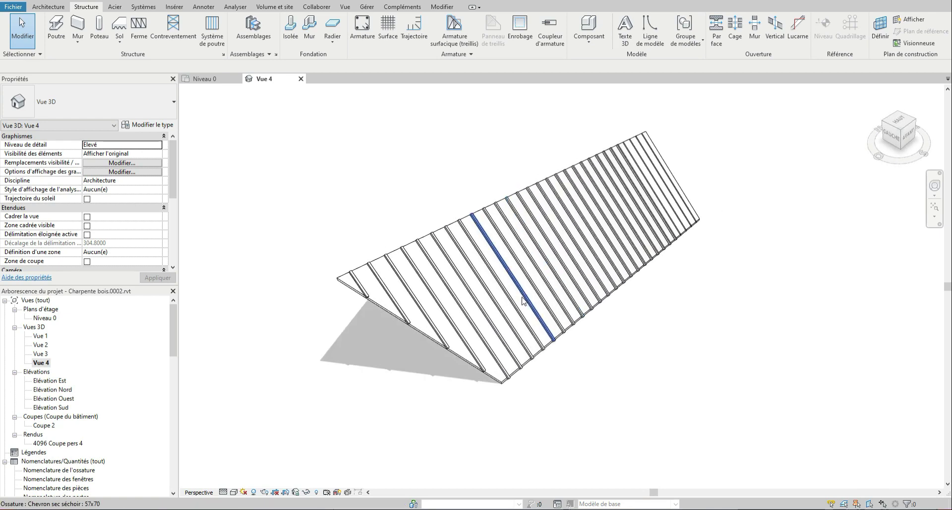
shift+middle_drag(328, 200, 497, 184)
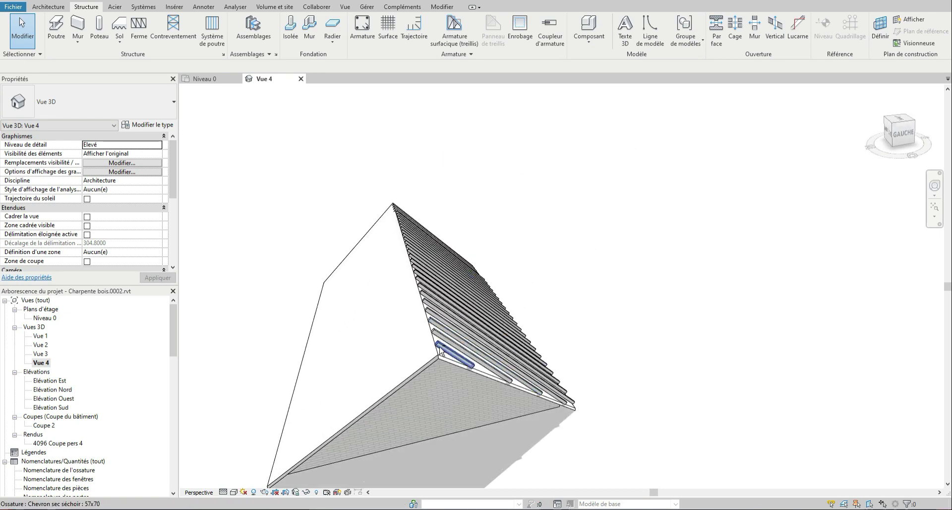
shift+middle_drag(493, 305, 331, 291)
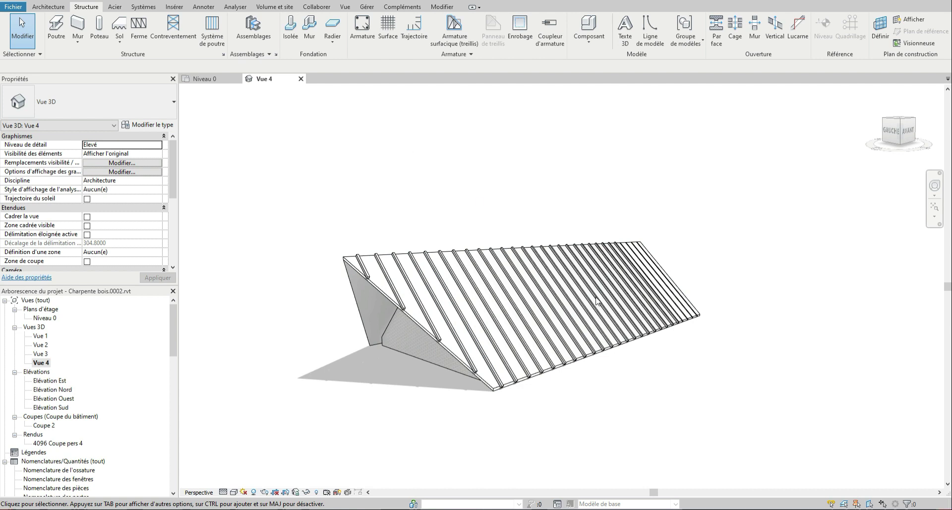
Select the whole roof model, filter it to Ossature (Poutrelle) only, and set the rafters' Justification Z to Bas.
shift+middle_drag(701, 304, 452, 257)
drag(466, 206, 846, 400)
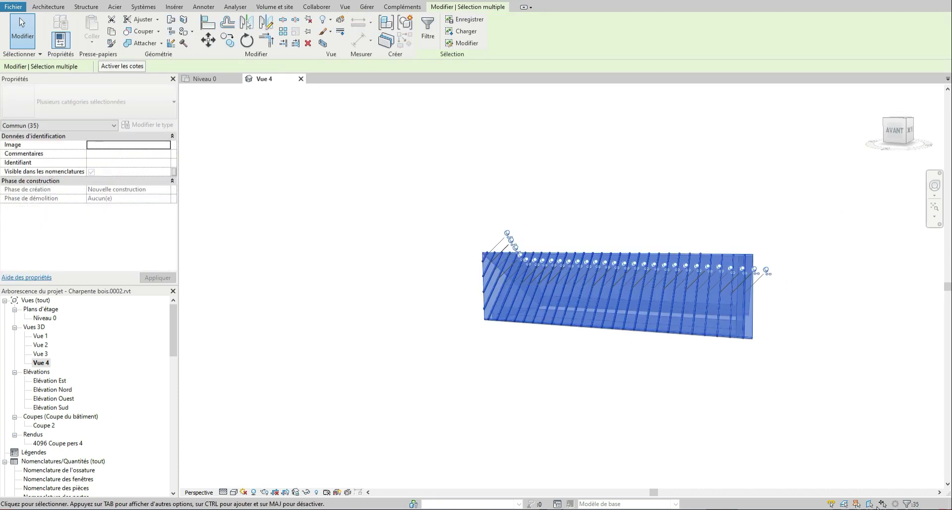
click(907, 503)
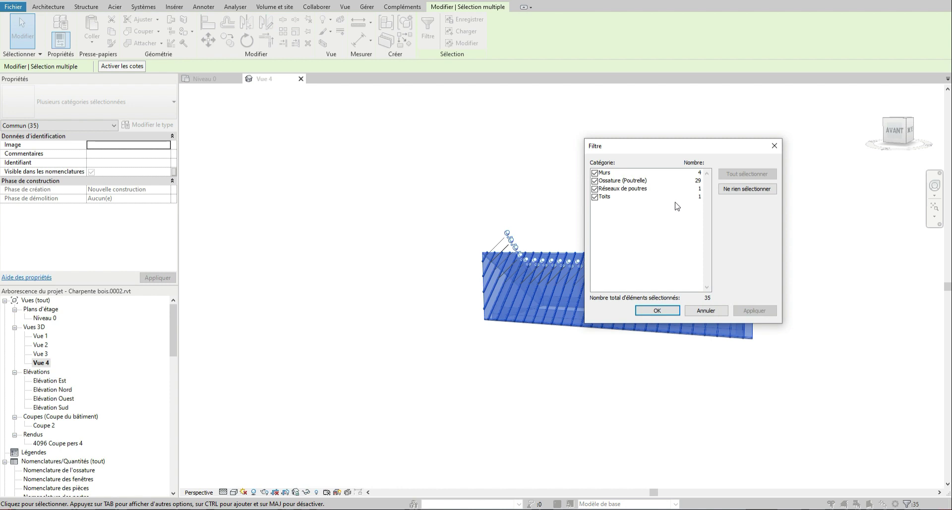
click(745, 190)
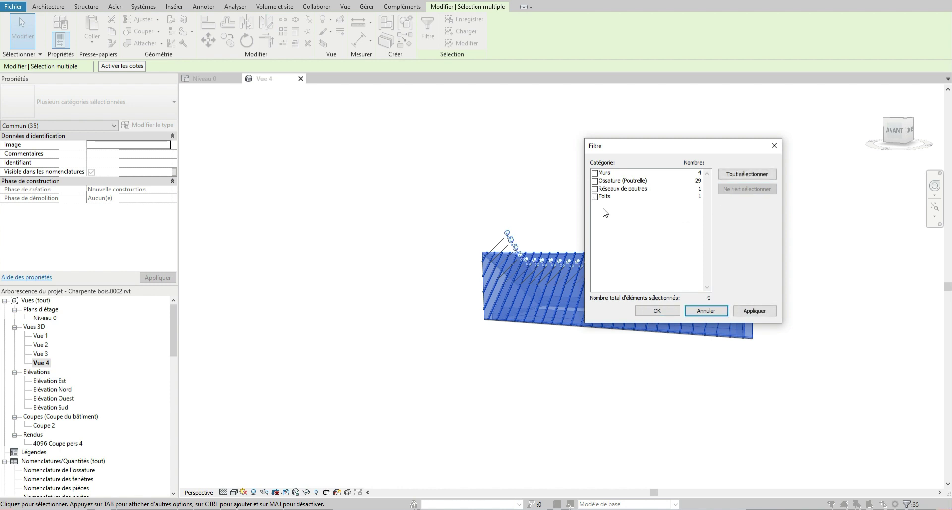
click(594, 180)
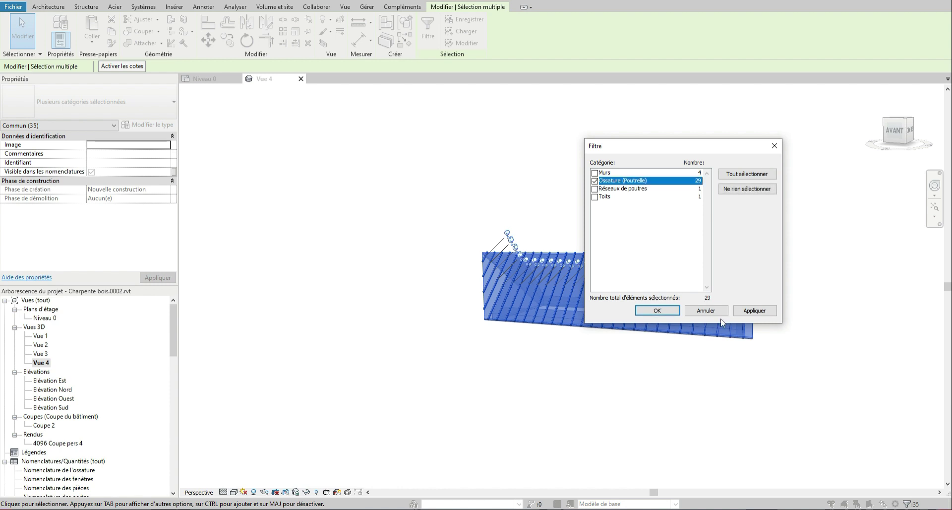
click(753, 311)
click(657, 311)
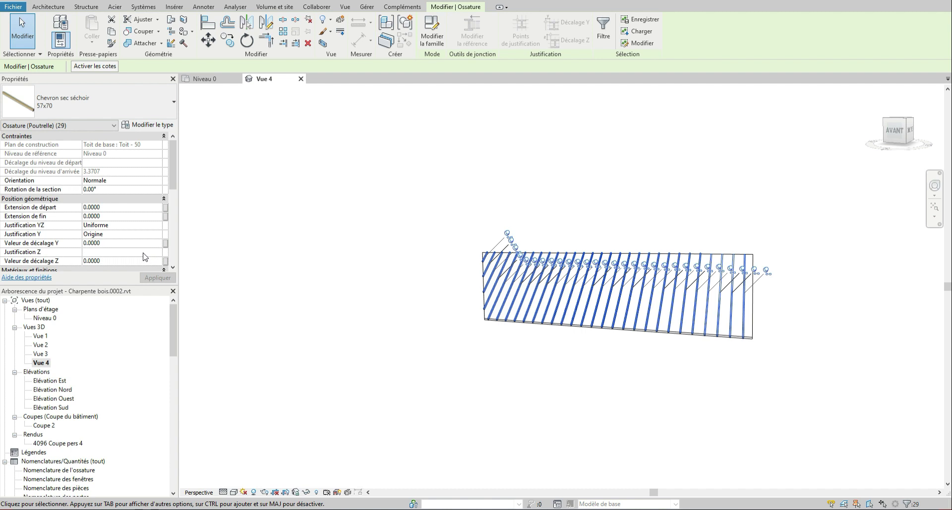
click(158, 252)
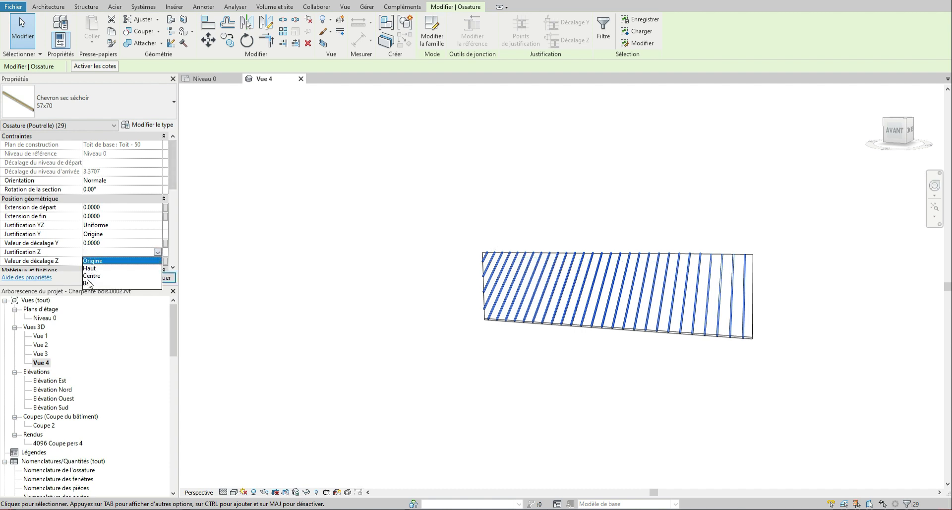
click(89, 283)
click(796, 396)
Start a new sketched beam system with its work plane picked on the top face of a rafter near the west end.
shift+middle_drag(576, 341, 655, 263)
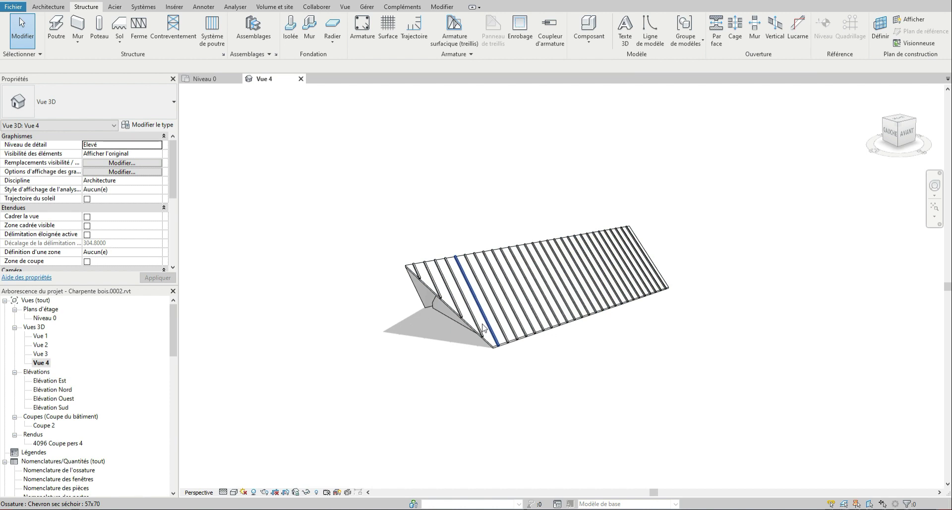
scroll(459, 273, up, 3)
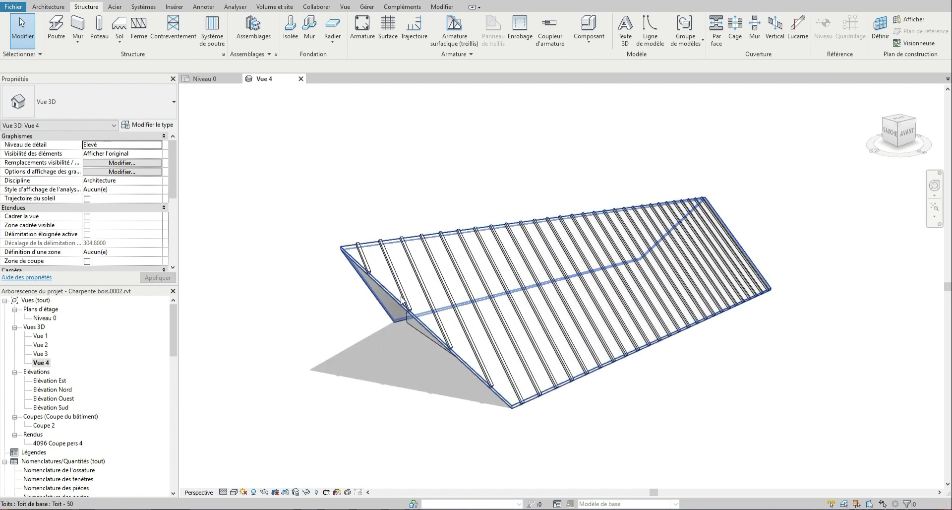
scroll(380, 265, up, 4)
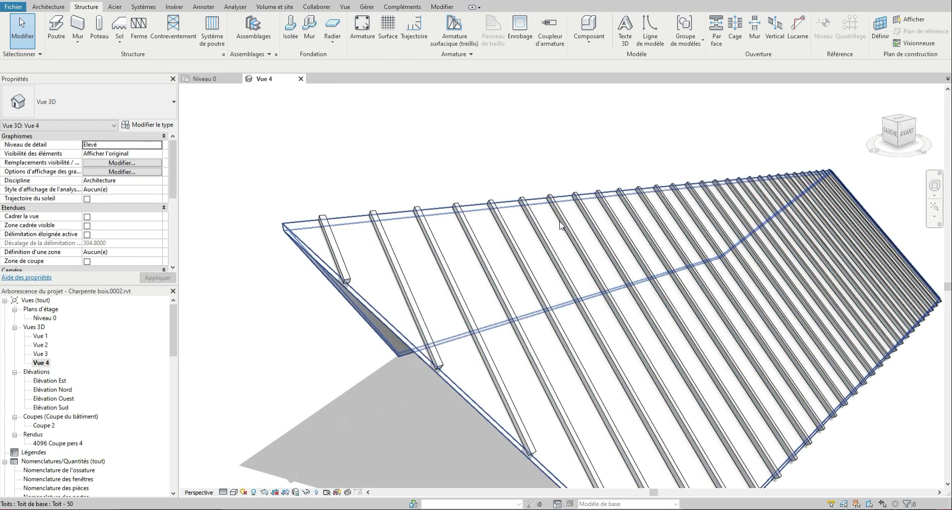
scroll(390, 285, down, 3)
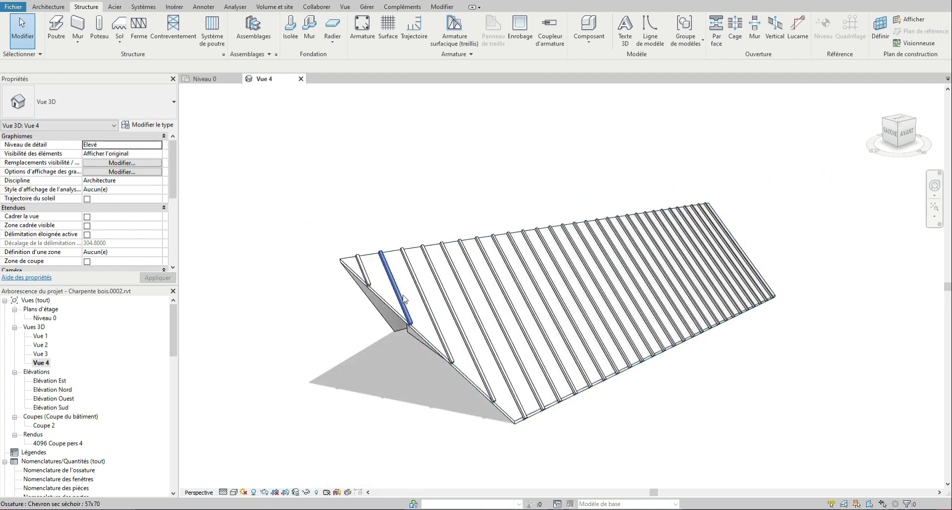
click(212, 29)
click(581, 29)
key(Return)
click(392, 286)
Pick beam system boundary lines from a rafter's ridge end, the roof's slanted west edge and a rafter's eave end.
click(534, 42)
scroll(376, 258, up, 4)
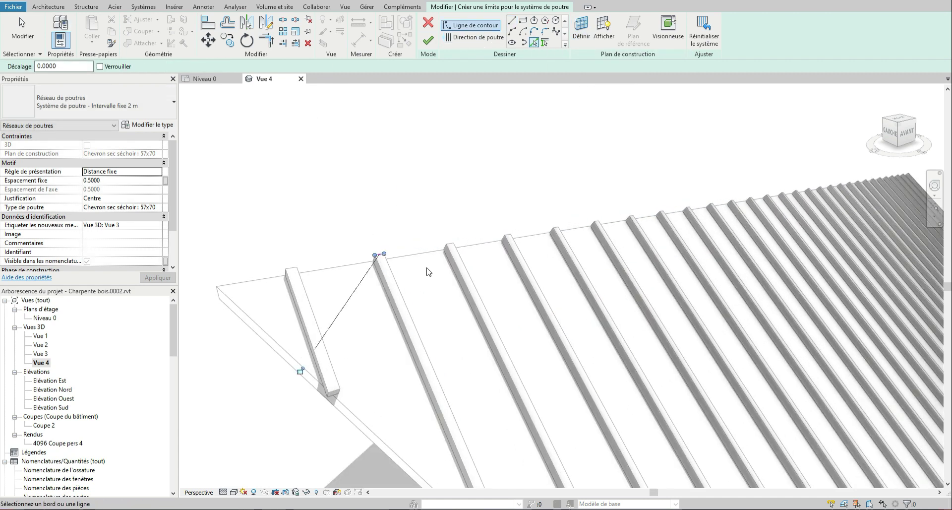
click(314, 379)
scroll(347, 362, down, 2)
scroll(348, 362, down, 2)
scroll(461, 451, up, 5)
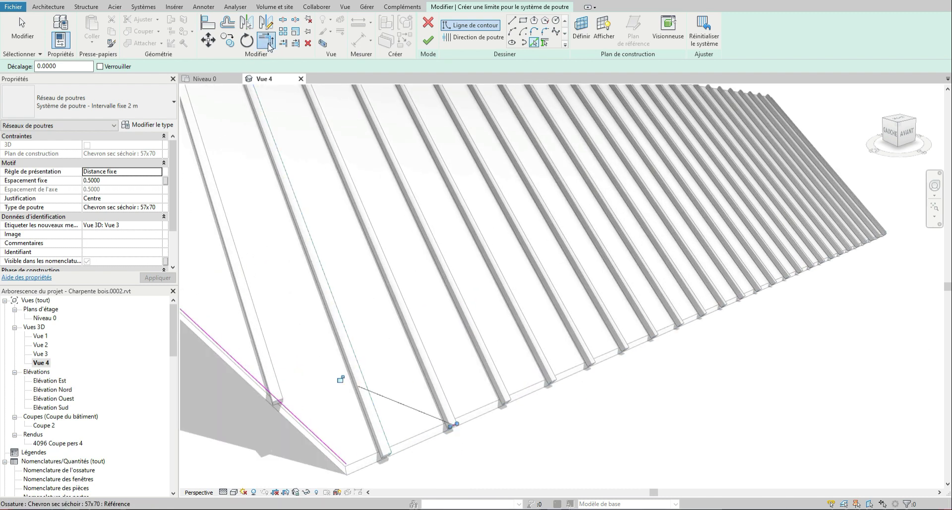
Add a boundary line picked from the east gable edge and trim the boundary lines into a closed outline around the slope.
click(268, 42)
scroll(294, 241, down, 3)
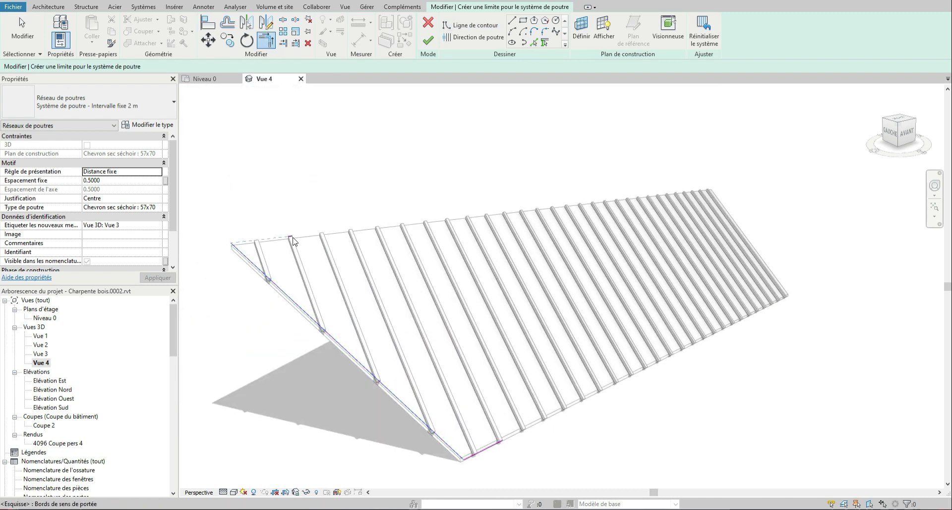
scroll(640, 250, down, 1)
click(471, 25)
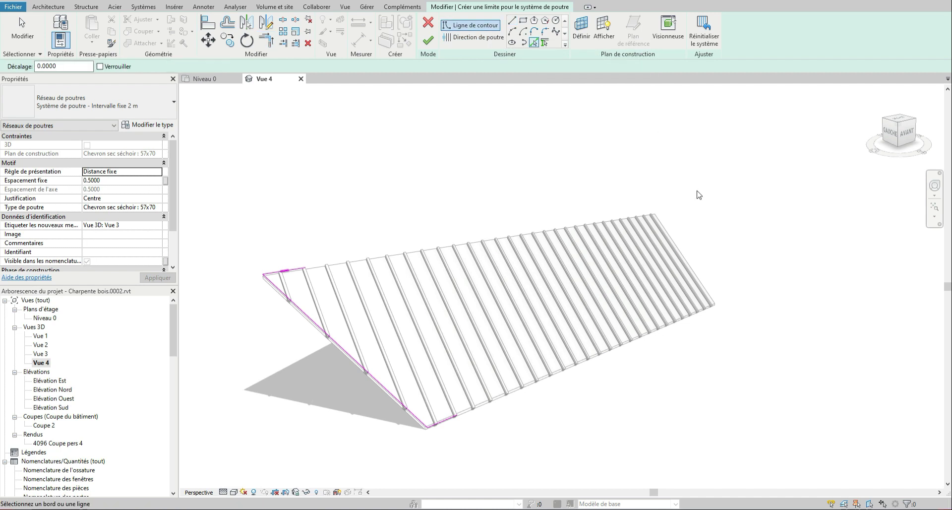
click(684, 256)
click(267, 42)
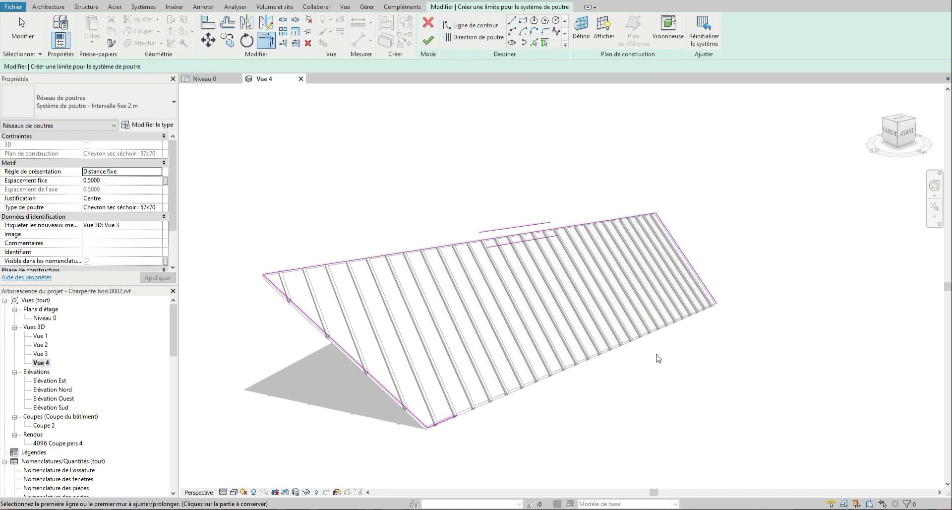
key(Escape)
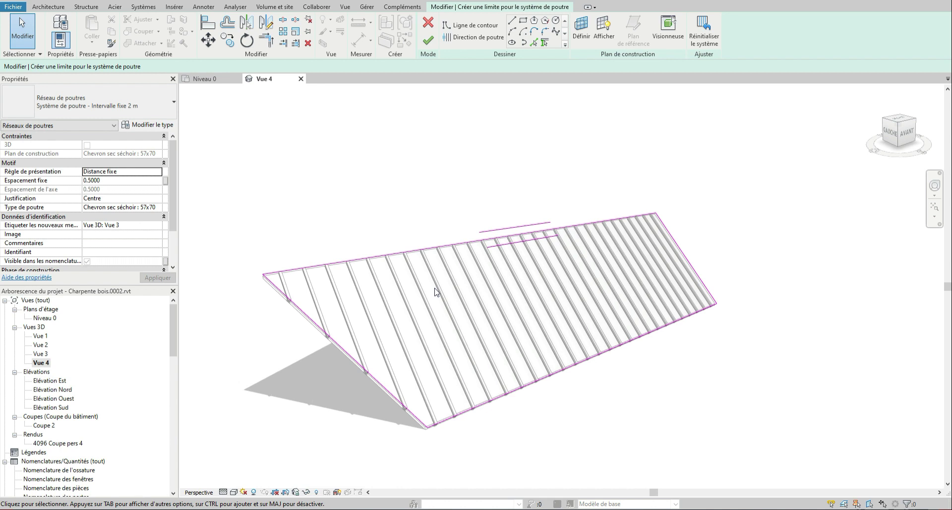
Set the new beam system's beam type to Liteau sec séchoir : 27X27 and its fixed spacing to 0.27.
click(160, 208)
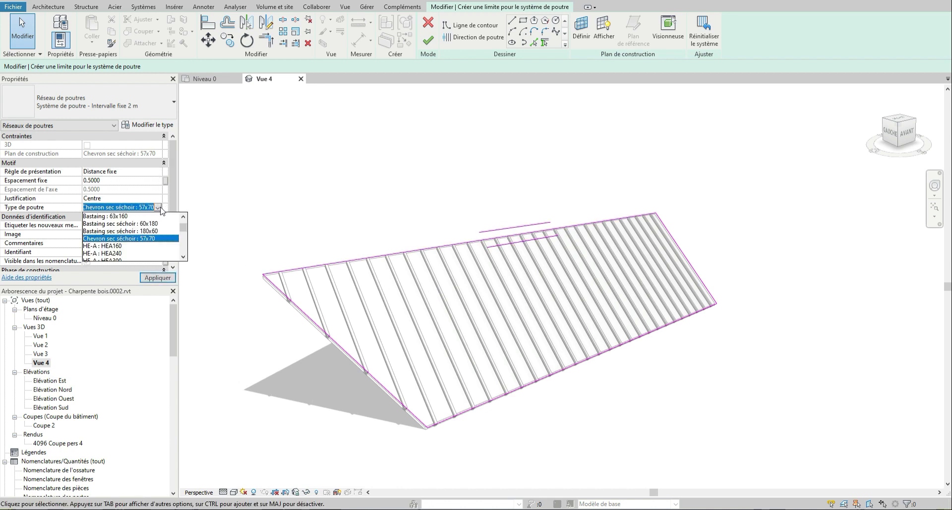
drag(183, 229, 183, 235)
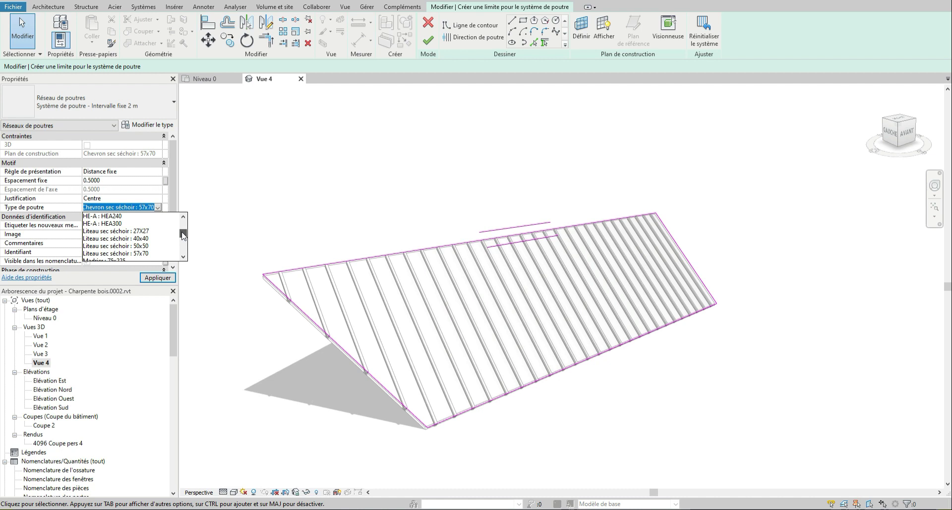
click(143, 231)
click(153, 279)
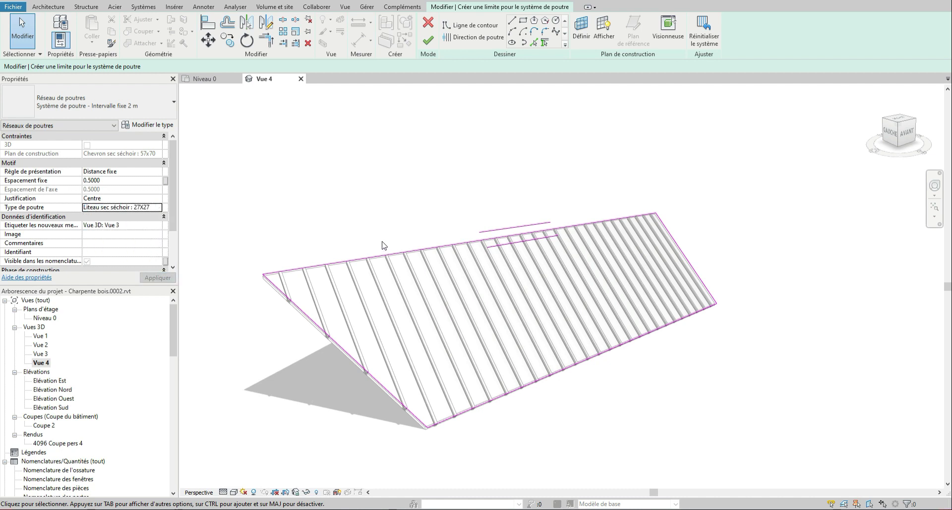
click(124, 180)
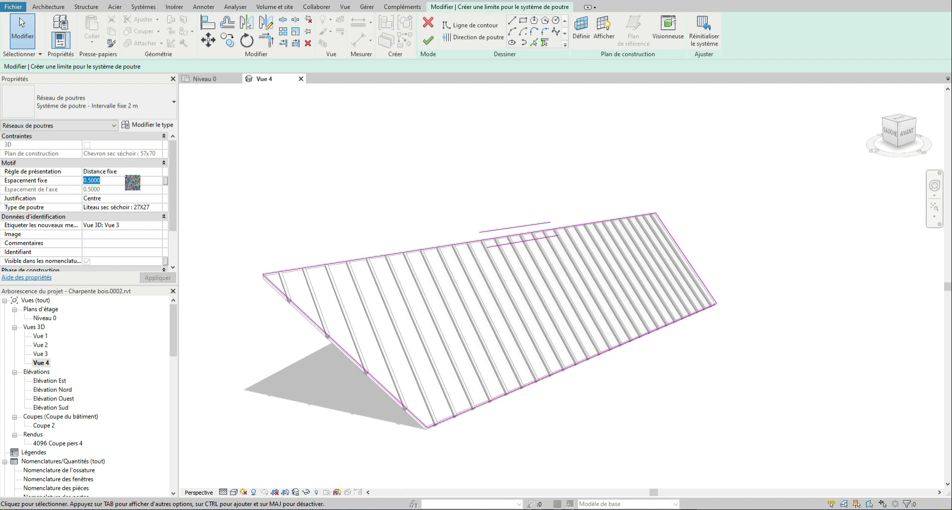
text(.27)
key(Return)
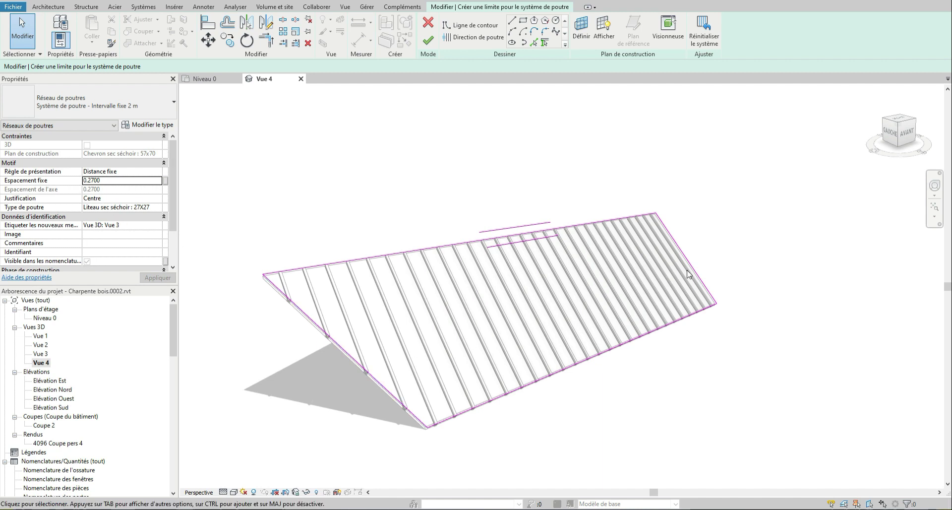
Set the batten beam system's justification to Ligne de direction and finish its sketch.
click(158, 199)
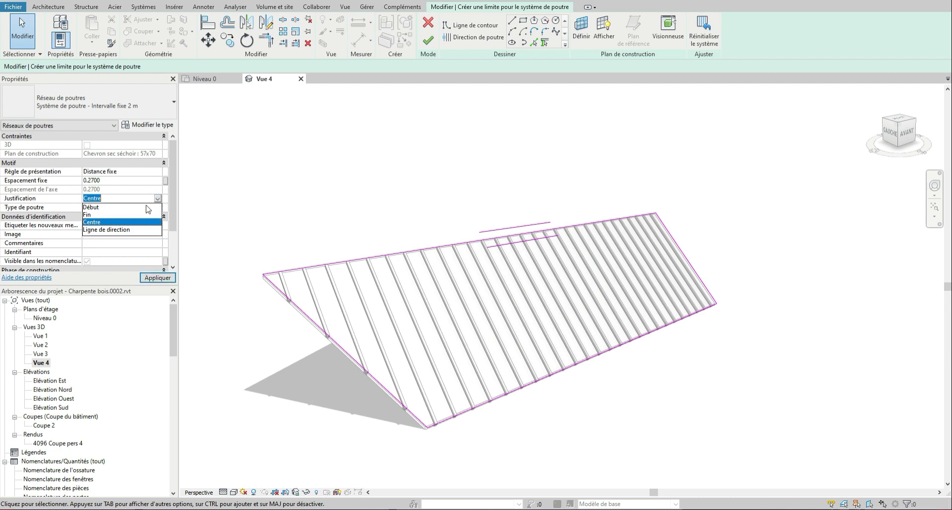
click(97, 231)
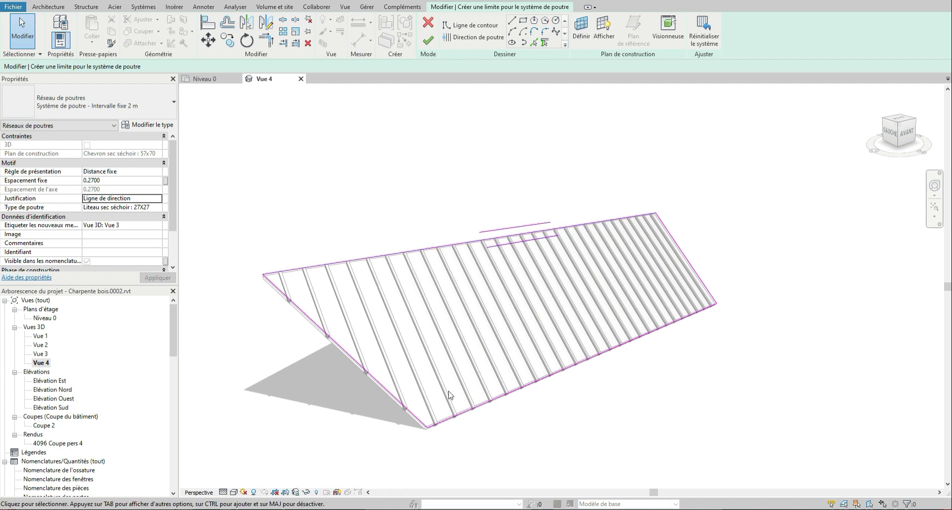
click(428, 39)
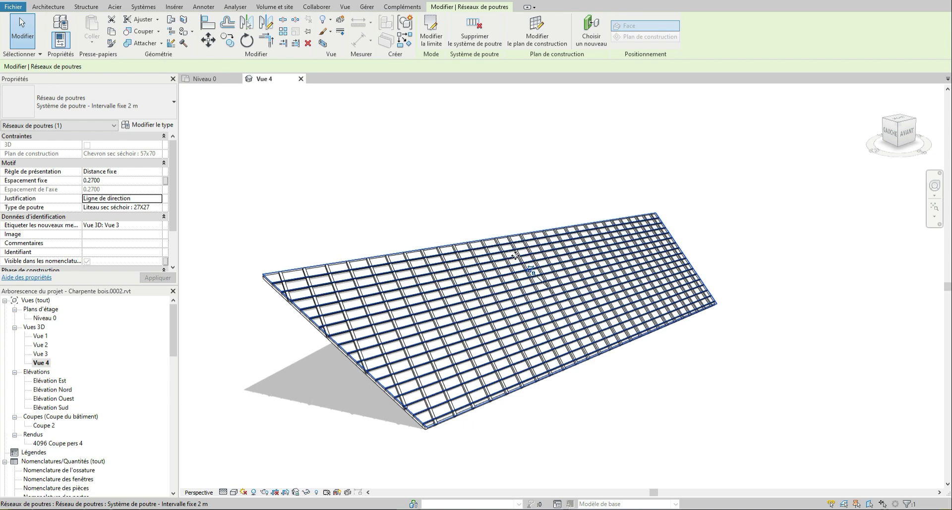
shift+middle_drag(448, 271, 469, 294)
click(403, 229)
Select all Liteau sec séchoir 27X27 battens in the project and change their Z justification so they rest on top of the rafters.
scroll(344, 244, up, 5)
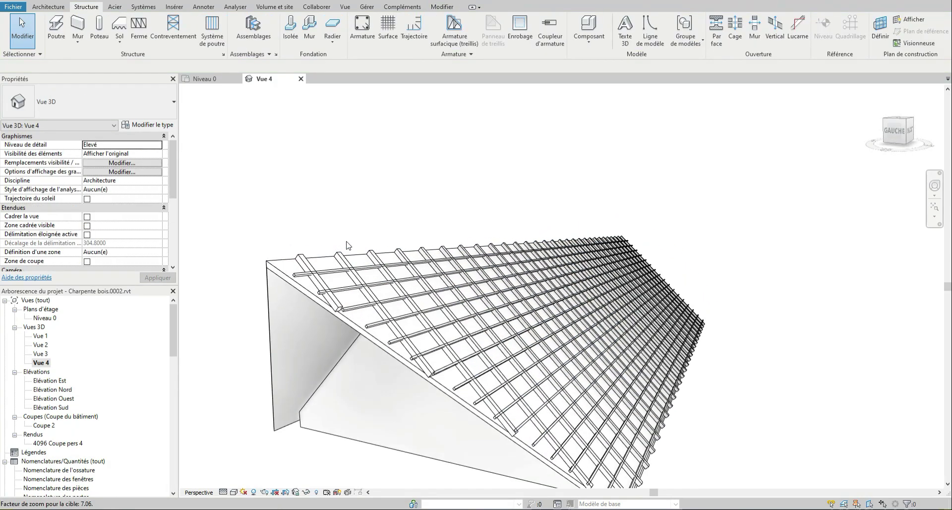
click(311, 295)
right_click(311, 296)
mouse_move(396, 163)
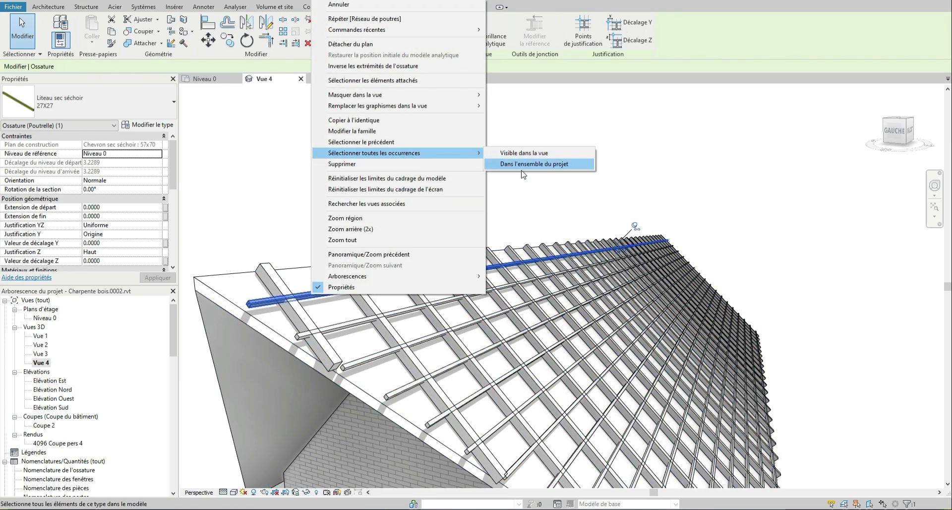
click(529, 165)
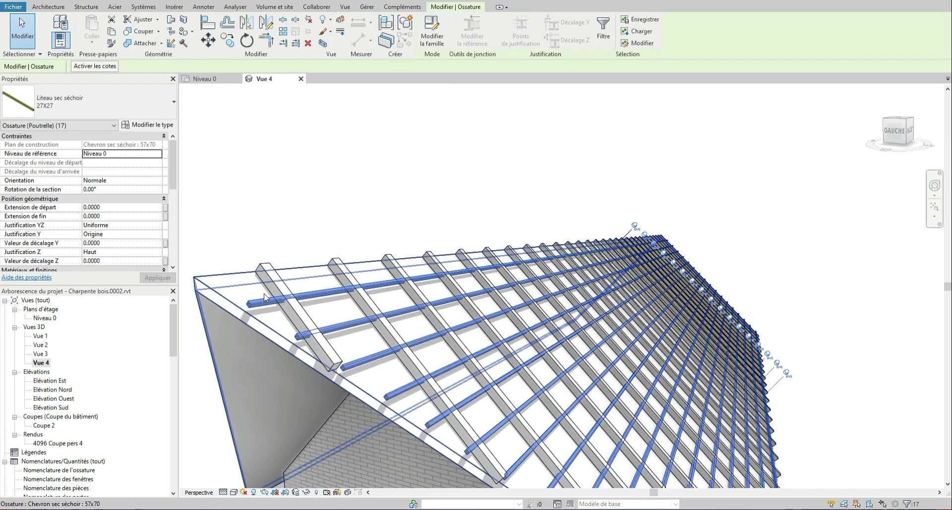
click(157, 252)
click(87, 283)
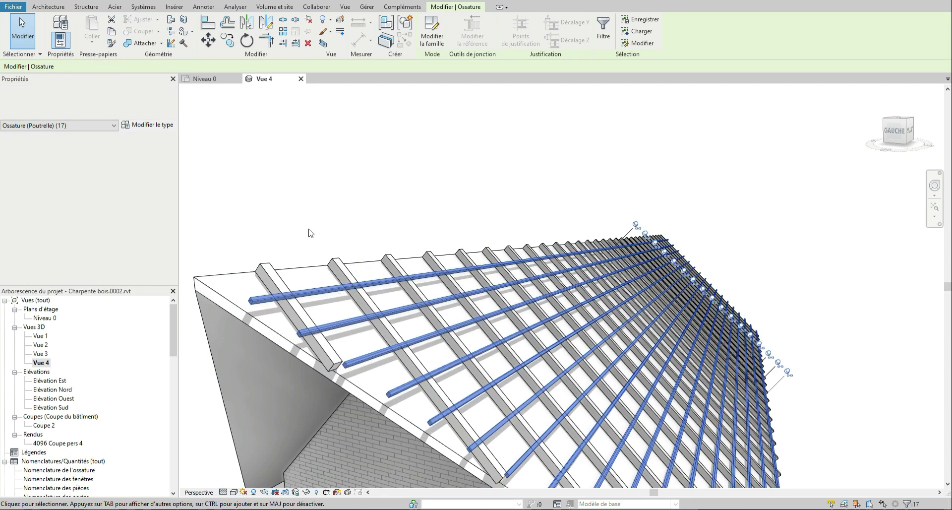
click(346, 221)
Start a new sketched beam system with its work plane picked on the sloping roof face (Toit de base : Toit - 50) under the rafters.
scroll(545, 218, down, 3)
shift+middle_drag(683, 323, 666, 357)
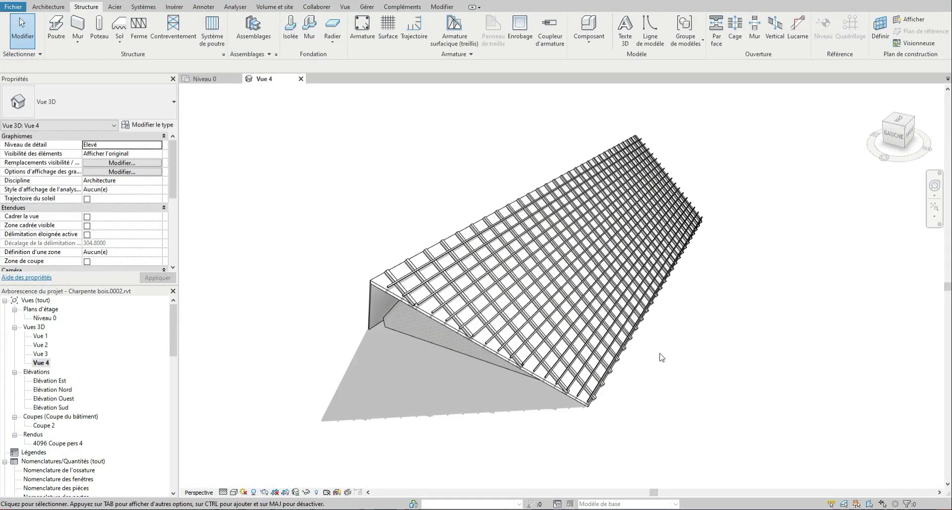
shift+middle_drag(625, 329, 597, 326)
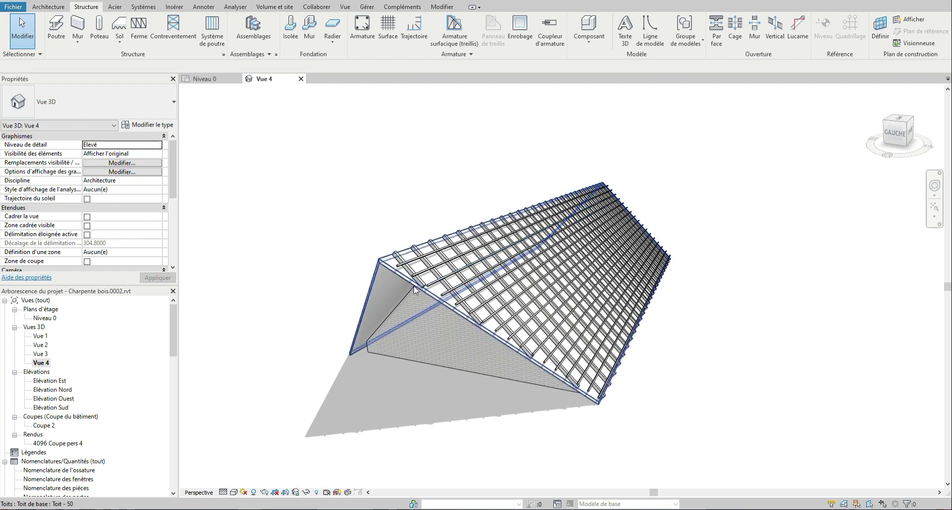
click(212, 29)
click(441, 307)
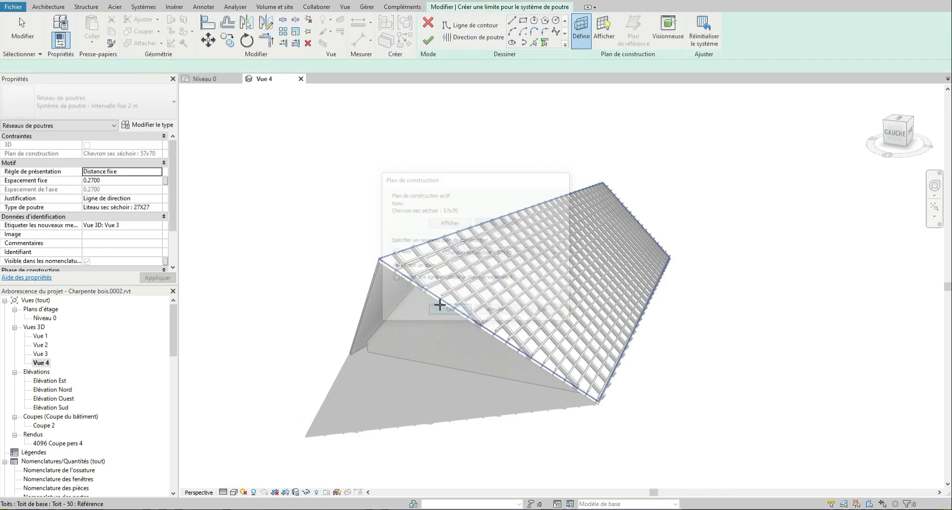
scroll(440, 304, up, 2)
click(390, 264)
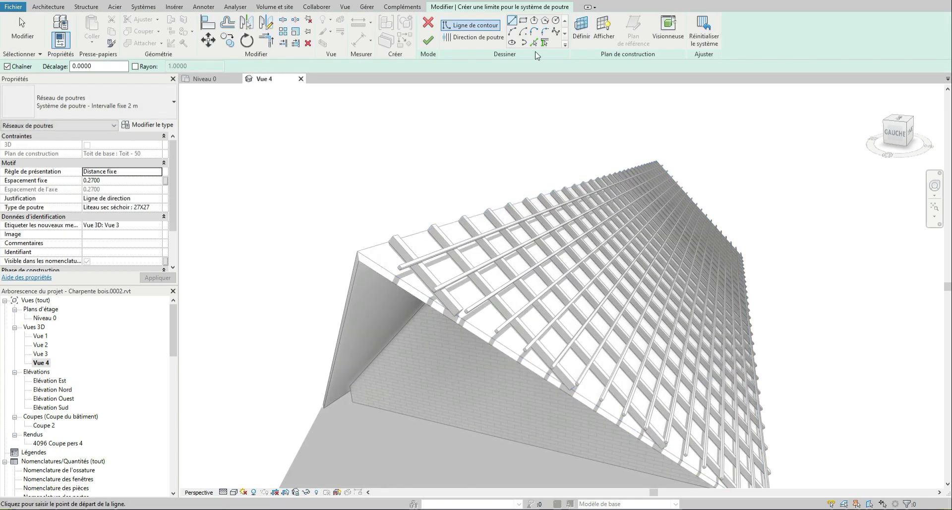
Pick beam system boundary lines from the roof's slanted west edge, the ridge, the eave and the east gable edge.
click(534, 44)
click(392, 274)
click(428, 230)
scroll(698, 383, down, 4)
shift+middle_drag(698, 383, 569, 378)
scroll(546, 383, up, 4)
click(545, 373)
scroll(546, 374, down, 5)
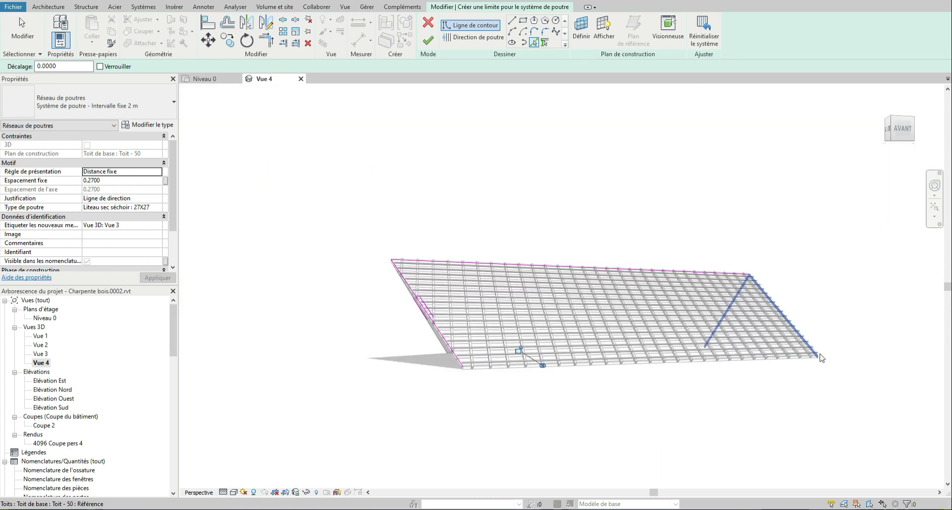
Clean up the eave boundary and trim the boundary lines into a closed outline around the roof slope.
key(t)
key(r)
scroll(471, 374, up, 4)
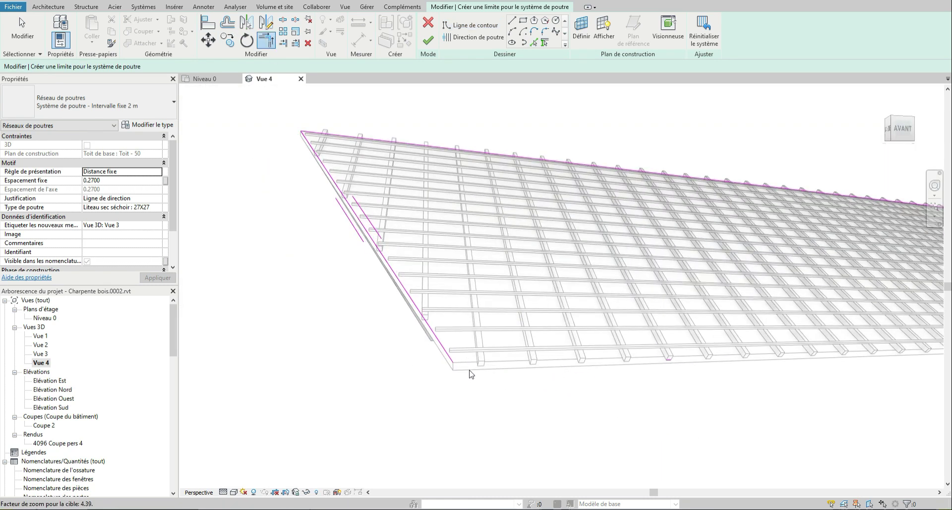
scroll(477, 383, down, 4)
key(Escape)
key(Escape)
drag(375, 290, 598, 384)
key(Delete)
scroll(534, 370, up, 1)
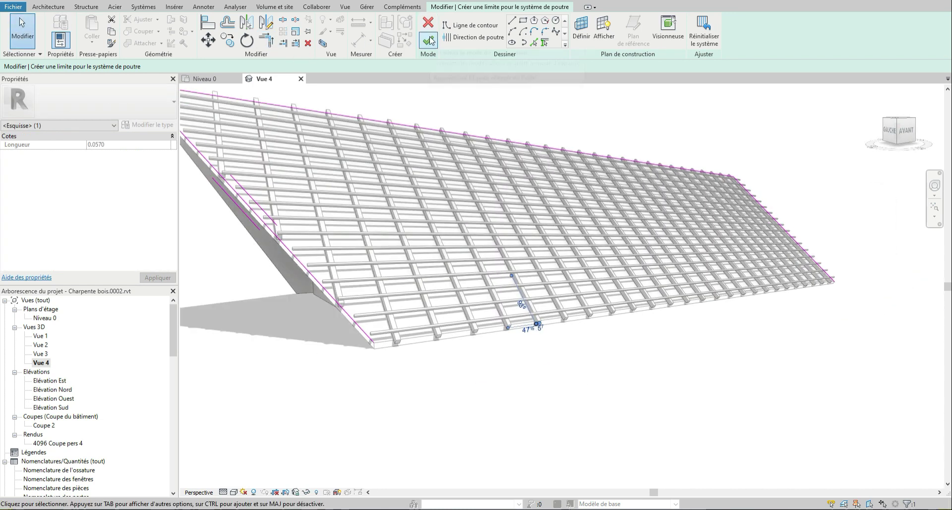
key(t)
key(r)
click(539, 326)
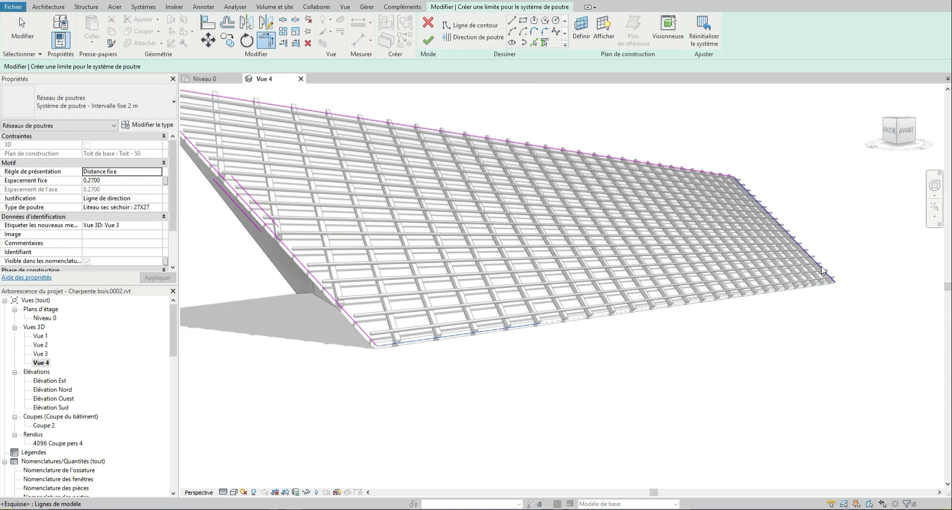
scroll(644, 316, down, 2)
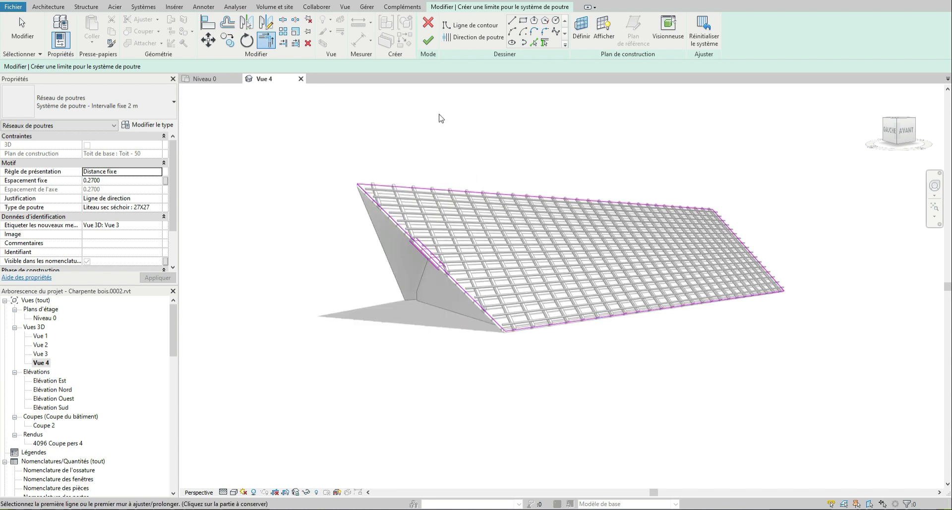
Set the beam direction along the ridge and the layout rule to Nombre Fixe with 2 lines, and finish the beam system.
click(473, 37)
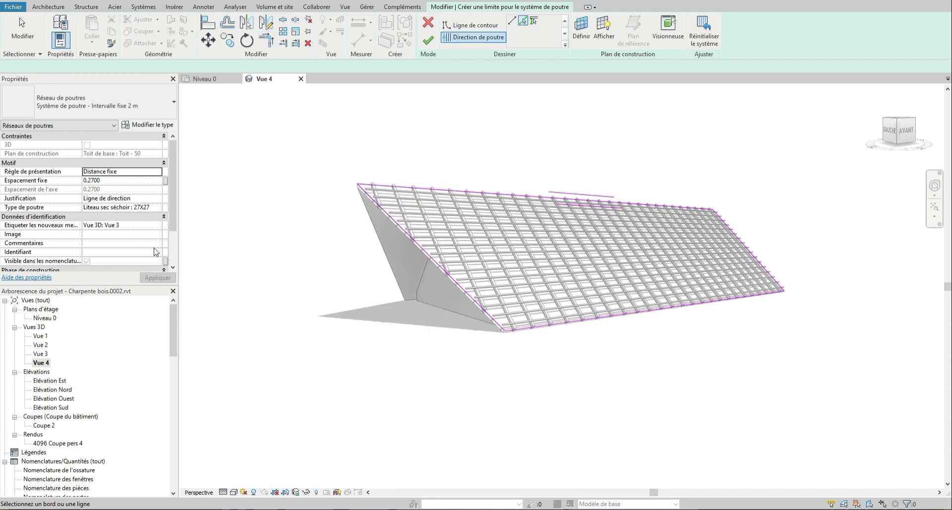
click(91, 172)
click(119, 189)
click(115, 181)
click(148, 279)
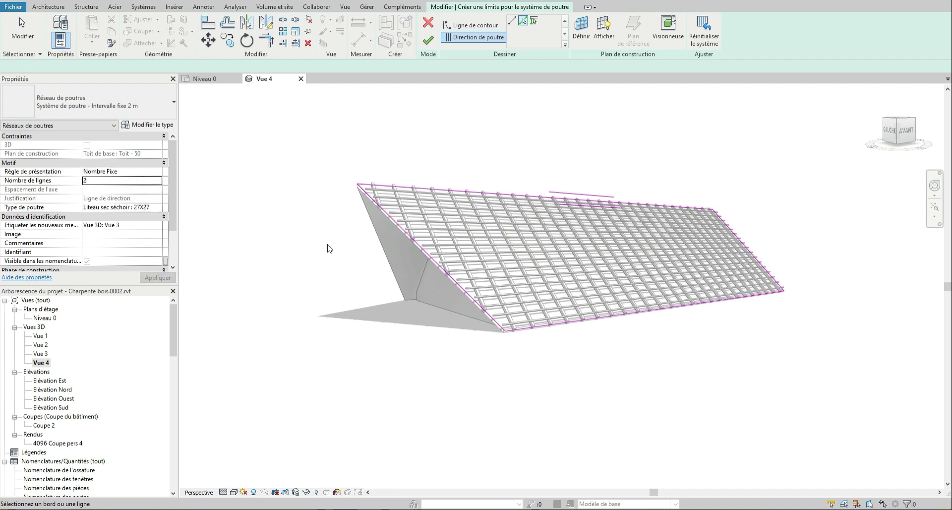
click(428, 41)
Change the two-line beam system's beam type to the Madrier : 75x225 Panne inter... purlin.
shift+middle_drag(437, 224, 501, 224)
scroll(501, 224, up, 5)
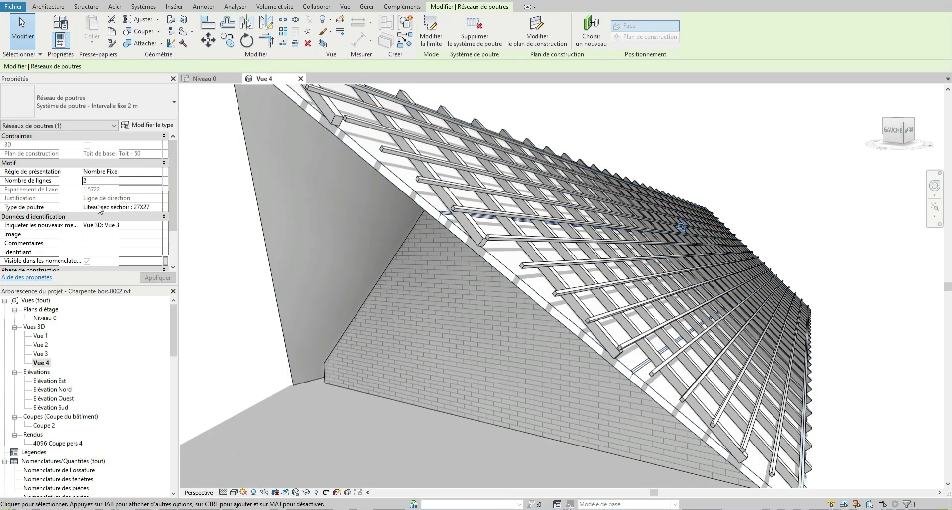
click(154, 207)
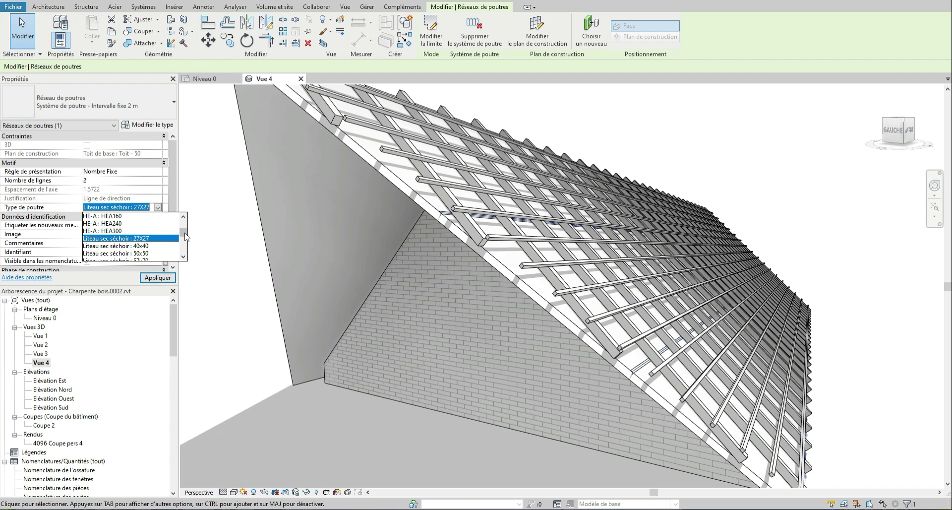
drag(184, 236, 185, 226)
scroll(132, 242, down, 4)
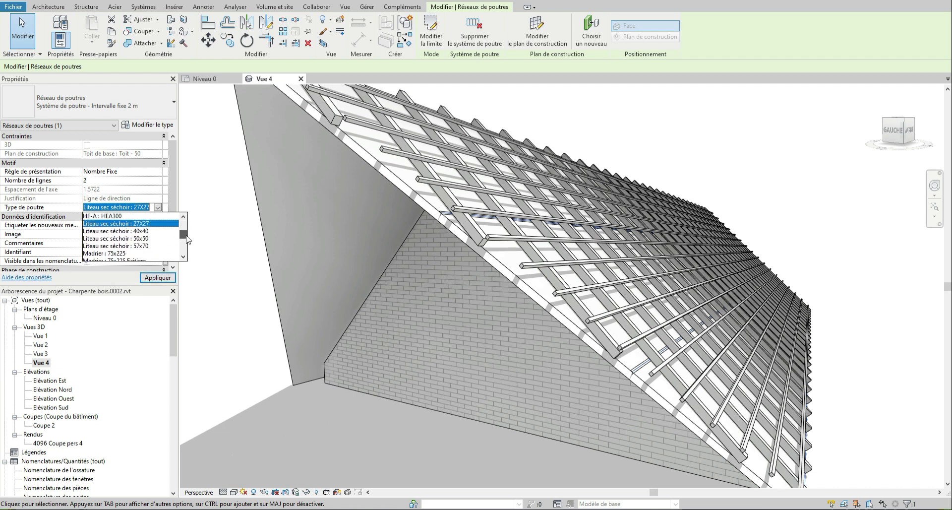
click(118, 246)
click(157, 278)
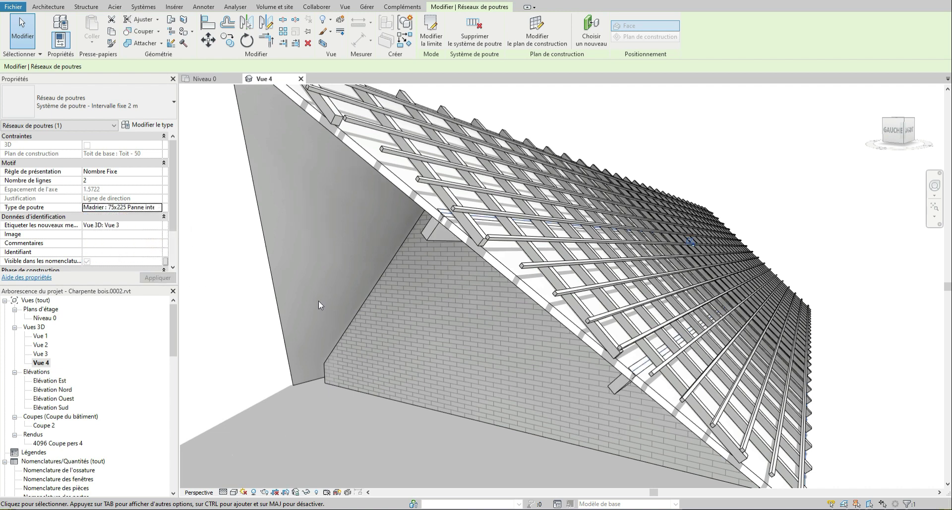
scroll(320, 300, down, 2)
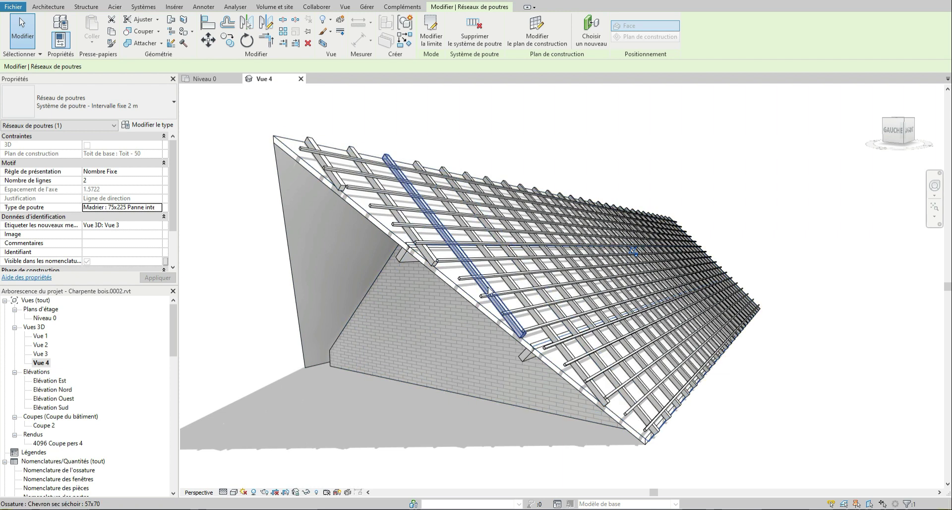
mouse_move(462, 305)
shift+middle_down()
mouse_move(533, 287)
mouse_move(577, 303)
mouse_move(559, 315)
mouse_move(474, 311)
shift+middle_up()
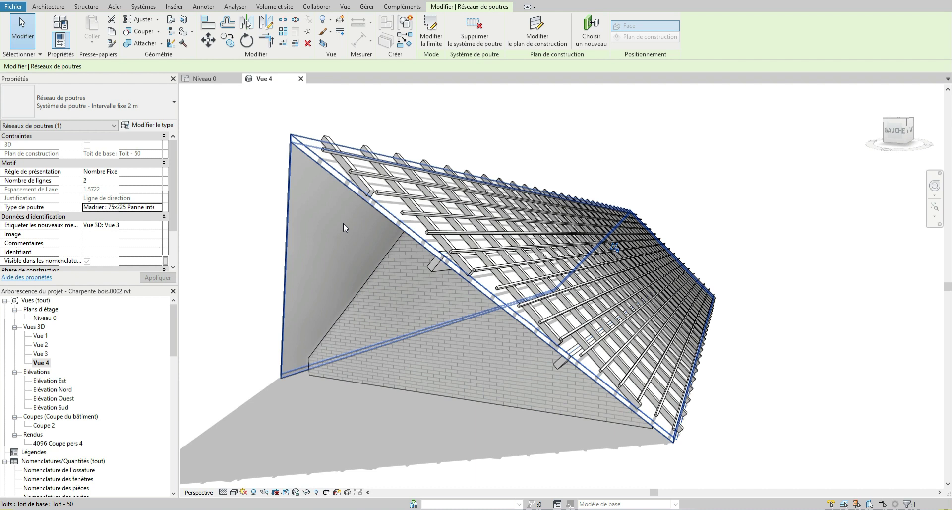
Go through the Sud, Ouest, Nord and Est elevations and reveal the hidden elements in Elévation Est.
double_click(51, 407)
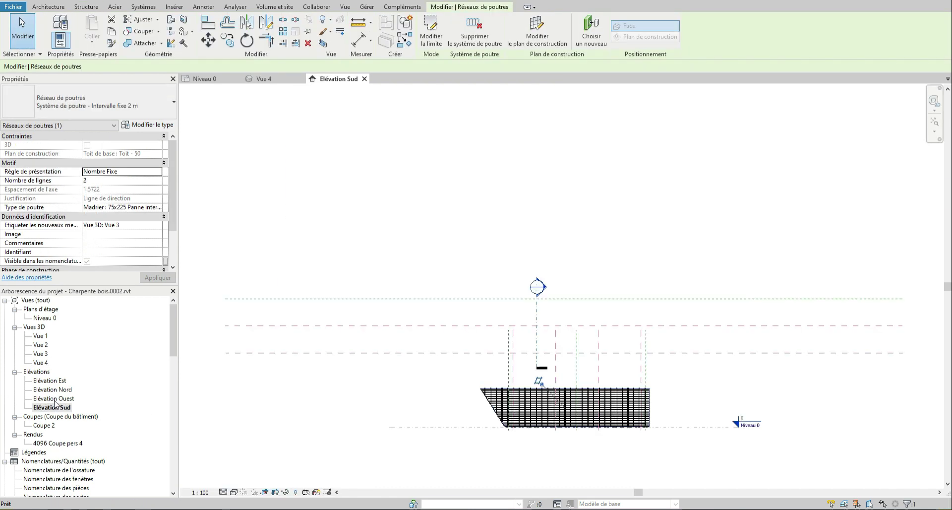
double_click(55, 399)
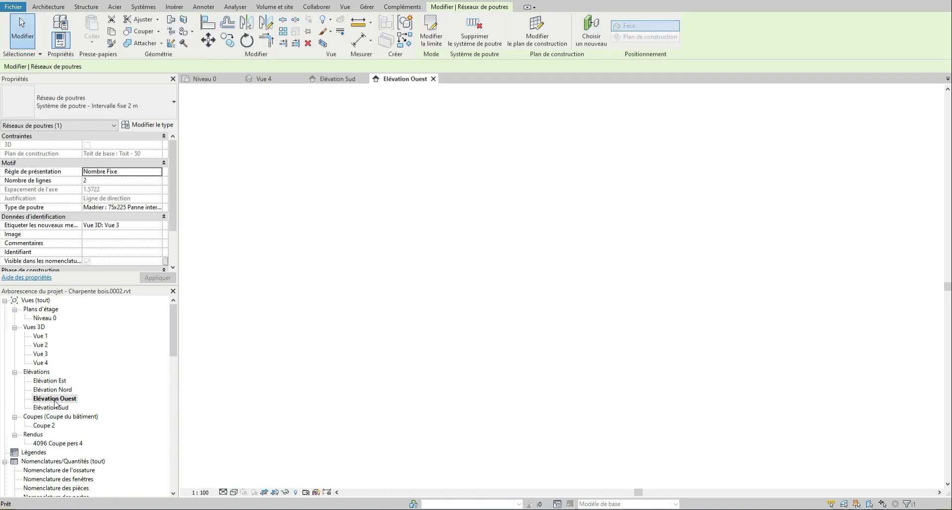
double_click(53, 389)
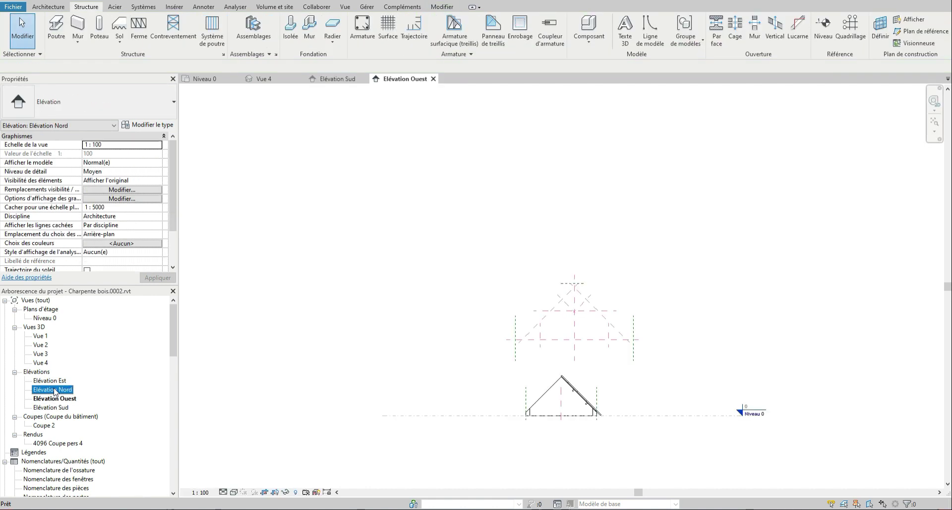
double_click(49, 381)
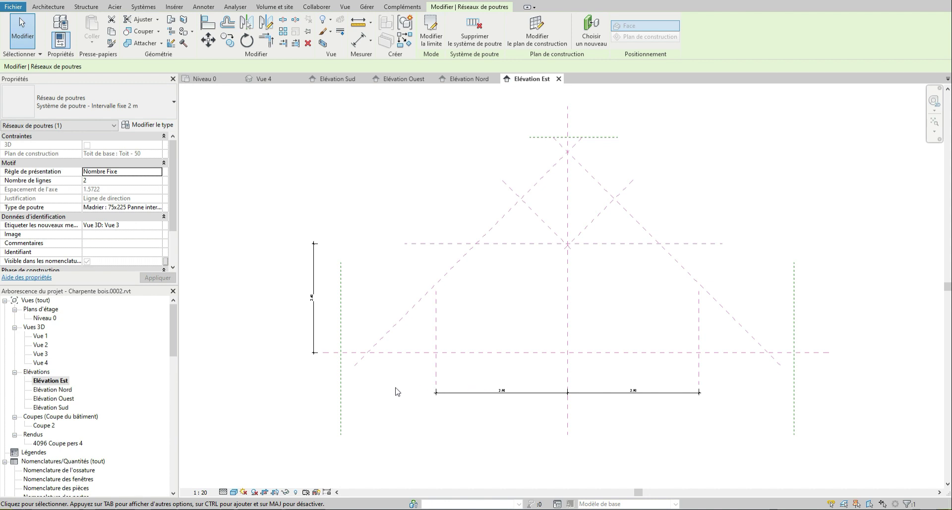
click(295, 492)
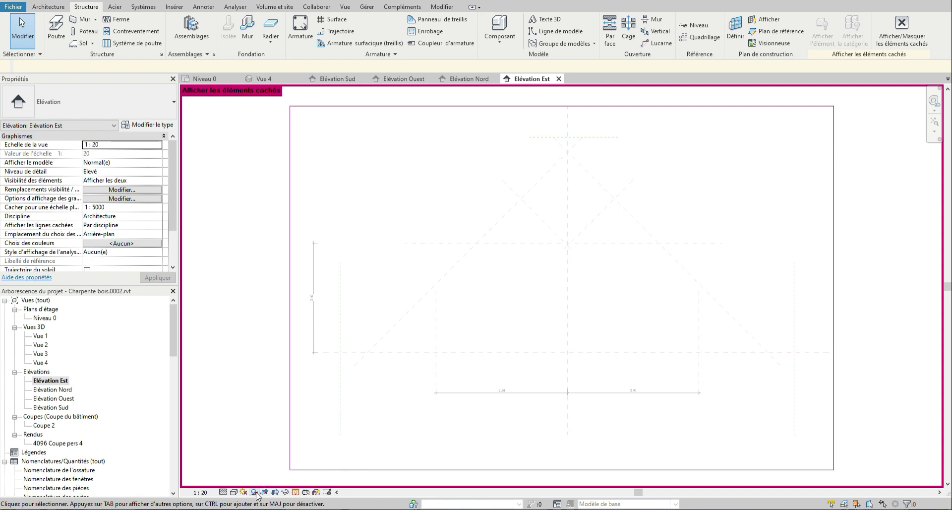
scroll(467, 392, down, 3)
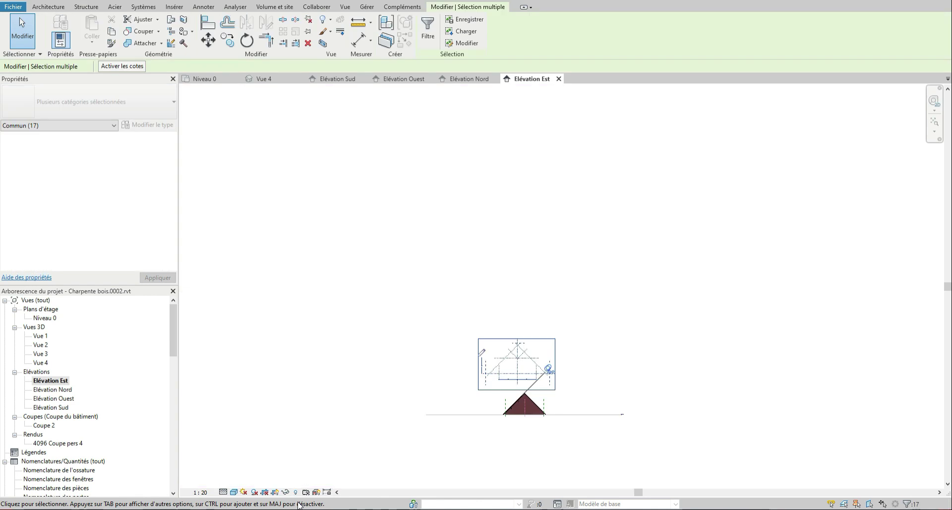
Try to delete the selected reference elements in Elévation Est, open Elévation Ouest and undo the deletion.
key(Delete)
click(515, 288)
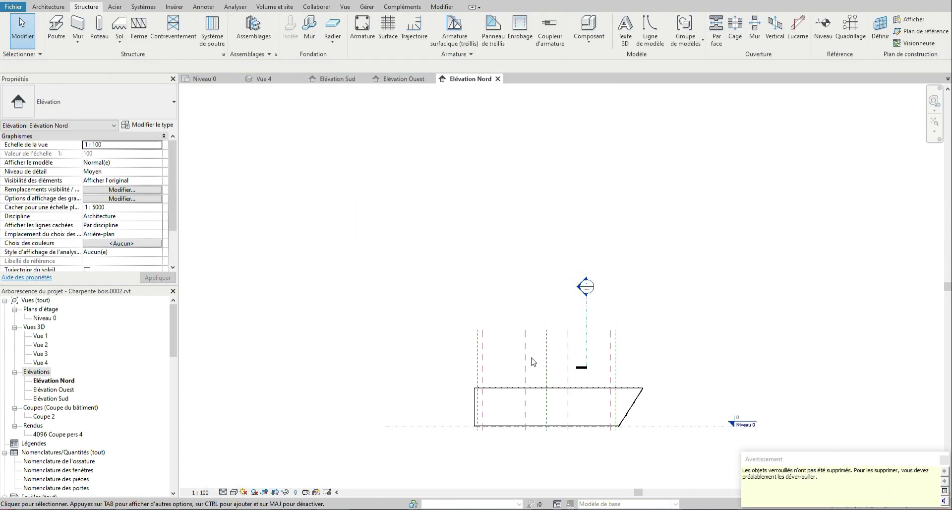
double_click(52, 389)
key(ctrl+z)
Delete the group of old reference planes above the roof in Elévation Ouest and examine the purlins against the gable.
drag(445, 219, 676, 374)
key(Delete)
scroll(578, 367, up, 5)
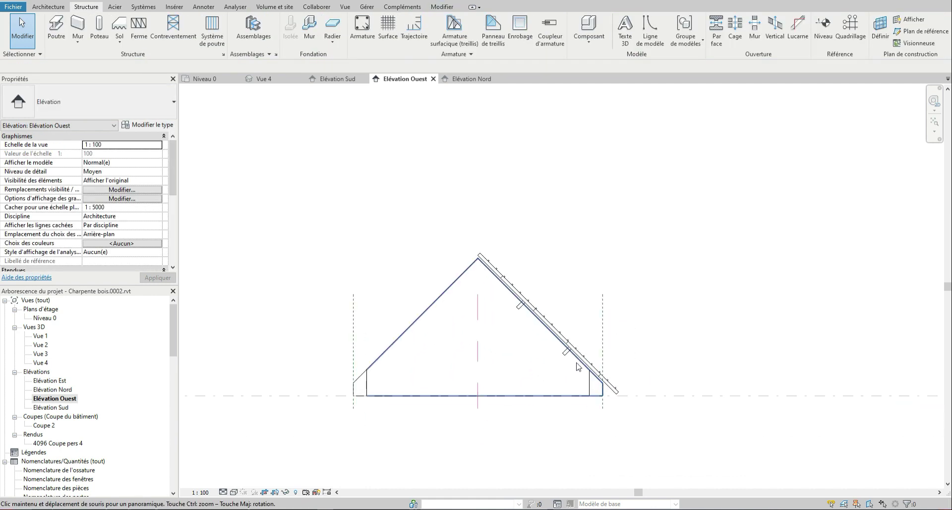
scroll(562, 287, up, 3)
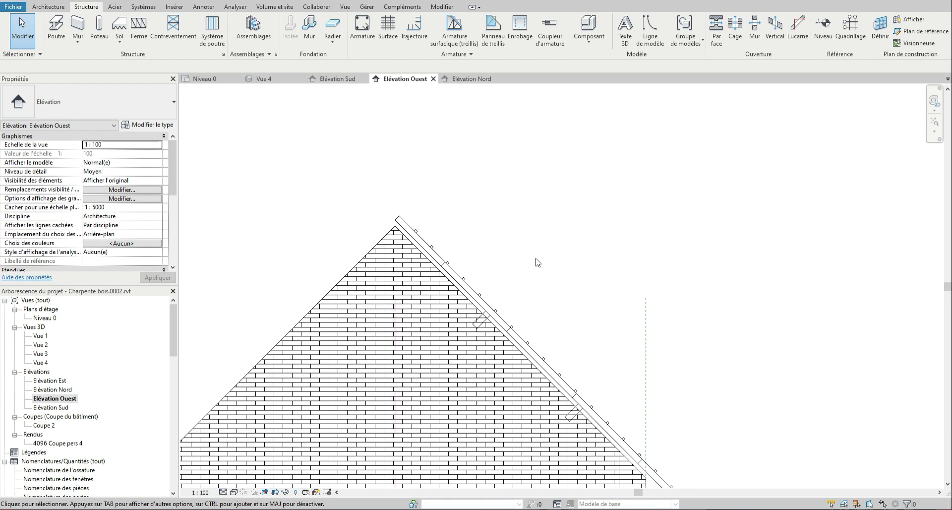
scroll(533, 267, down, 2)
scroll(561, 306, up, 3)
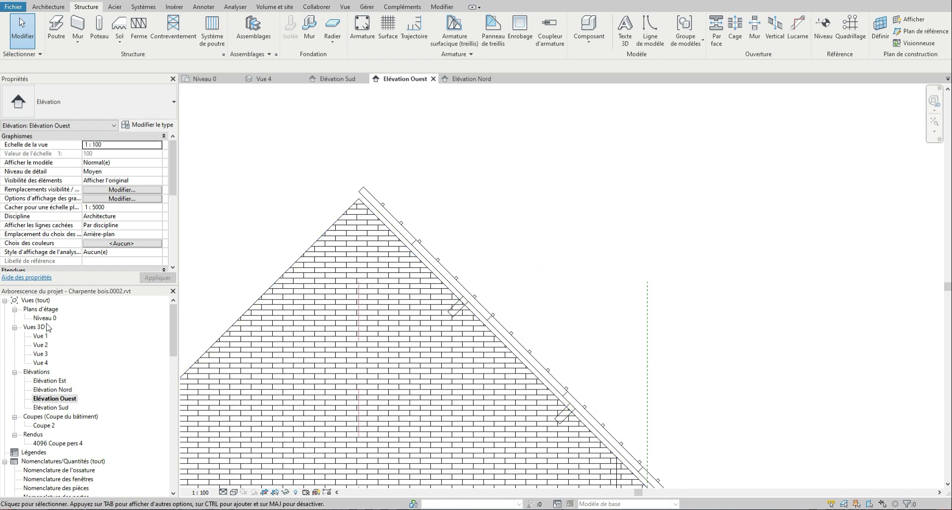
scroll(440, 382, down, 3)
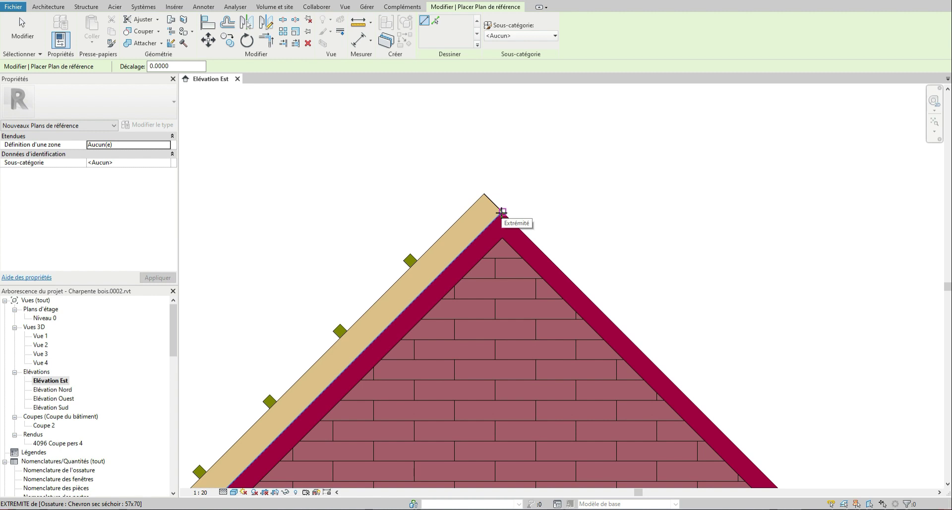
Draw a horizontal reference plane from the rafter's lower end corner at the roof apex and extend it across both sides of the ridge.
click(501, 212)
click(782, 212)
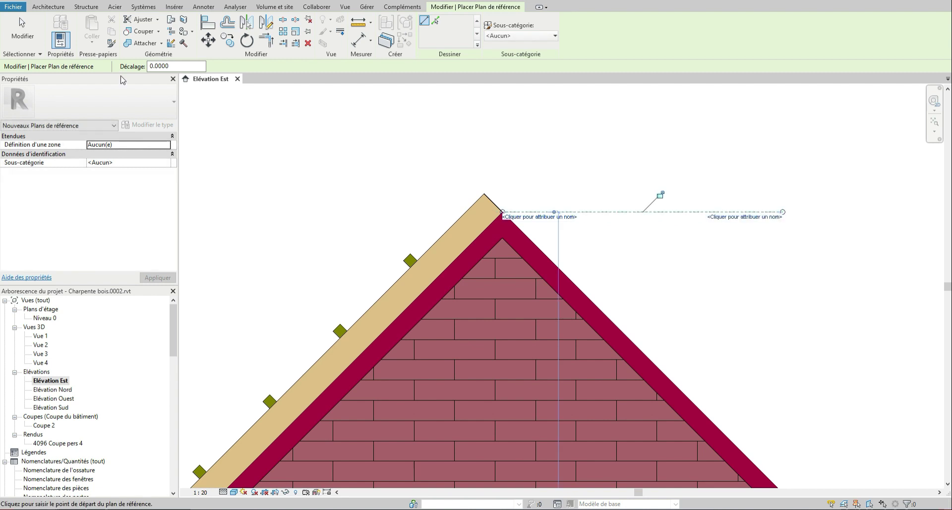
key(Escape)
key(Escape)
click(526, 214)
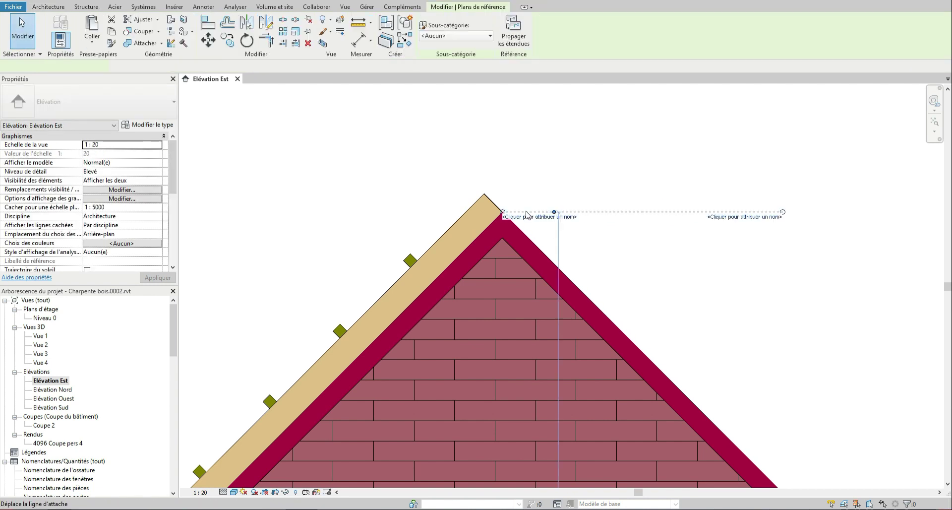
drag(502, 212, 243, 176)
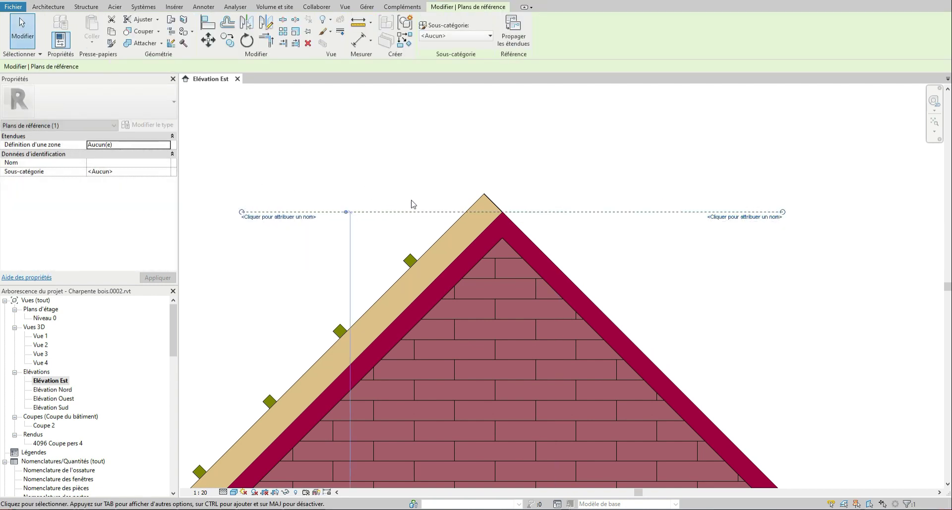
scroll(425, 203, down, 3)
click(367, 213)
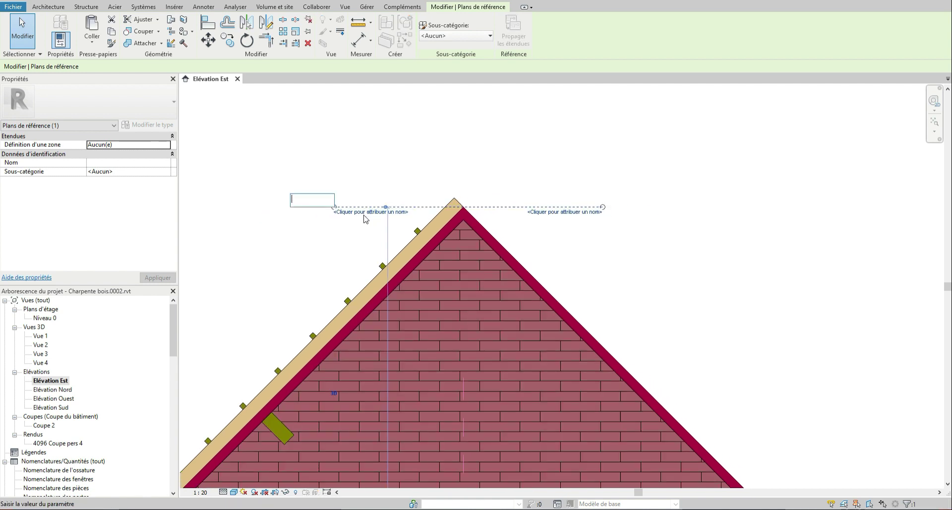
text(Faita)
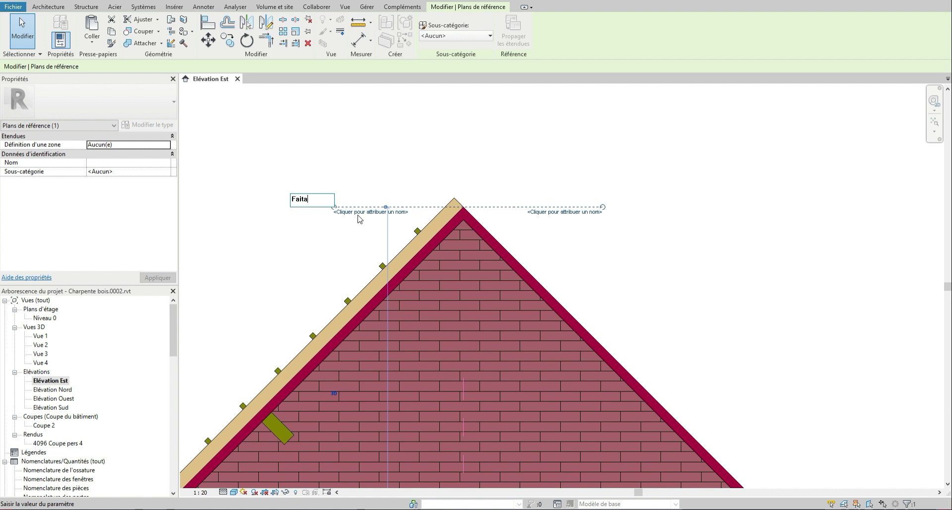
key(Return)
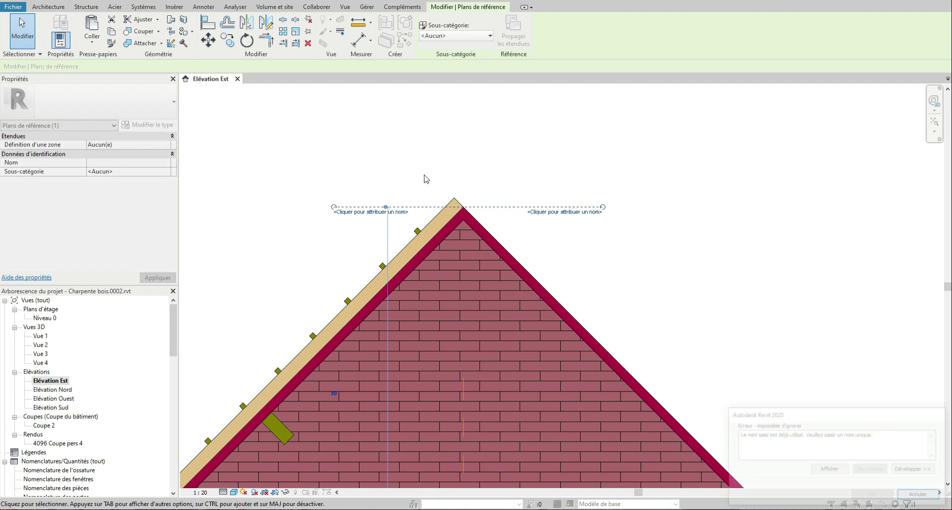
click(921, 496)
Name the horizontal reference plane at the ridge Faitiere.
click(354, 213)
click(352, 214)
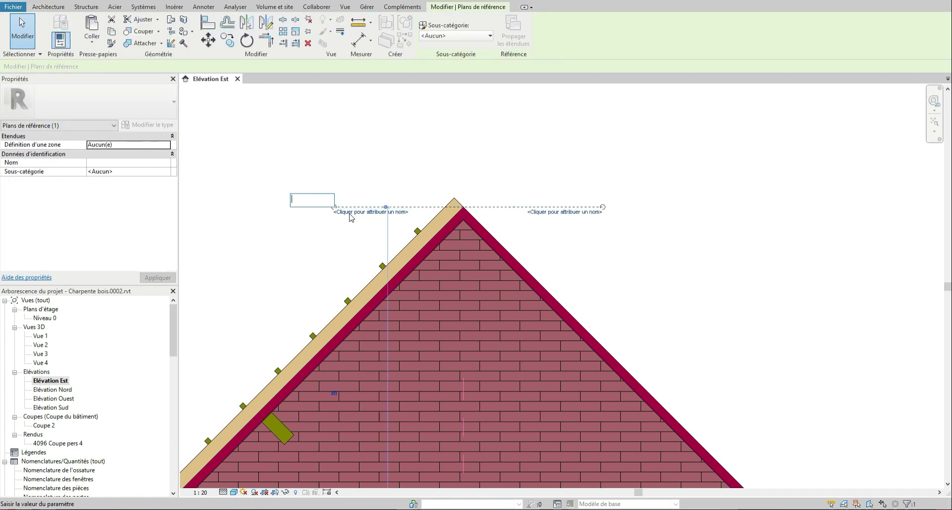
text(Faitiere)
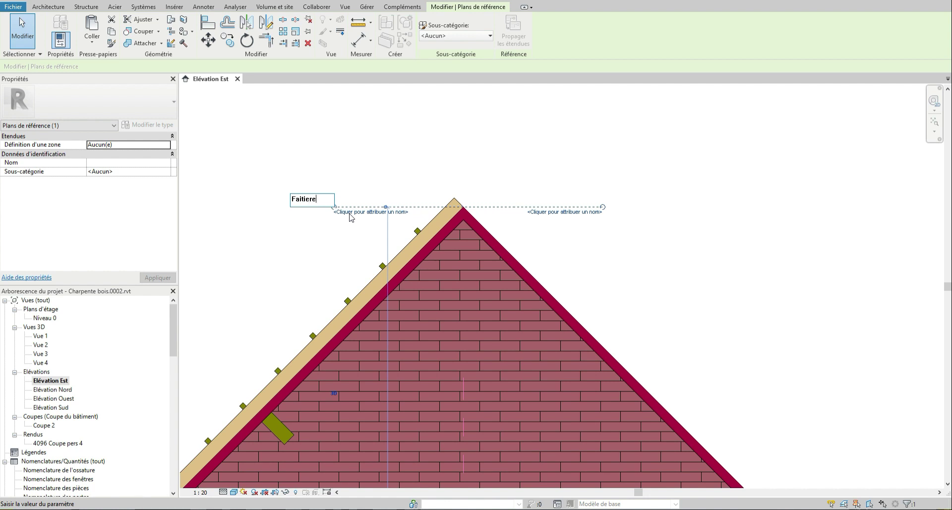
key(Return)
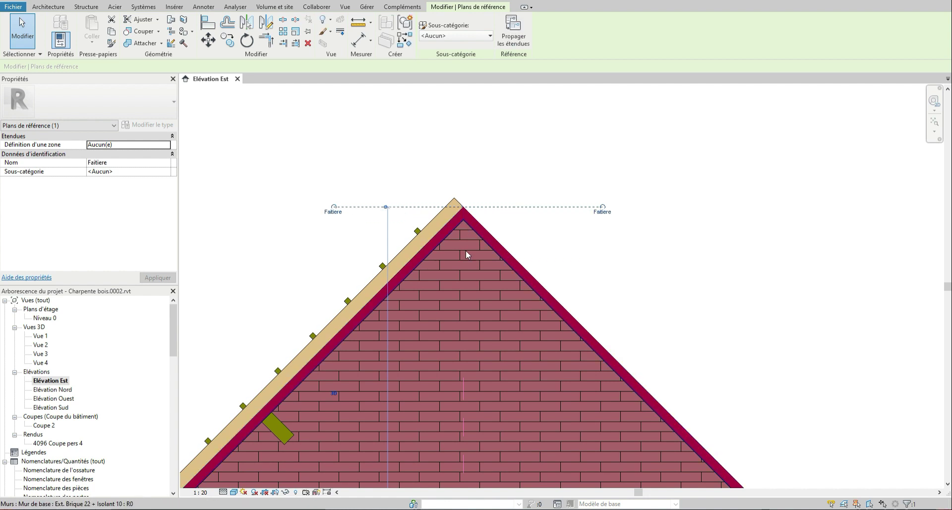
Extend the upper end of the vertical Faitage reference plane above the roof apex and select the horizontal Faitiere plane.
scroll(434, 292, down, 3)
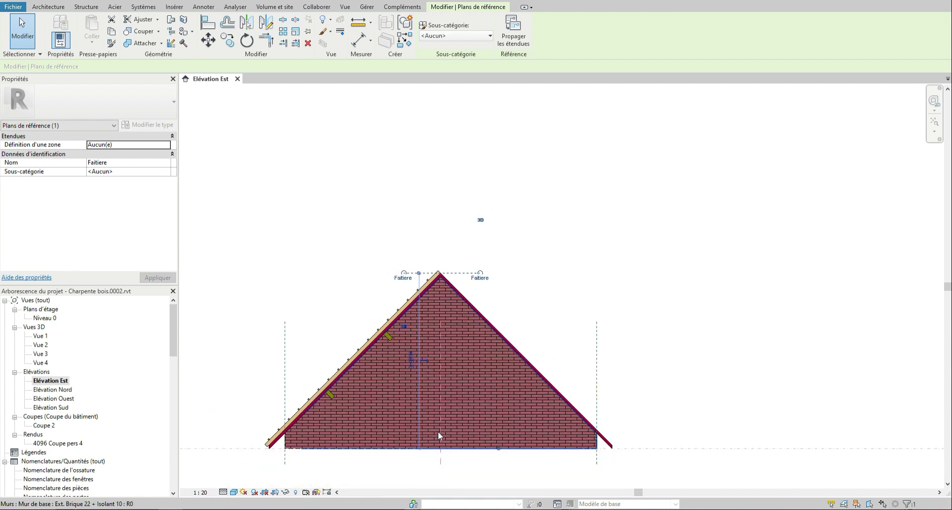
click(440, 462)
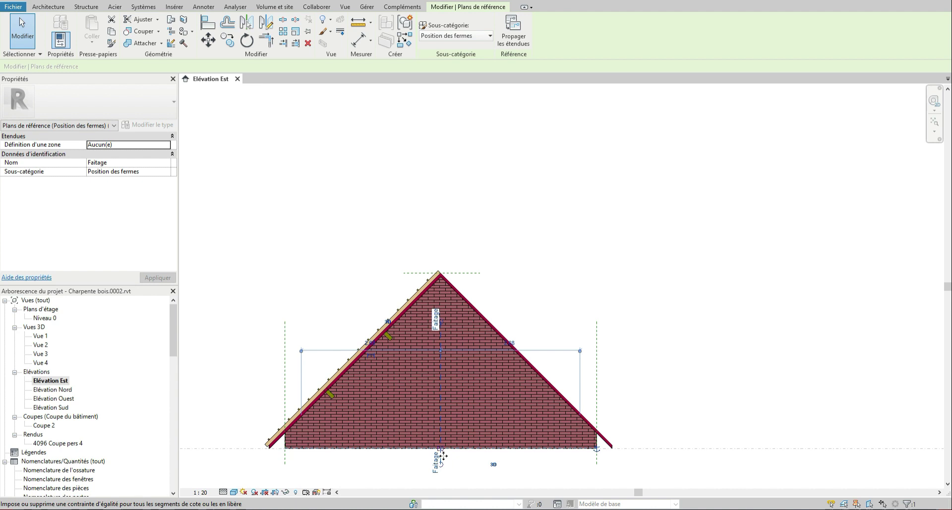
scroll(442, 315, up, 4)
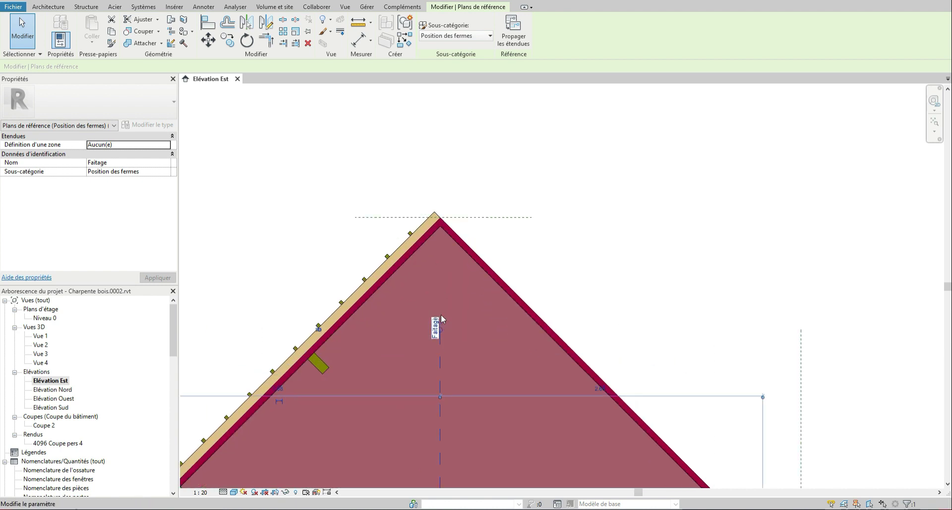
drag(441, 333, 432, 138)
click(552, 182)
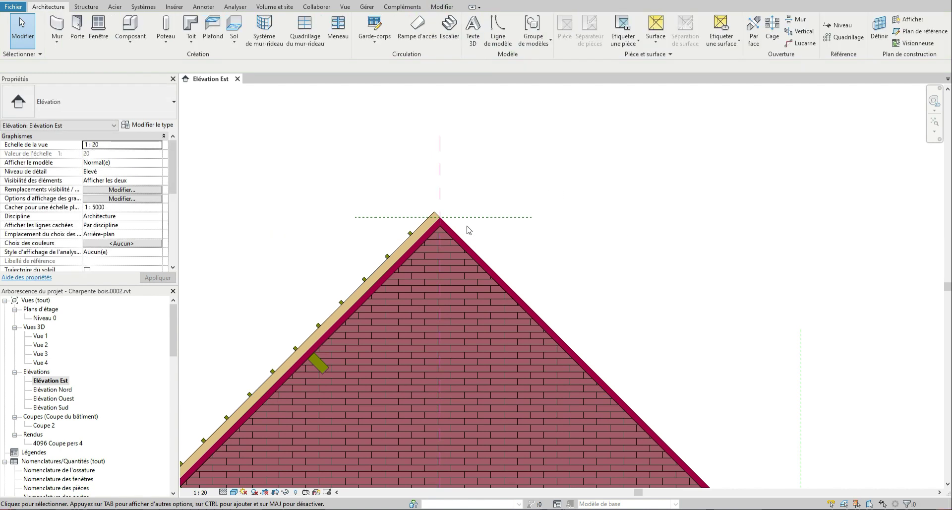
click(464, 218)
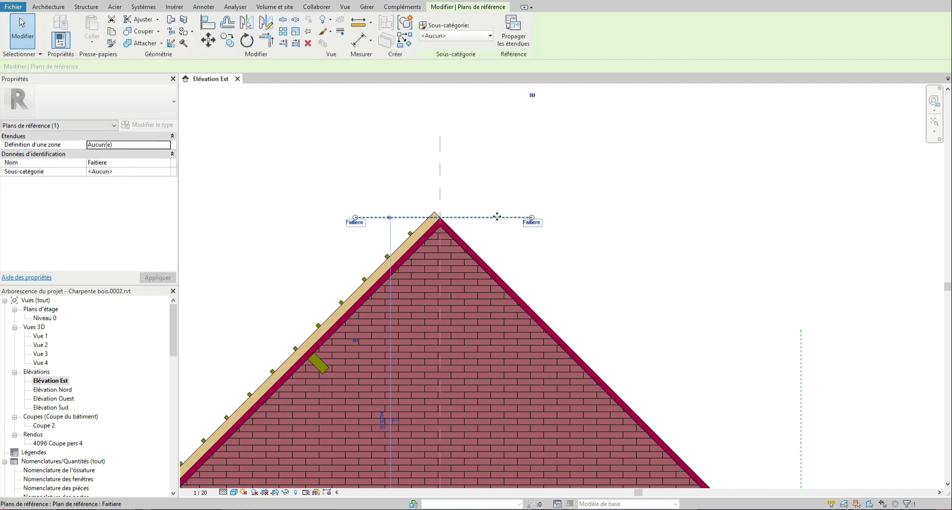
scroll(493, 214, down, 2)
middle_drag(495, 212, 482, 172)
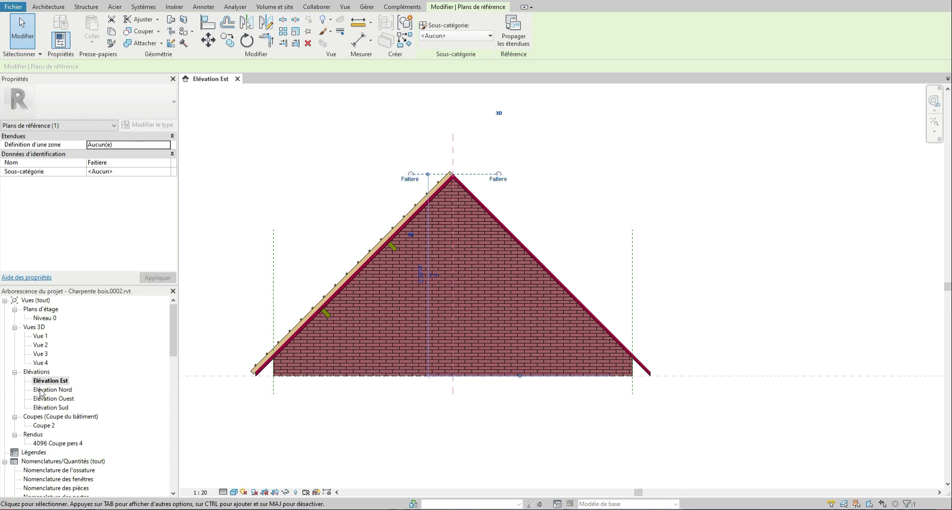
Open the 3D view Vue 4 and switch it from perspective to orthographic projection, facing the rafter-covered slope.
double_click(41, 362)
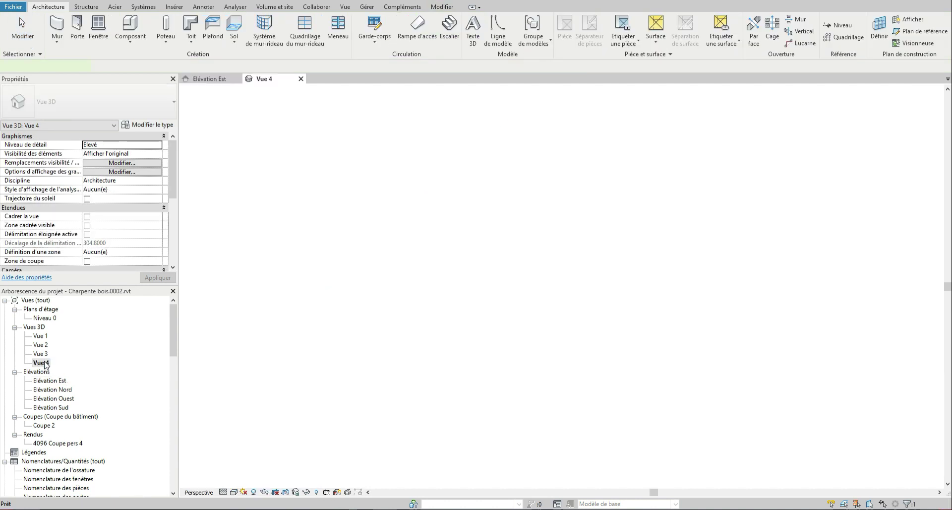
right_click(920, 124)
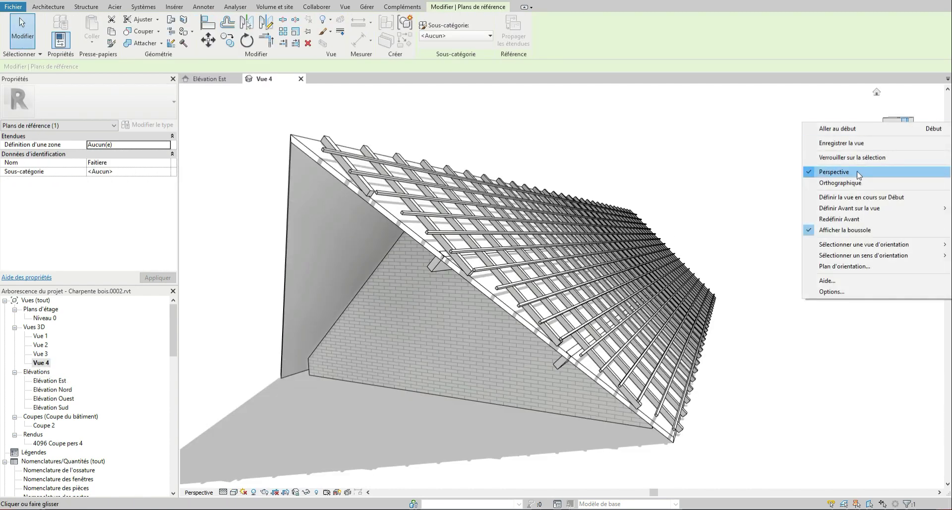
click(831, 184)
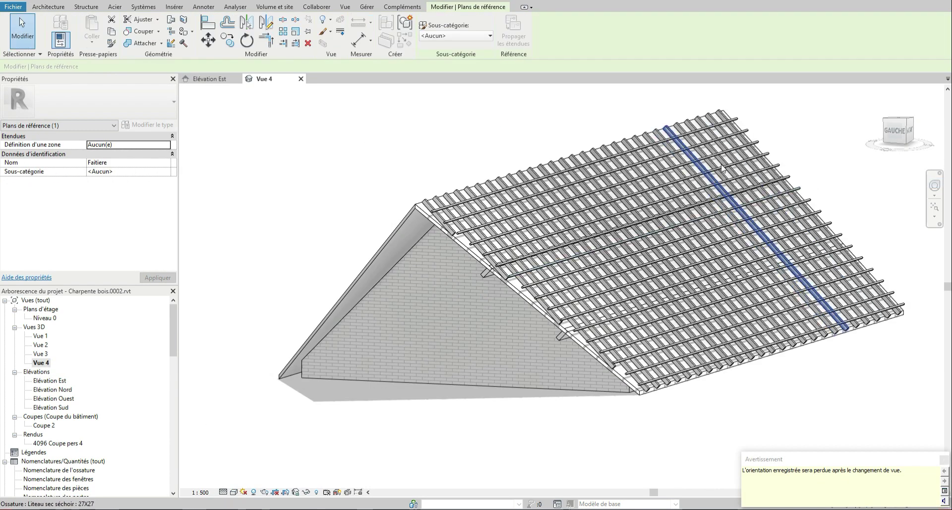
shift+middle_drag(725, 167, 711, 197)
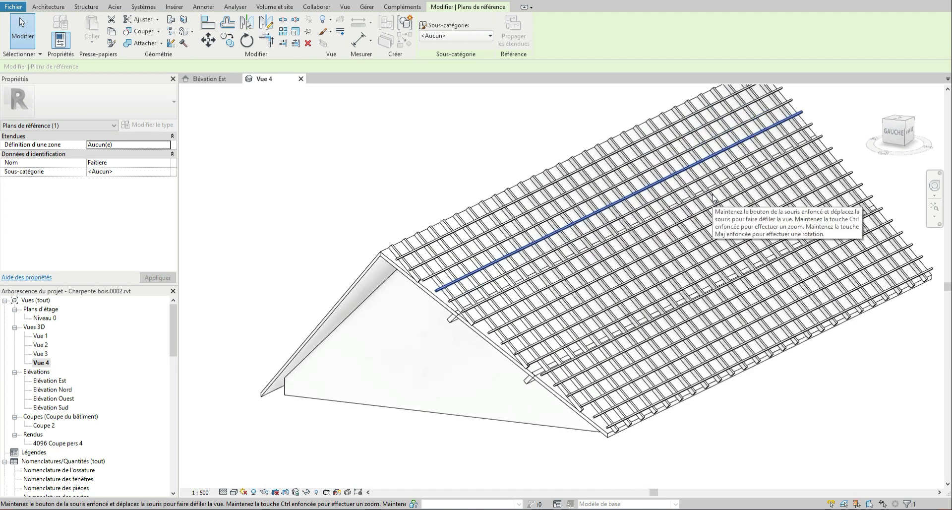
Place a Madrier 75x225 Faitiere beam along the roof's ridge by picking the existing roof edge.
click(86, 6)
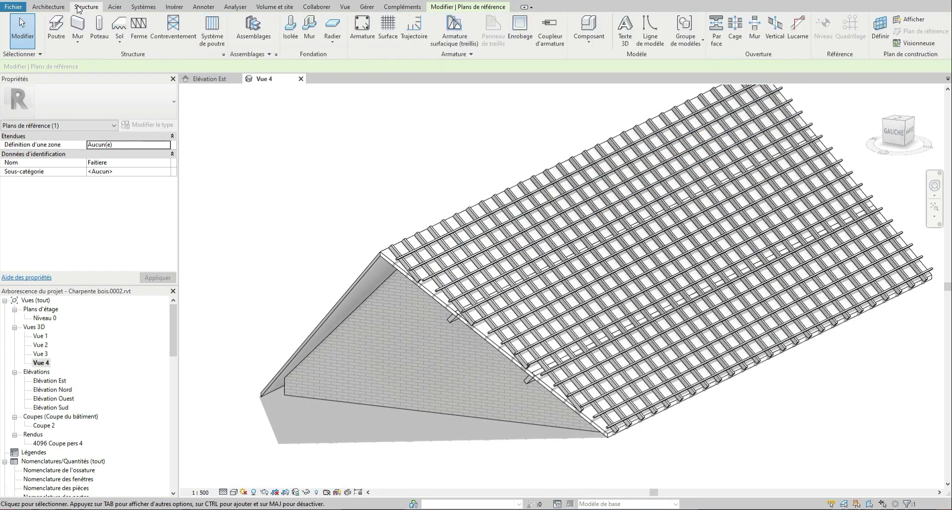
click(58, 28)
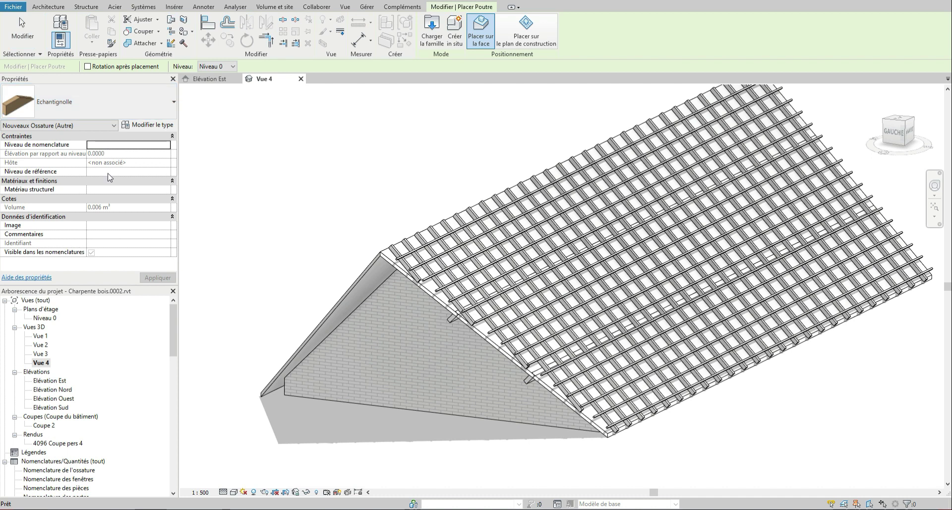
click(119, 113)
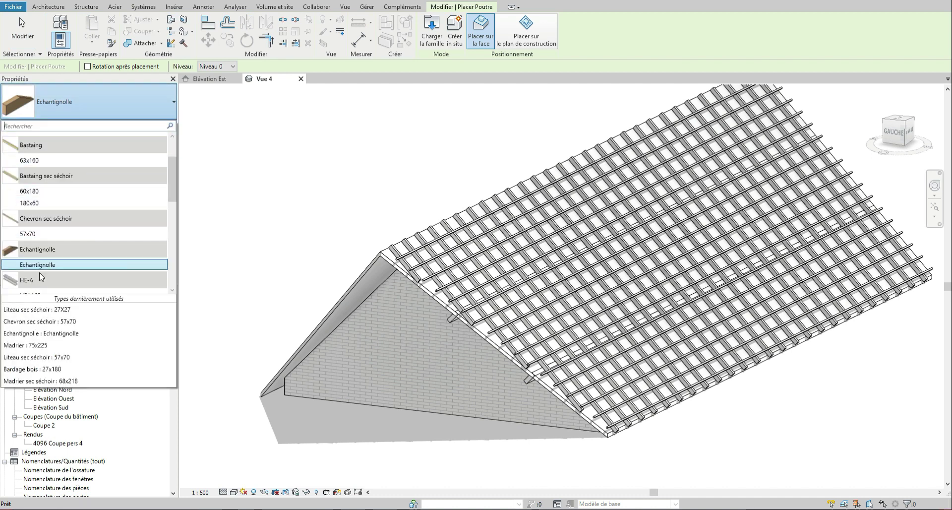
scroll(53, 241, down, 1)
scroll(51, 240, down, 2)
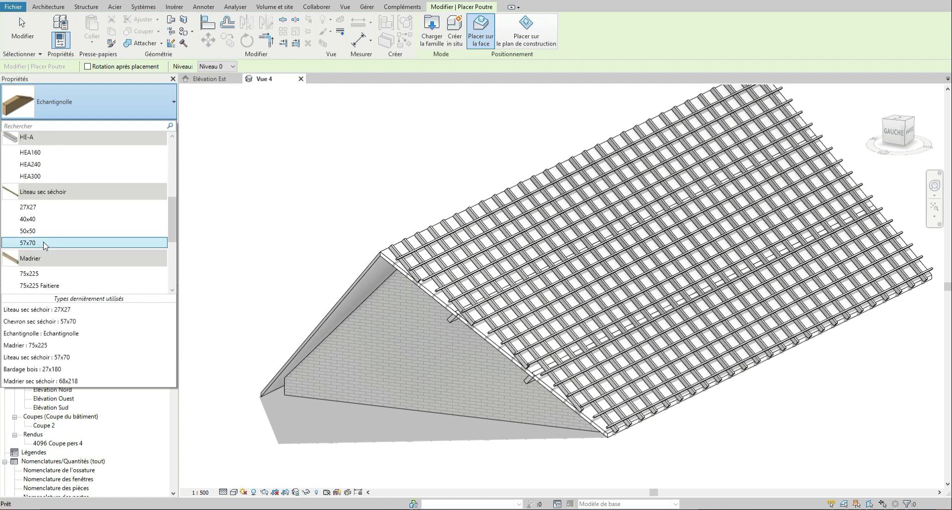
scroll(44, 233, down, 1)
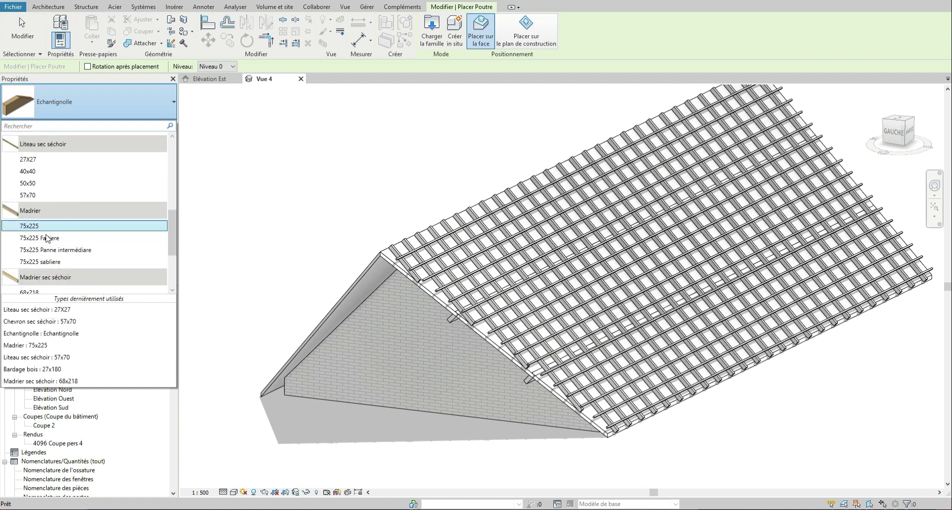
click(53, 239)
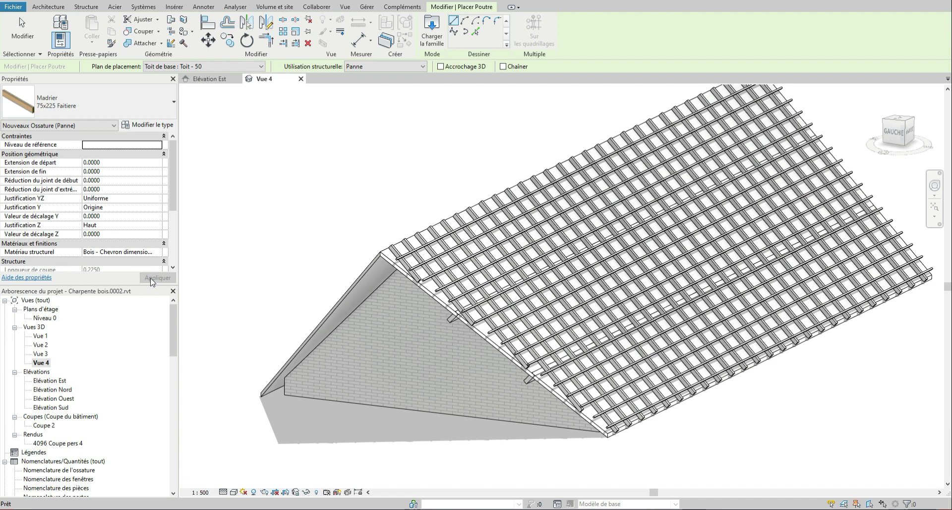
click(476, 32)
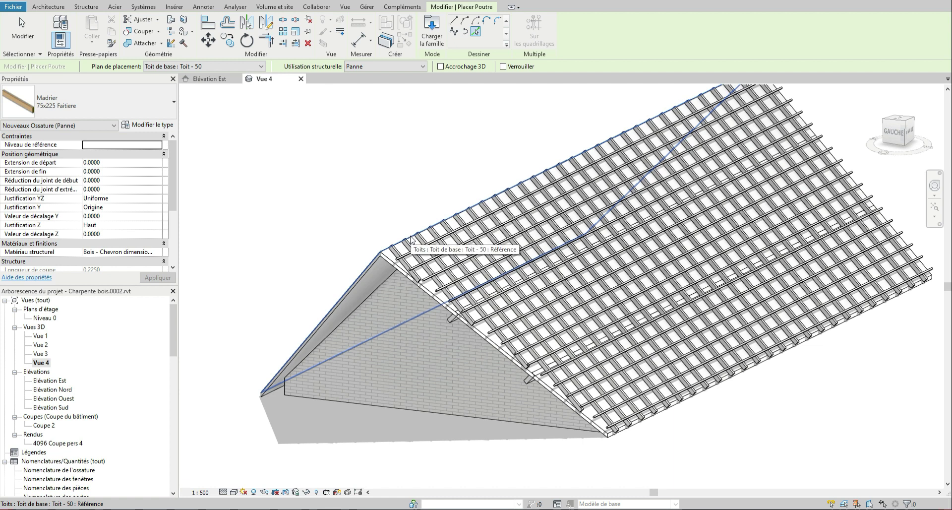
click(427, 238)
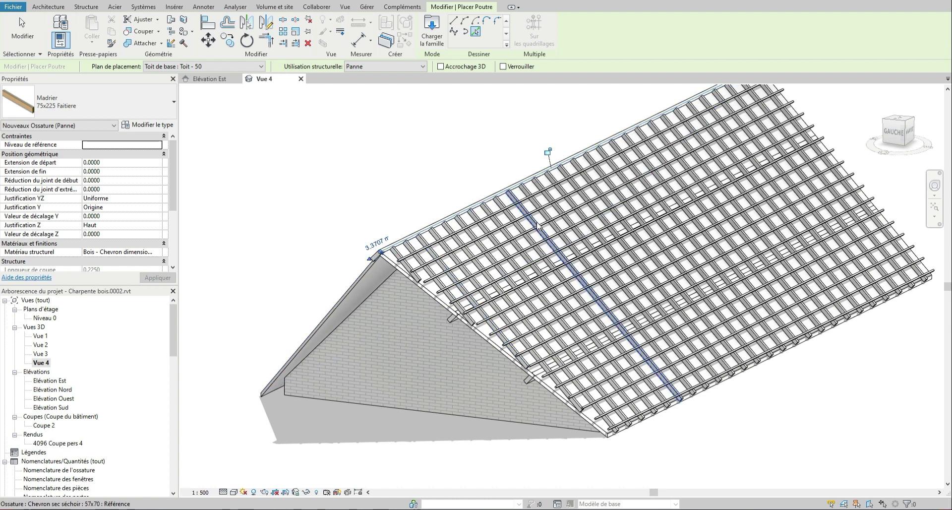
Examine the new ridge beam's end at the roof apex from the Gauche side and in Elévation Est.
click(891, 134)
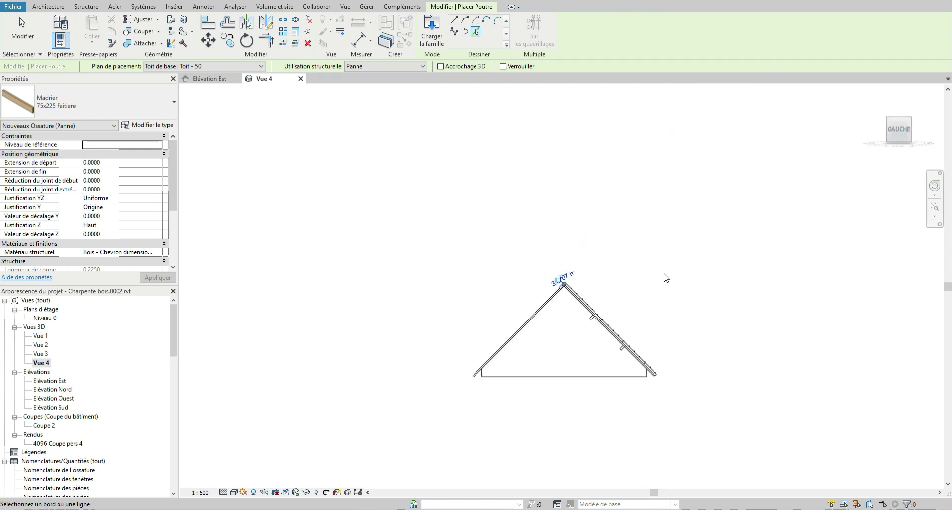
scroll(554, 284, up, 4)
scroll(555, 283, up, 2)
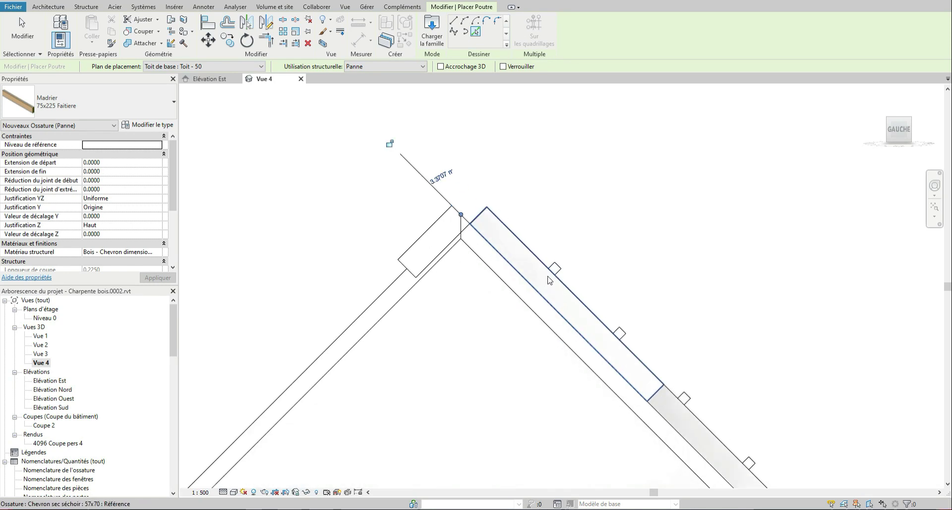
double_click(64, 382)
scroll(457, 165, up, 5)
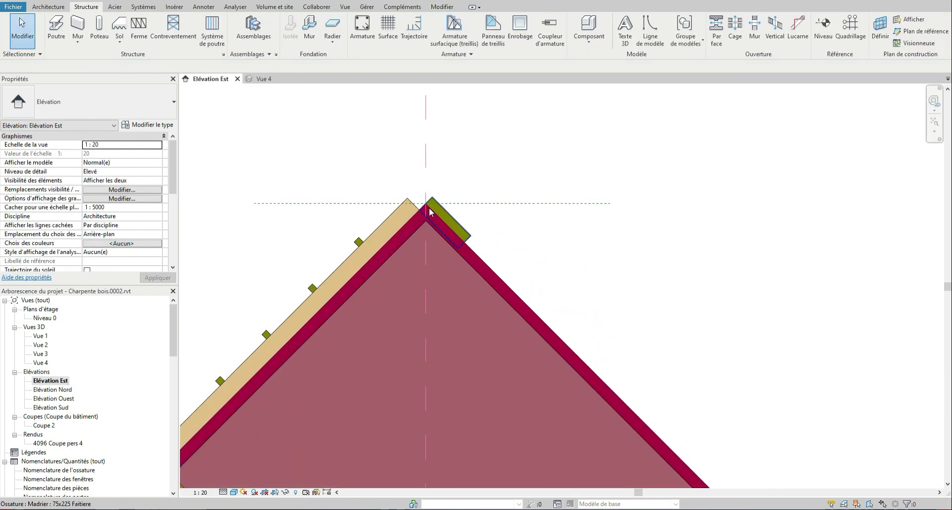
scroll(429, 207, up, 2)
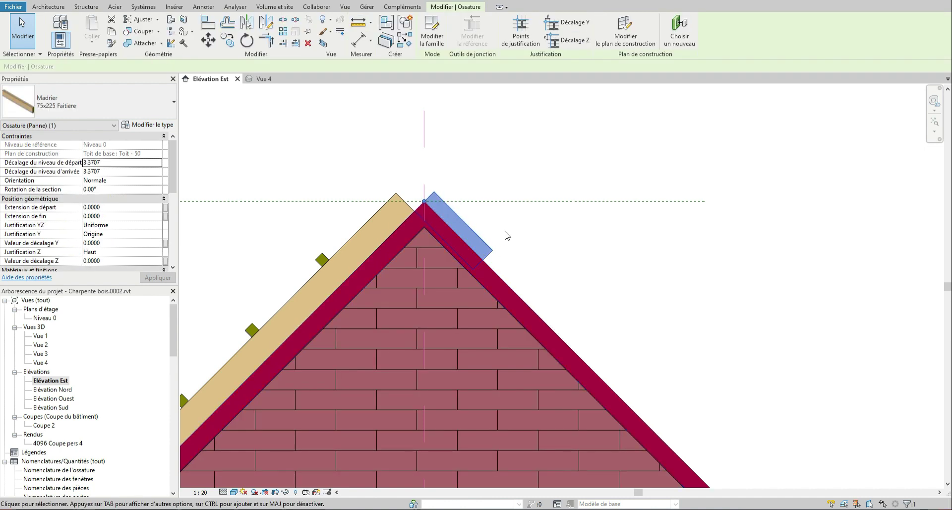
click(625, 35)
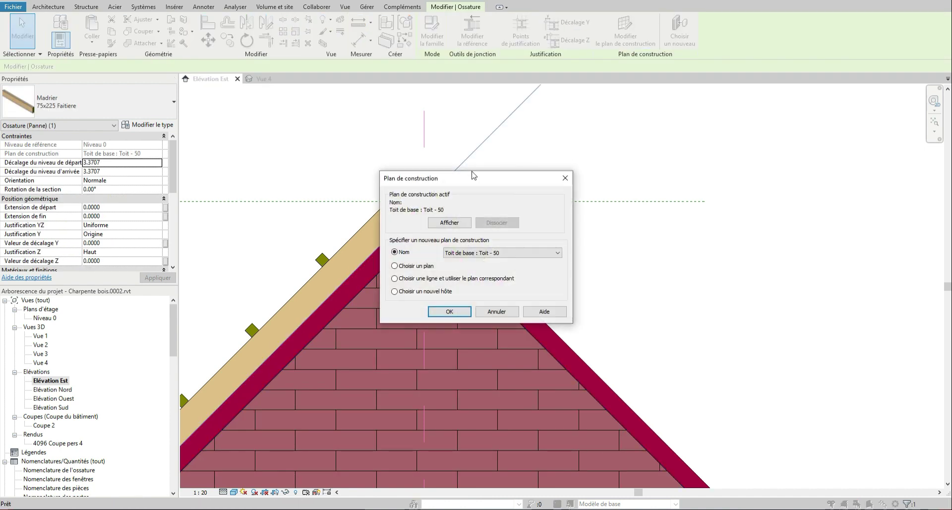
click(419, 266)
click(451, 311)
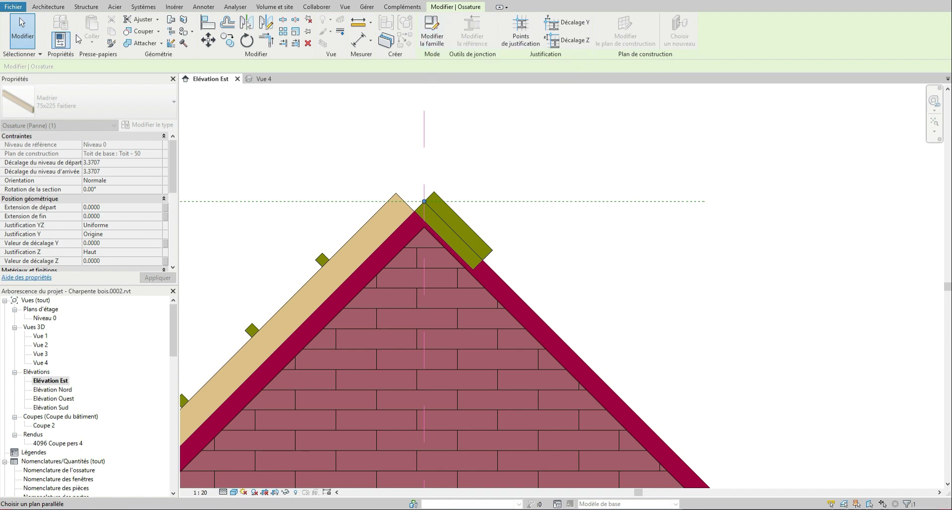
click(22, 30)
click(461, 222)
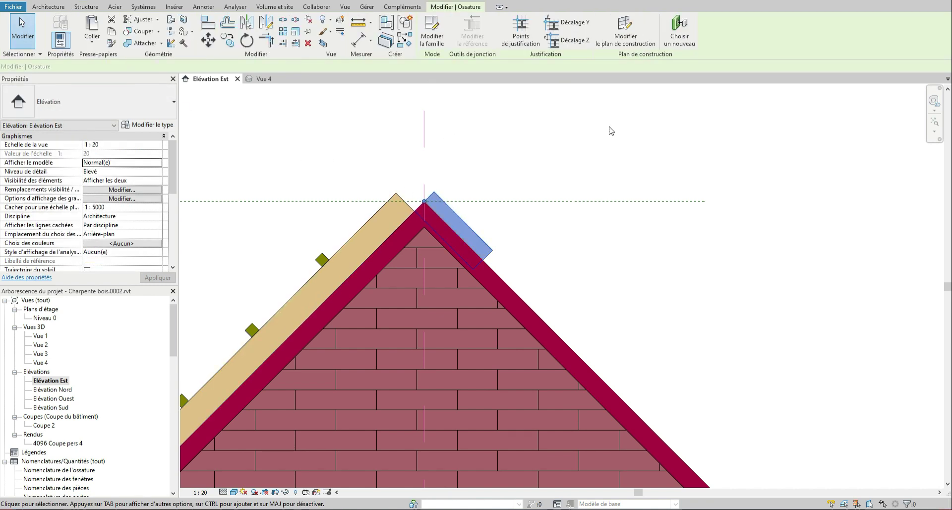
click(669, 45)
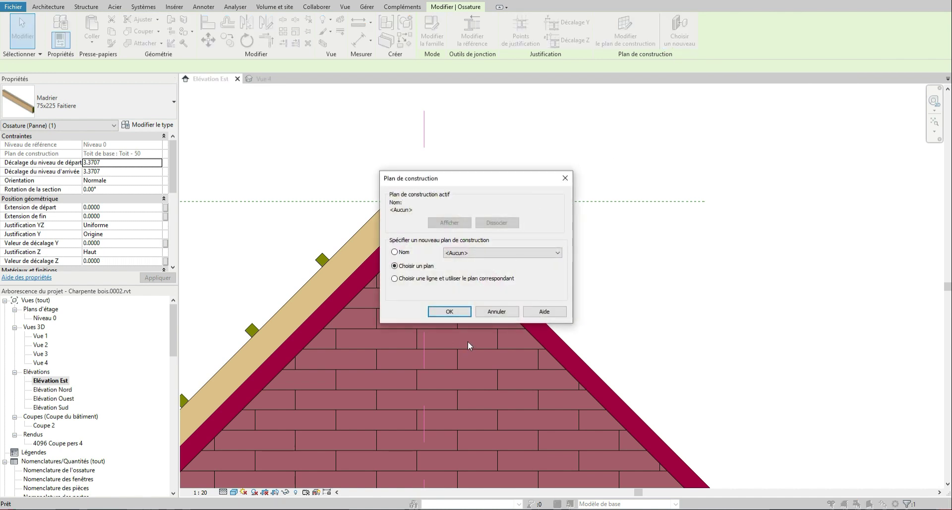
click(480, 311)
click(458, 217)
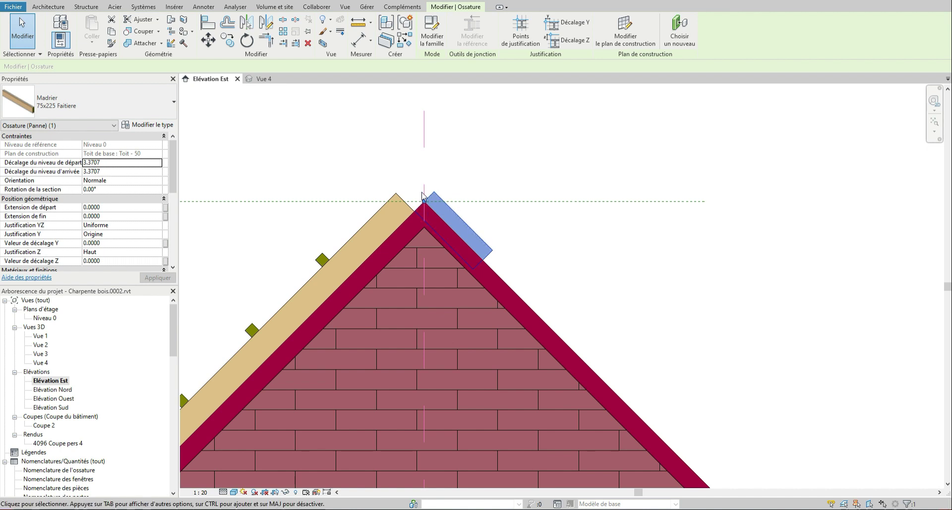
Set the ridge beam's section rotation to -45° so that it stands upright at the roof apex.
click(99, 189)
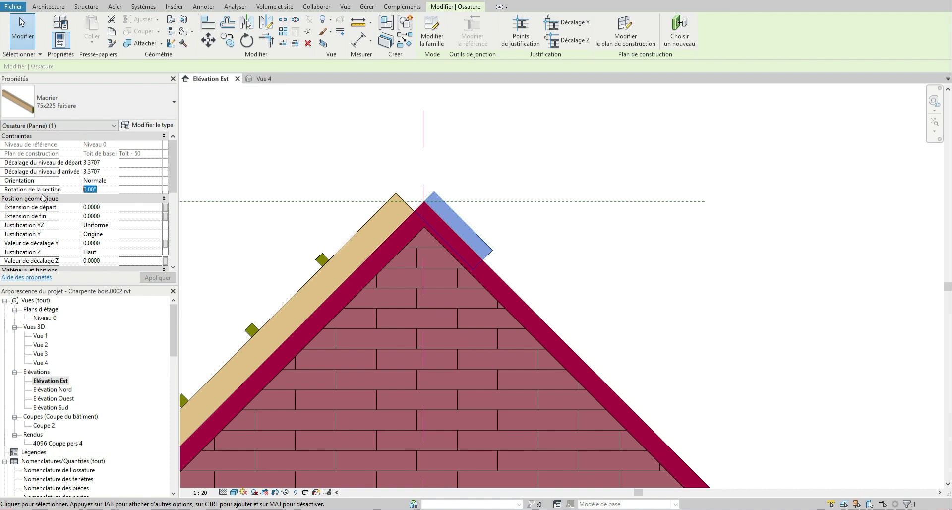
key(Return)
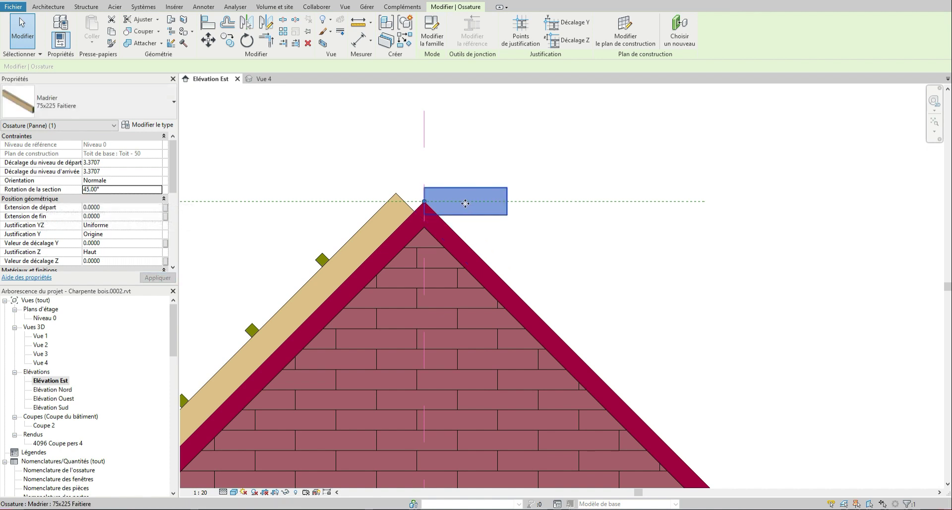
click(84, 188)
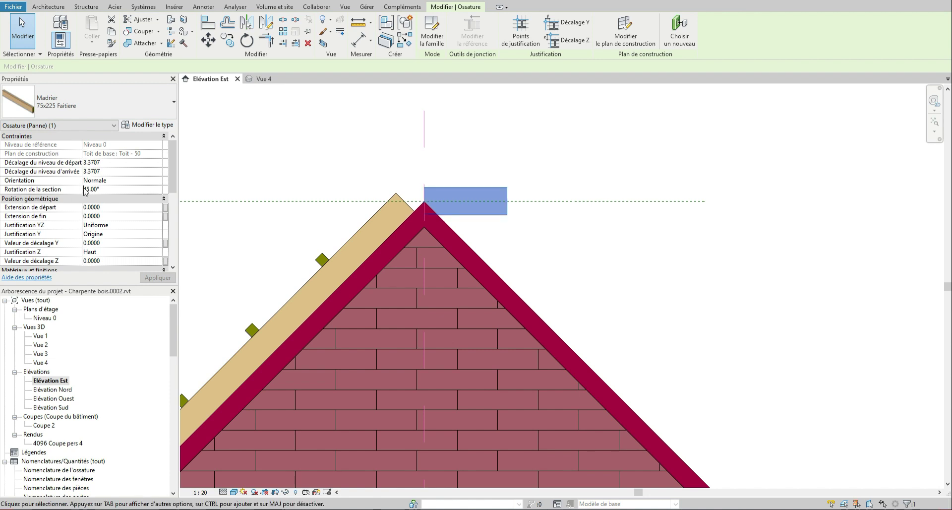
click(84, 188)
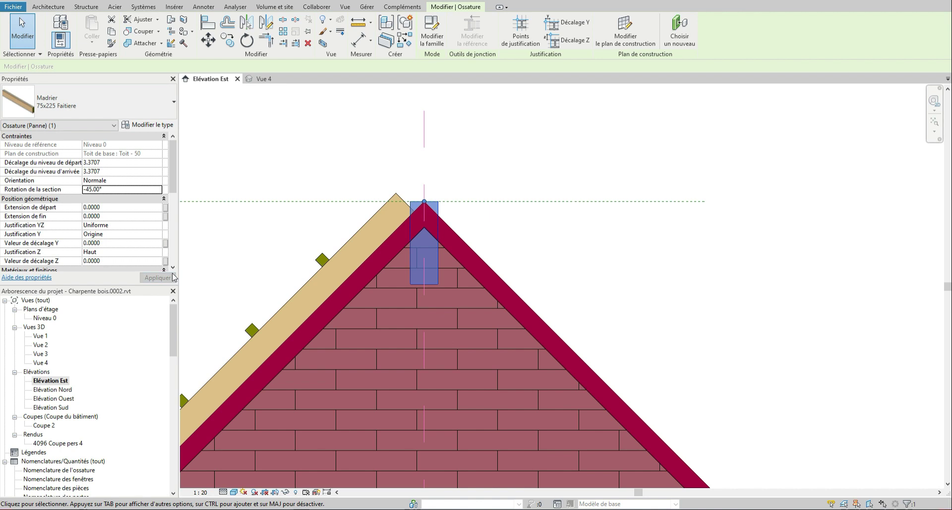
Measure the vertical distance from the ridge beam's upper corner down to the roof's top surface.
scroll(174, 183, down, 3)
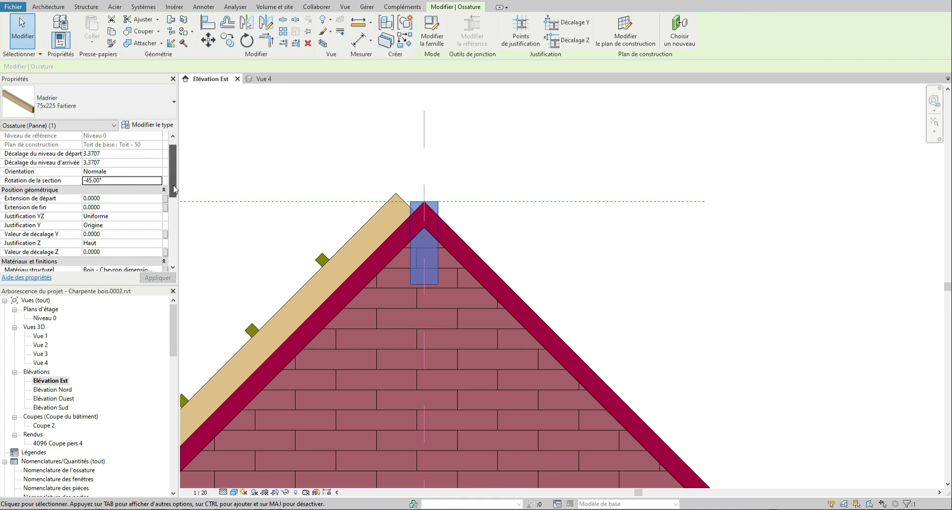
scroll(440, 234, up, 4)
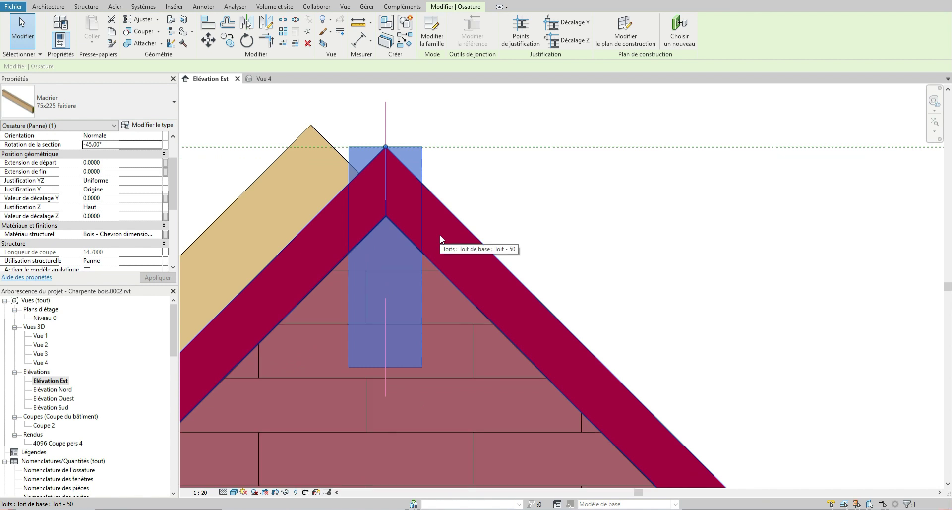
scroll(437, 213, down, 2)
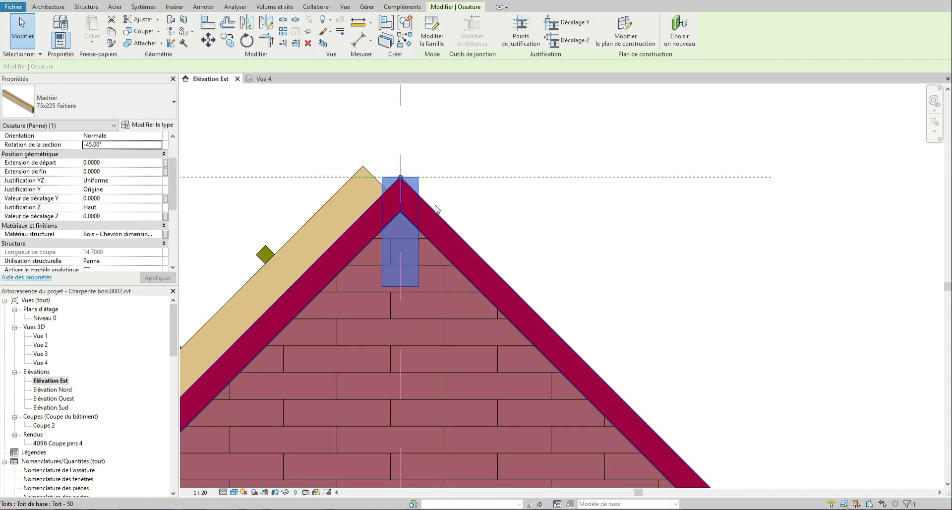
key(b)
key(m)
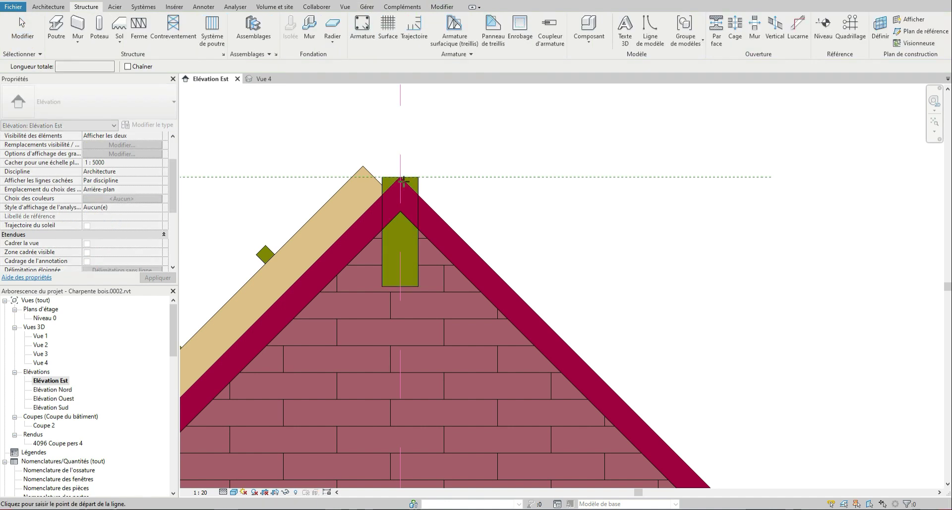
scroll(402, 181, up, 2)
click(358, 166)
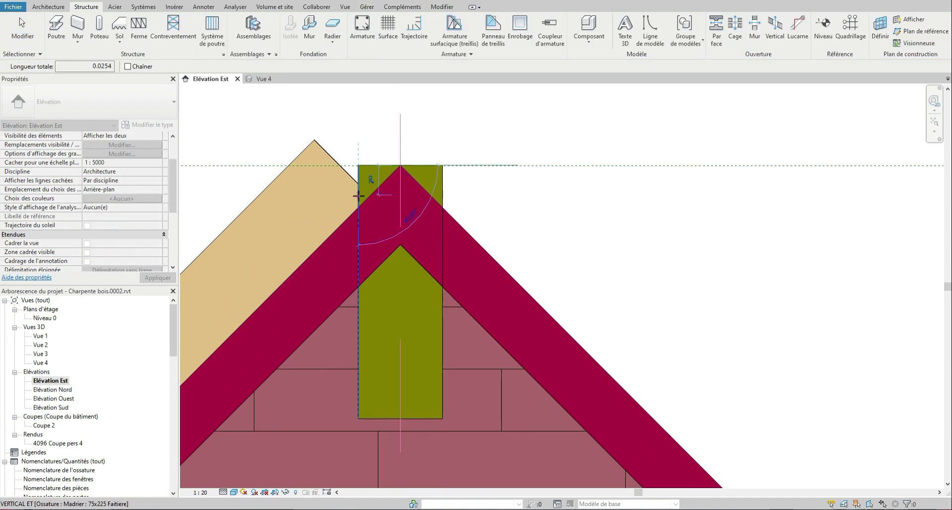
click(356, 208)
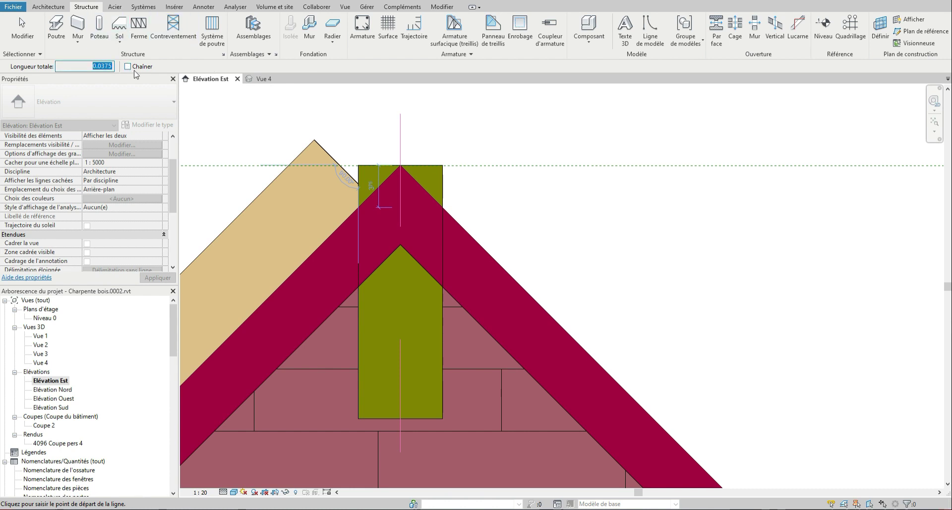
click(23, 27)
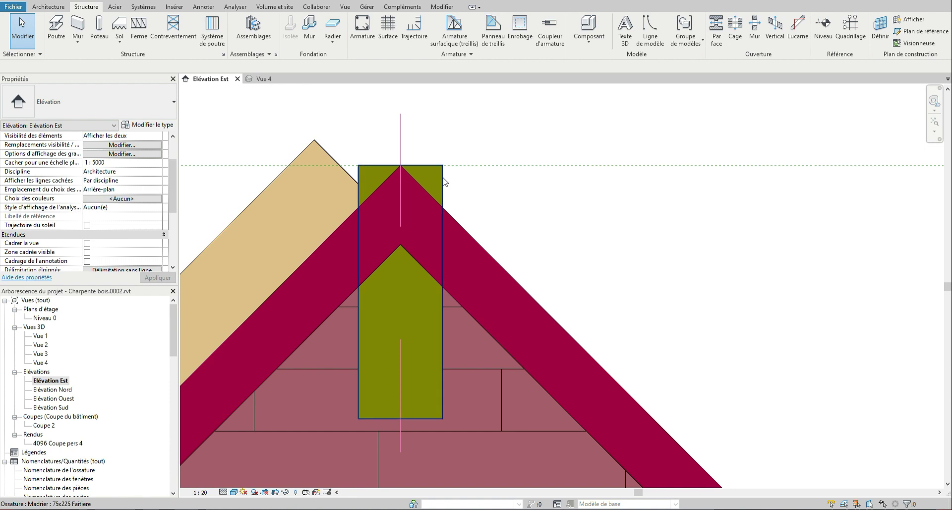
Lower the Madrier 75x225 Faitiere ridge beam by setting its Z offset value to -0.0375.
click(356, 227)
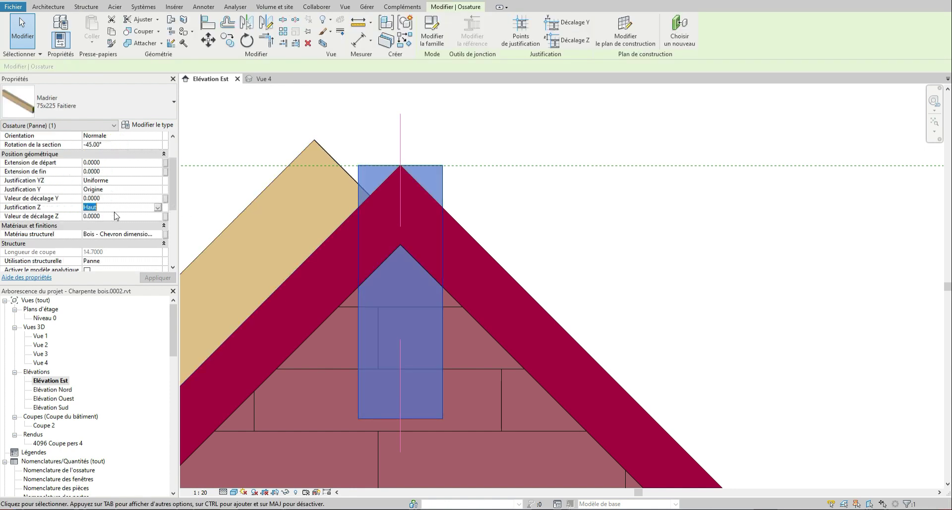
click(113, 217)
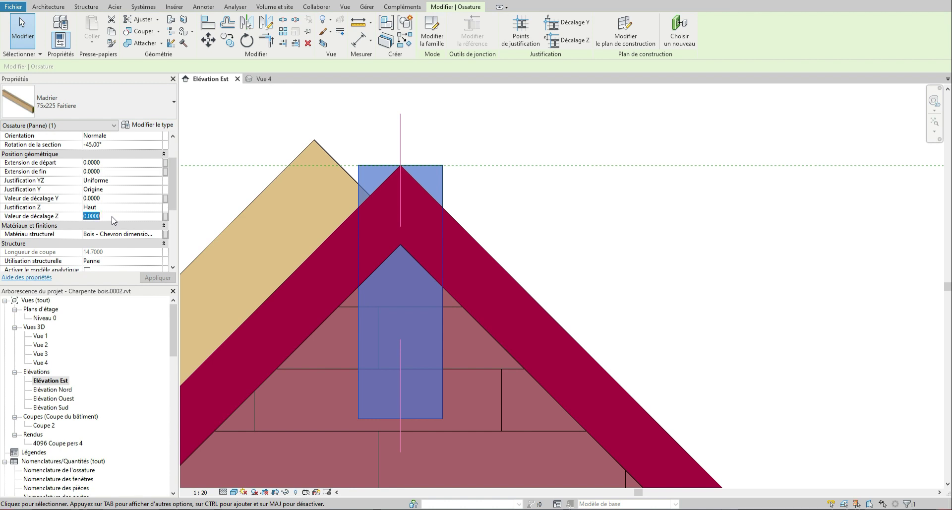
text(0.0375)
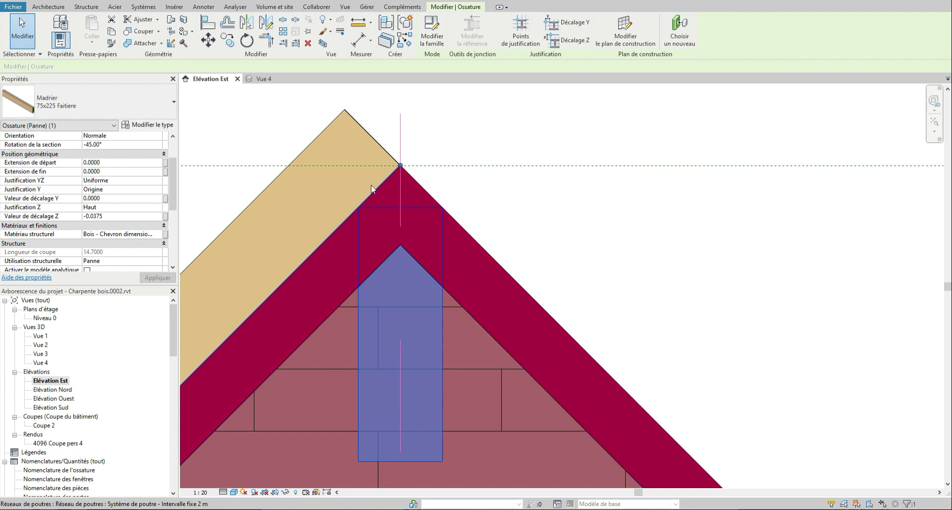
scroll(394, 218, down, 8)
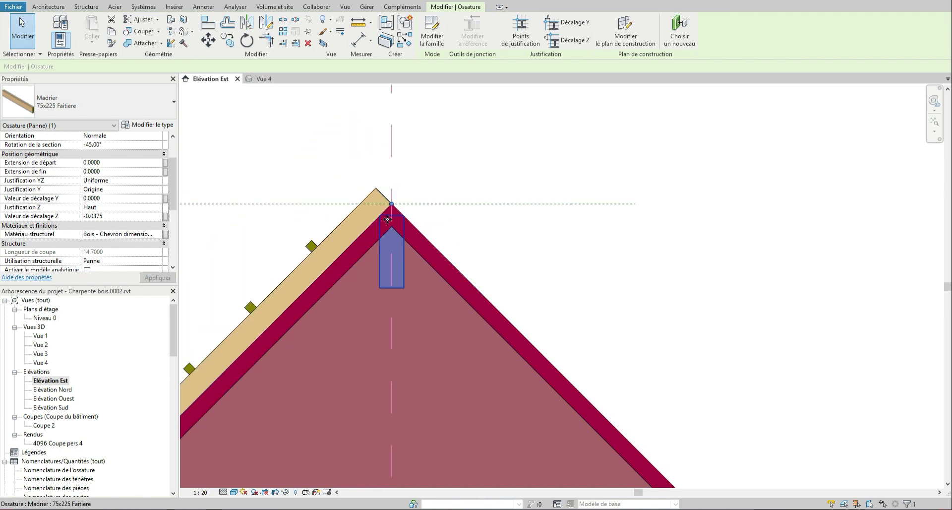
key(Escape)
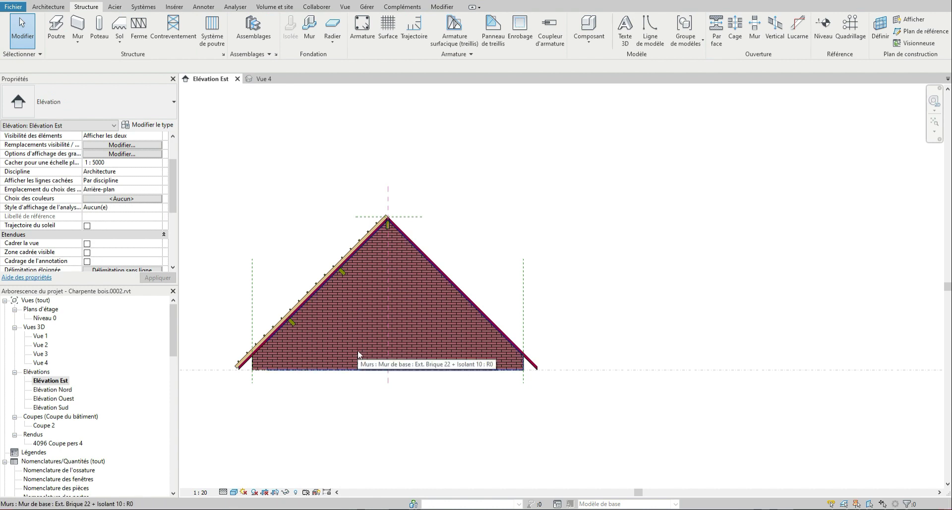
Draw a short horizontal reference plane from where the roof's top surface crosses the outer wall line at the rafter-side eave.
scroll(254, 370, up, 5)
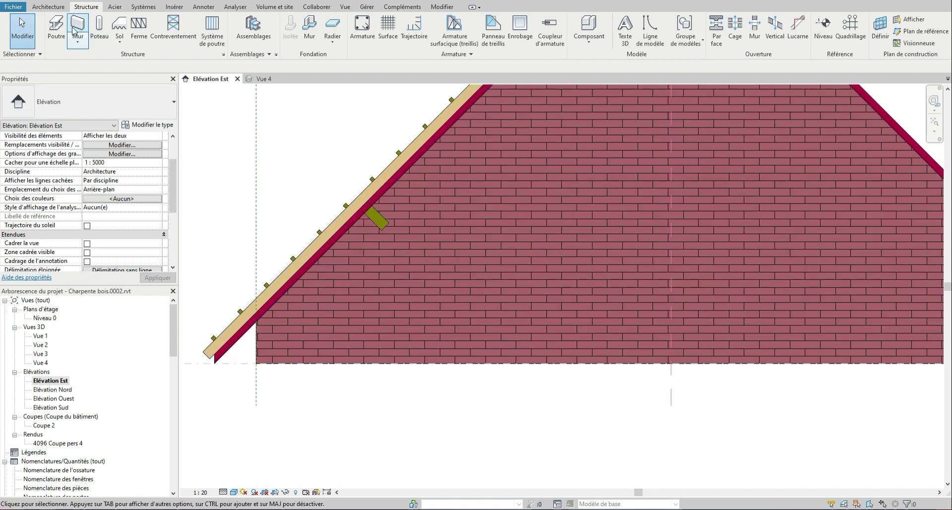
scroll(690, 222, down, 2)
scroll(433, 284, up, 3)
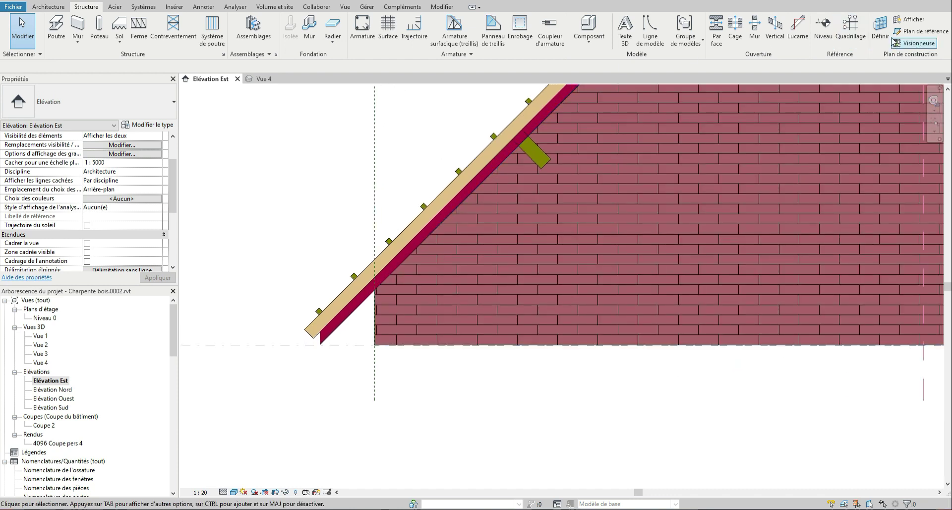
click(920, 31)
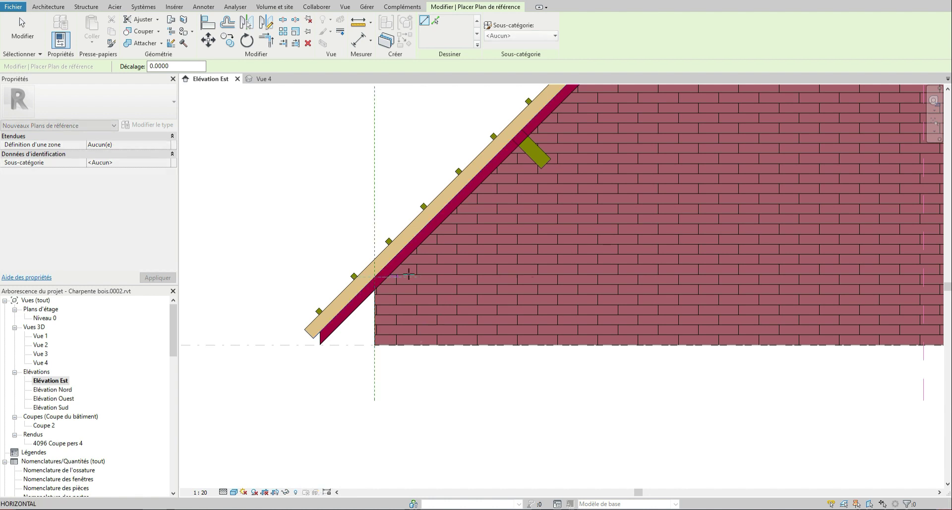
click(438, 277)
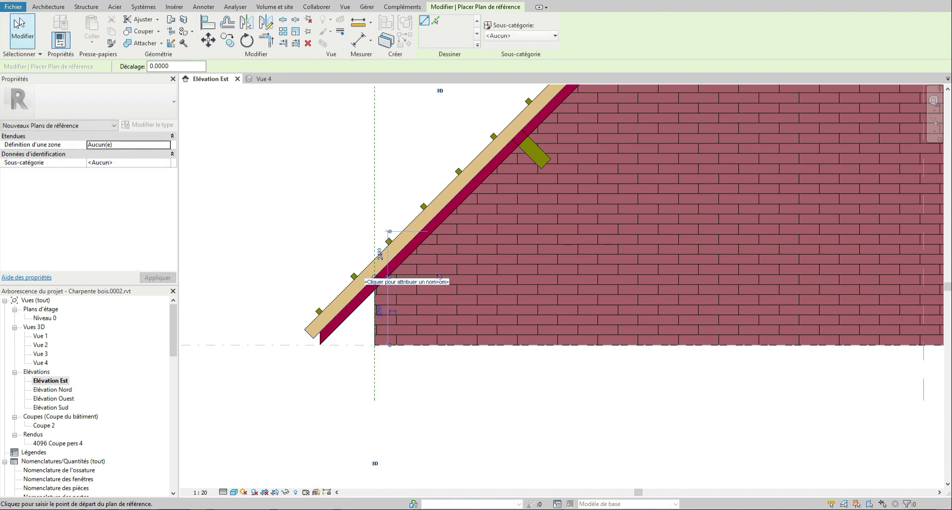
click(20, 25)
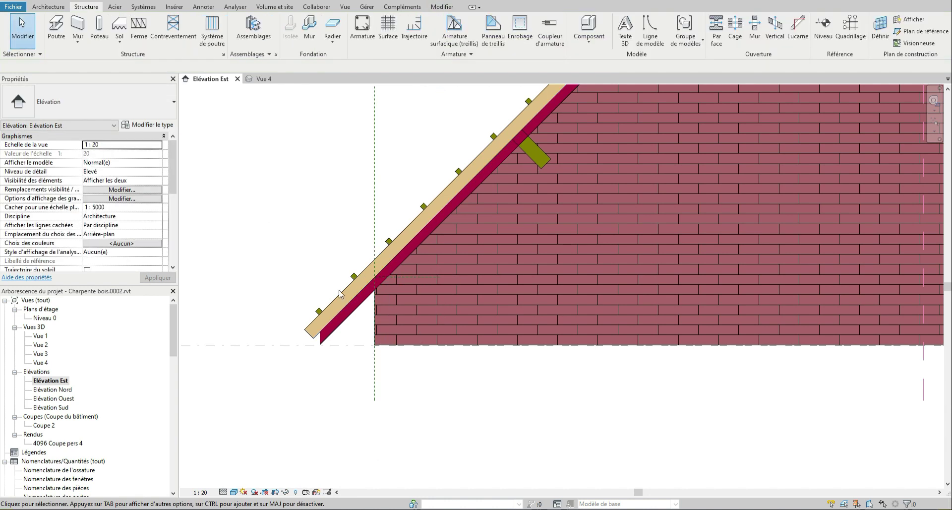
Extend the new horizontal reference plane outward beyond the rafters and name it Sabliere.
click(407, 276)
drag(377, 279, 300, 276)
click(312, 233)
click(307, 277)
click(308, 282)
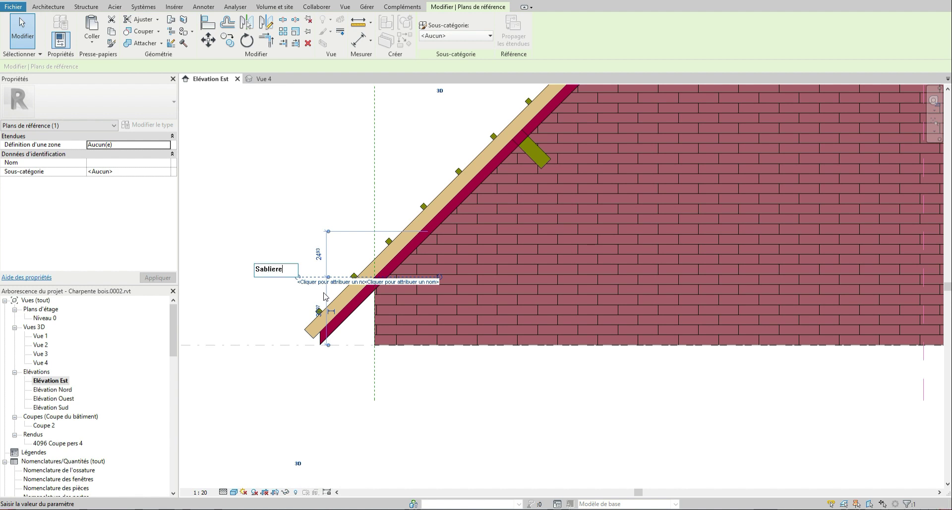
key(Return)
click(304, 227)
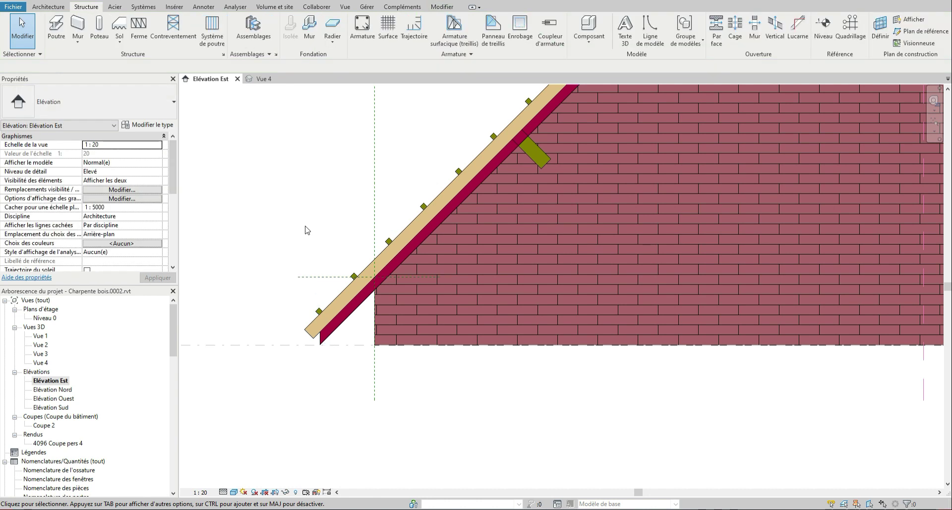
Stretch the Sabliere reference plane across the whole gable until it passes the opposite eave.
scroll(386, 269, down, 5)
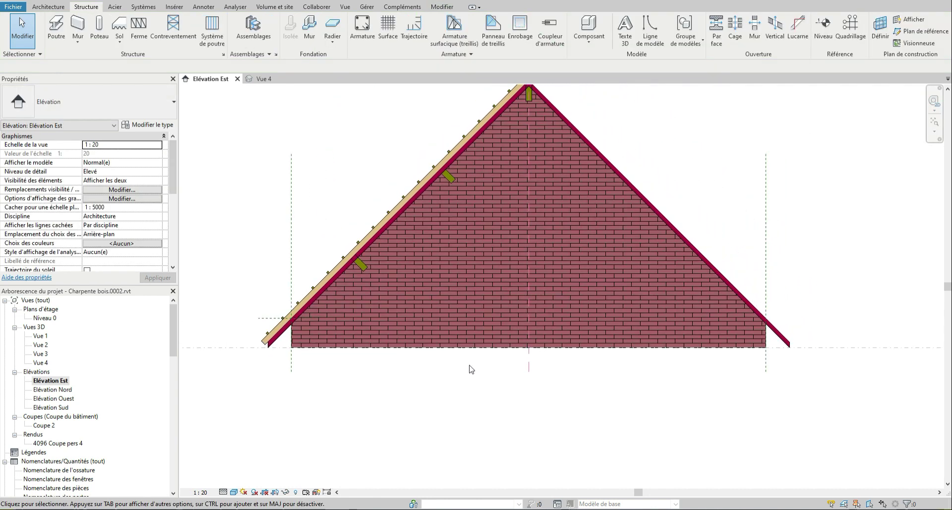
click(275, 318)
drag(320, 321, 787, 317)
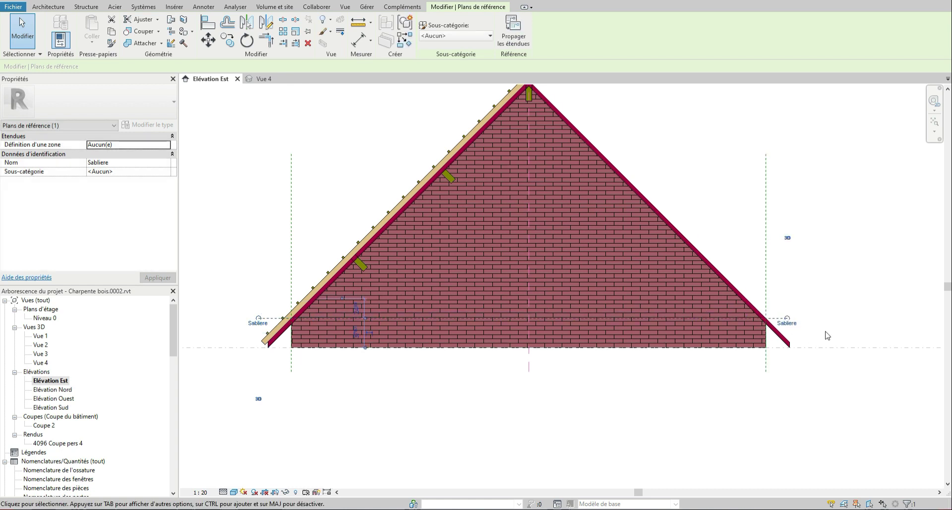
click(827, 333)
scroll(365, 313, down, 3)
middle_drag(363, 316, 322, 336)
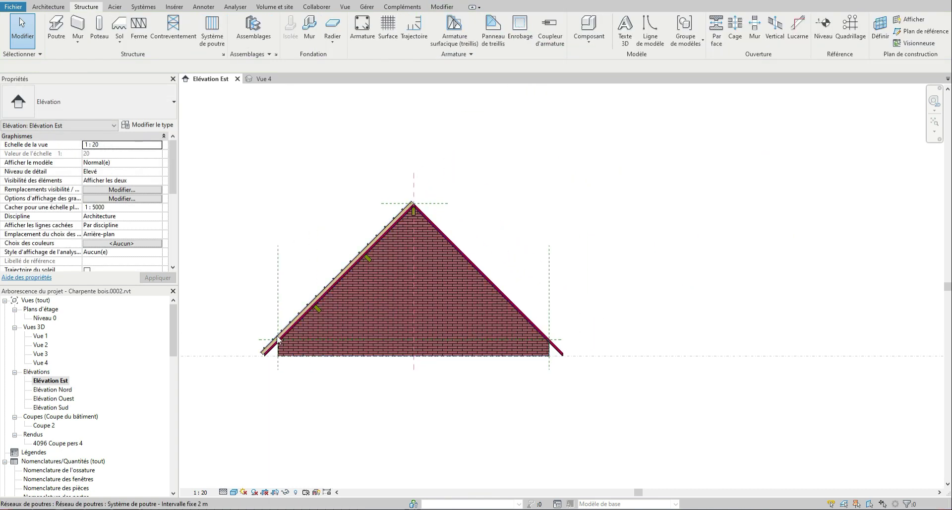
Open the 3D view Vue 4, set its visual style to Image filaire and look at the rafter-side eave corner from an oblique angle.
scroll(322, 336, up, 5)
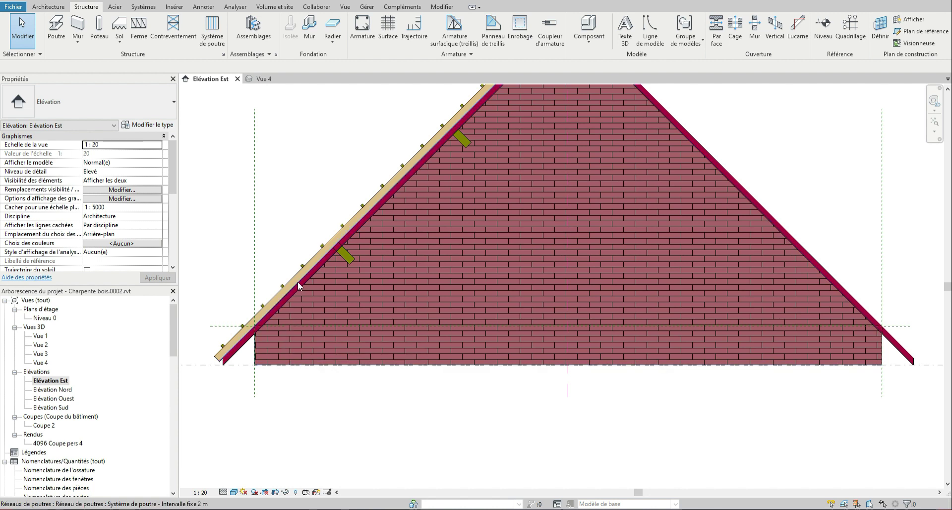
double_click(42, 362)
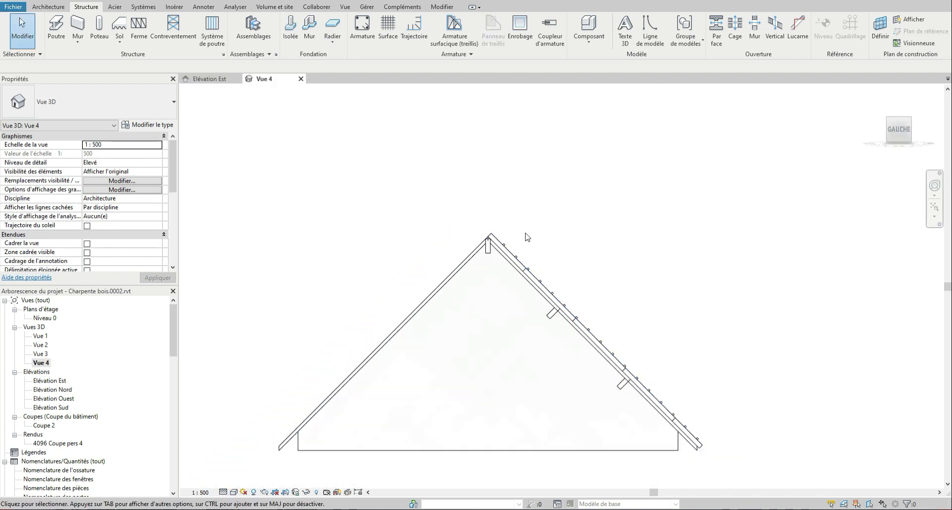
mouse_move(527, 237)
shift+middle_down()
mouse_move(753, 212)
mouse_move(722, 285)
mouse_move(692, 291)
mouse_move(540, 232)
shift+middle_up()
scroll(551, 416, up, 6)
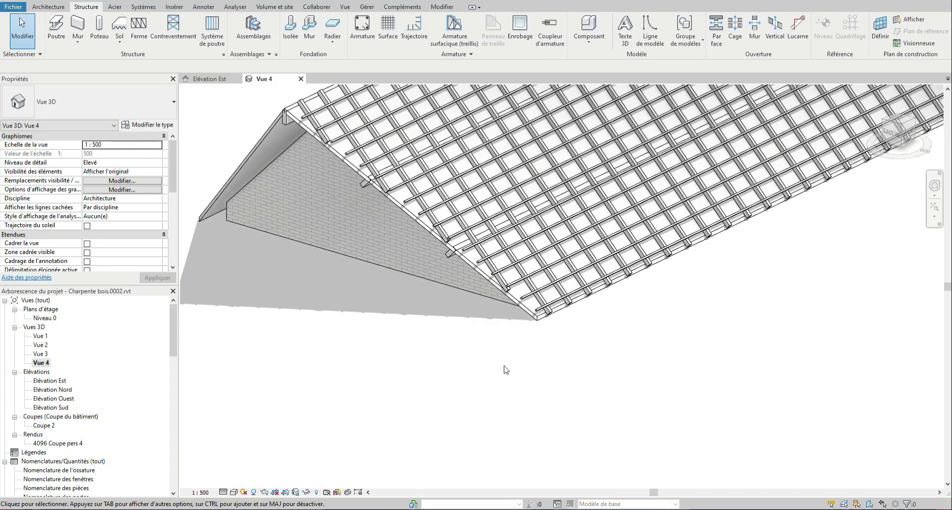
click(224, 492)
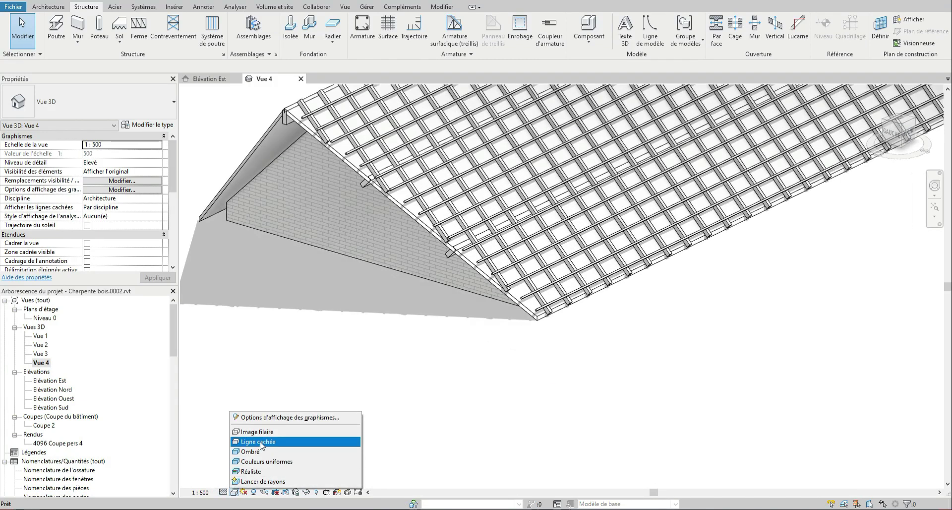
click(288, 433)
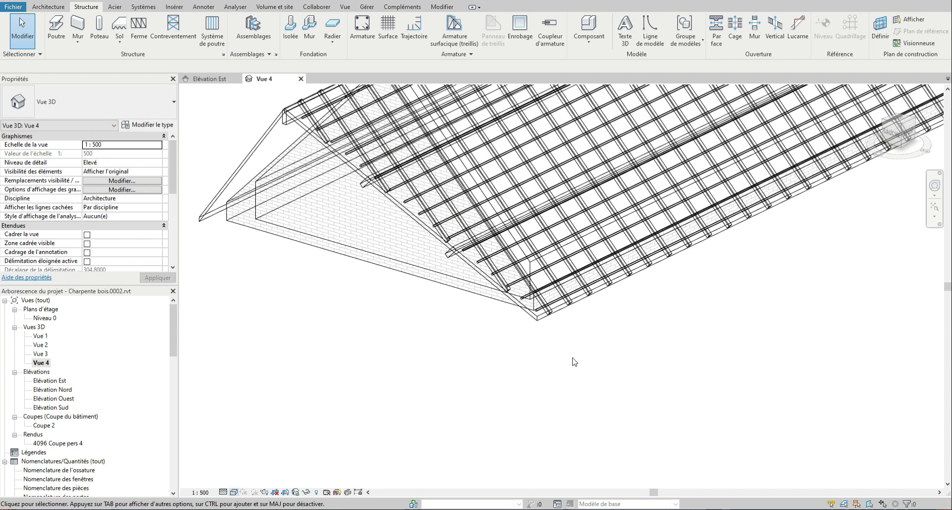
scroll(558, 298, up, 4)
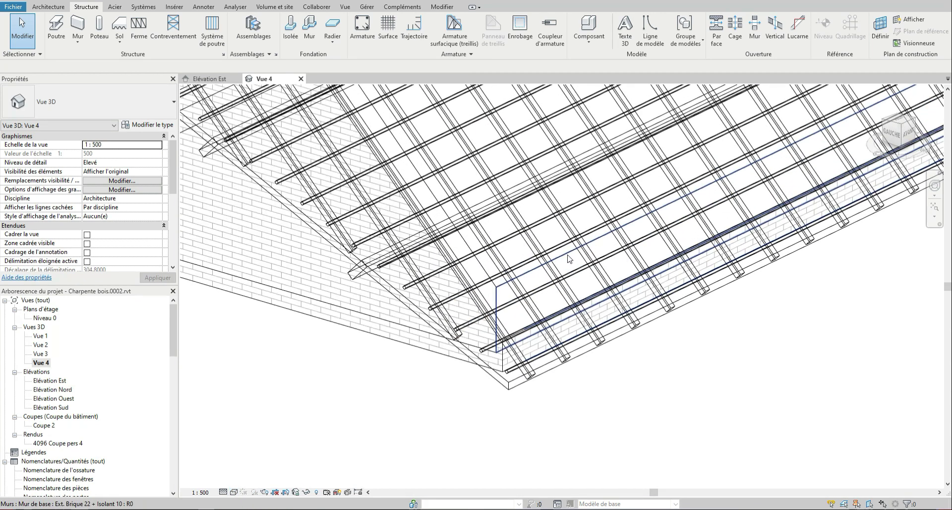
Highlight the chain of exterior walls and examine how they meet the roof, viewing the model from above and below.
click(568, 257)
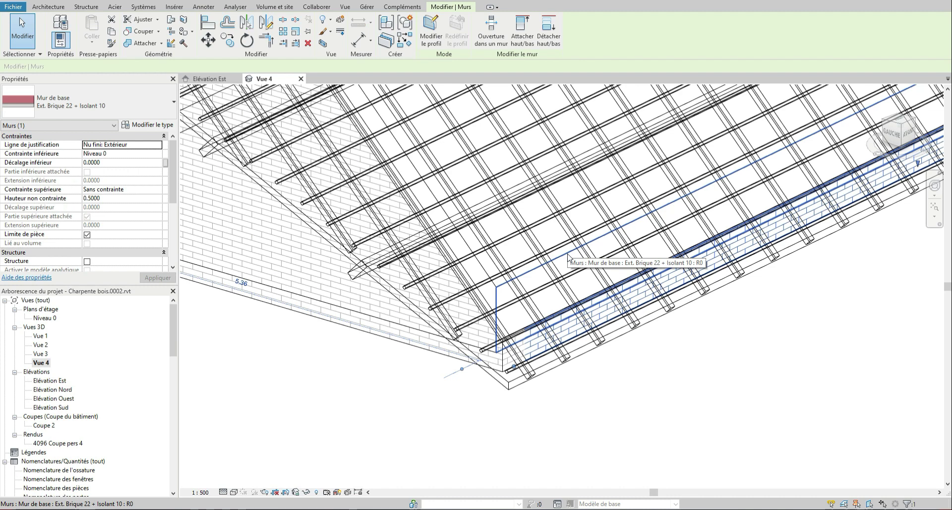
key(Tab)
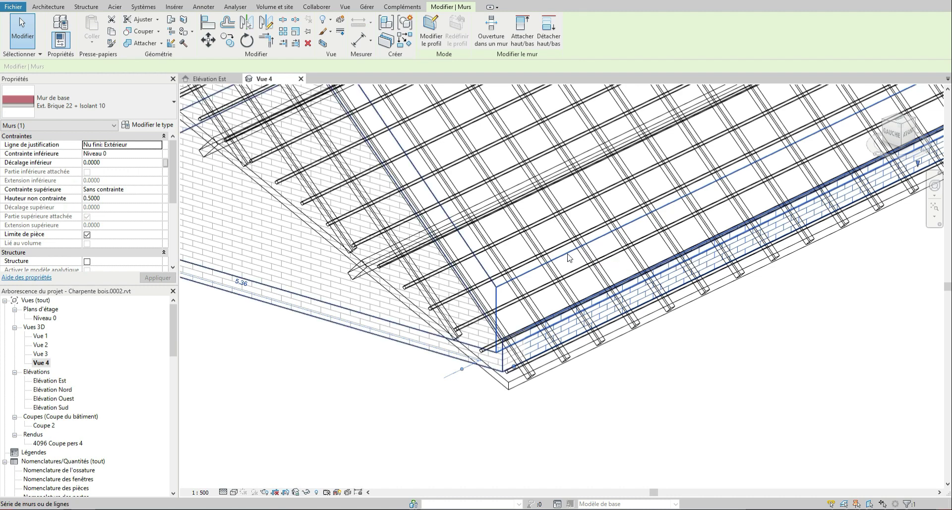
click(569, 258)
shift+middle_drag(656, 382, 526, 345)
click(492, 410)
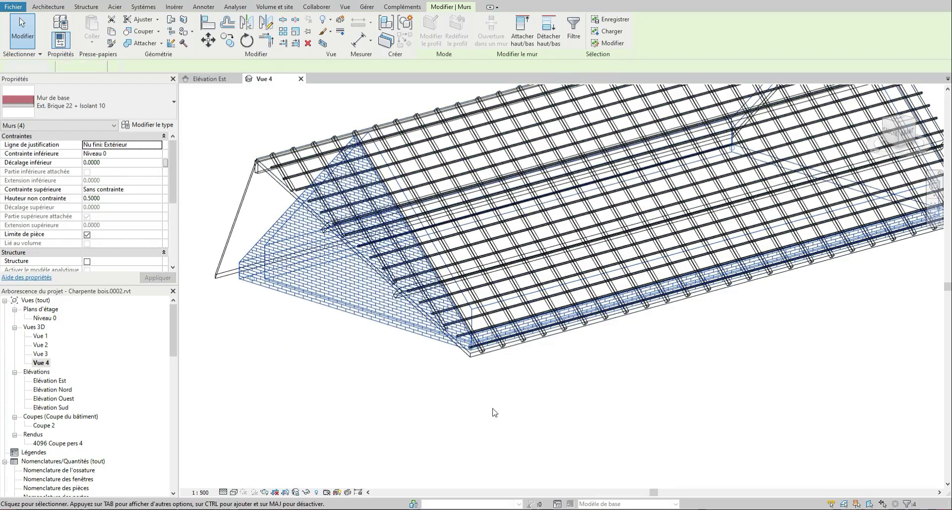
shift+middle_drag(502, 384, 500, 278)
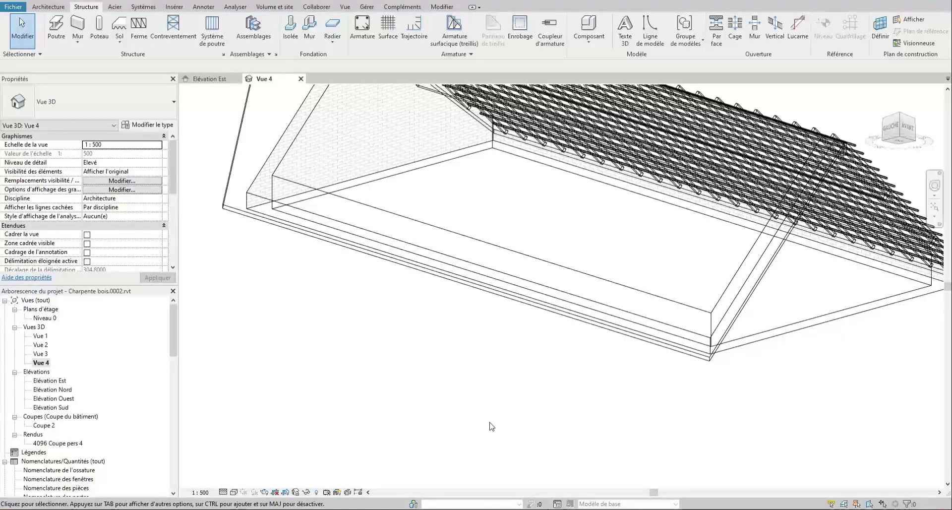
scroll(496, 428, down, 4)
shift+middle_drag(521, 369, 518, 333)
scroll(515, 324, up, 2)
scroll(514, 324, up, 4)
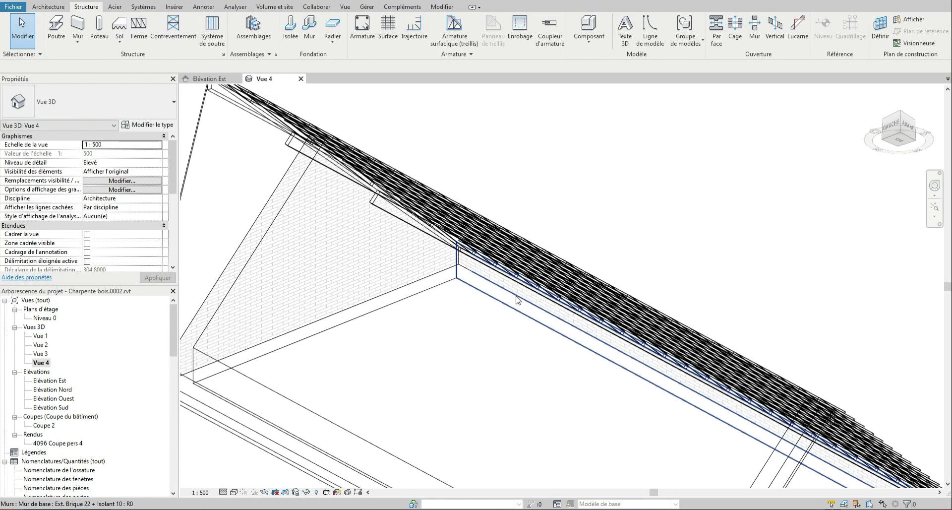
Try to attach the top of the rafter-side eave wall to the roof in the 3D view and inspect that eave.
click(520, 295)
click(522, 40)
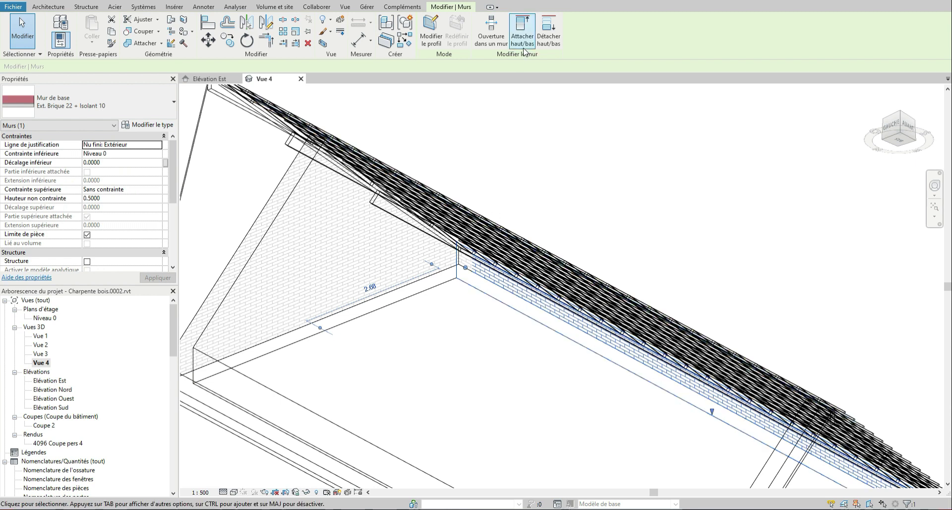
click(260, 116)
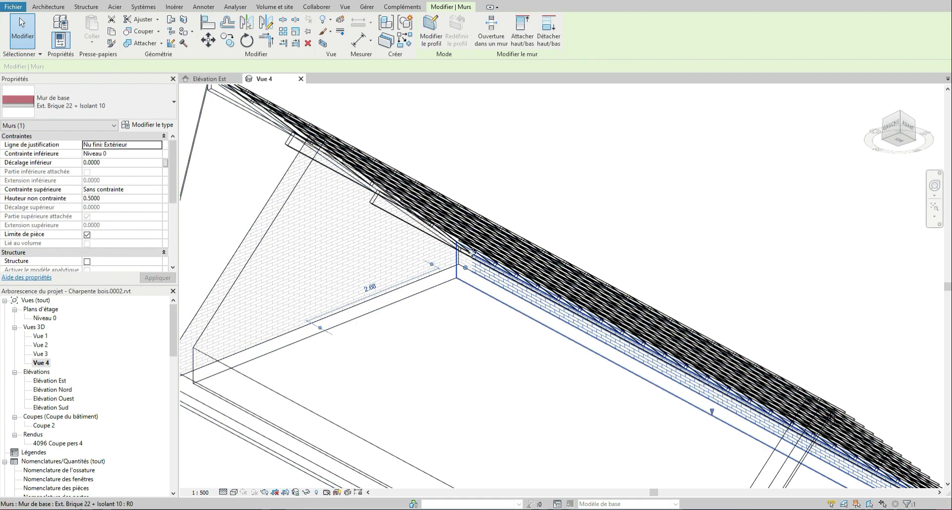
scroll(484, 250, down, 8)
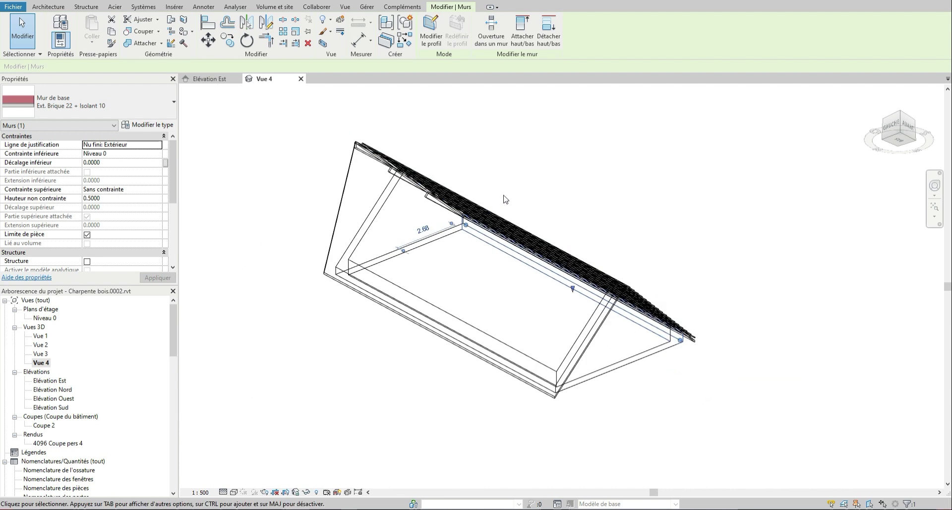
shift+middle_drag(523, 284, 508, 386)
scroll(481, 251, up, 4)
scroll(395, 221, up, 3)
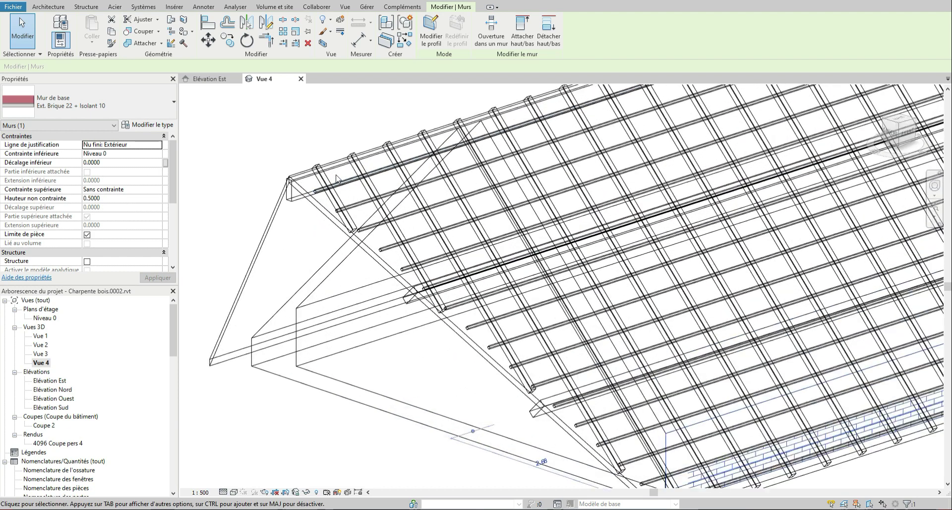
scroll(663, 349, up, 2)
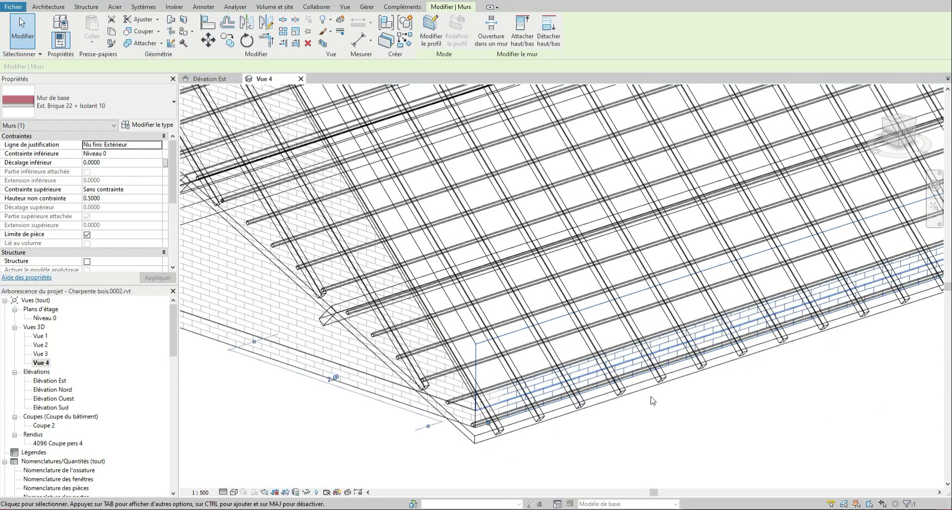
In plan Niveau 0, cut a building section across the house just beside the central transverse reference plane and open the section view.
double_click(45, 317)
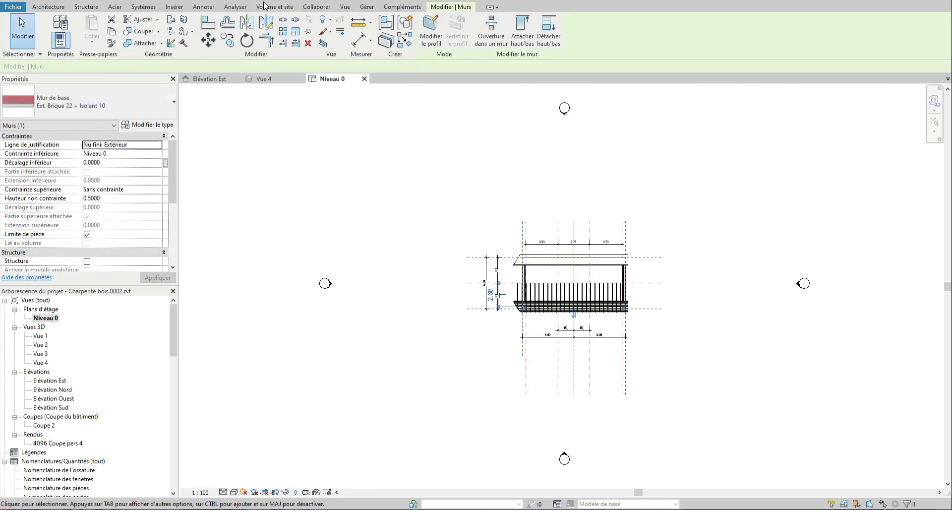
click(230, 1)
click(345, 7)
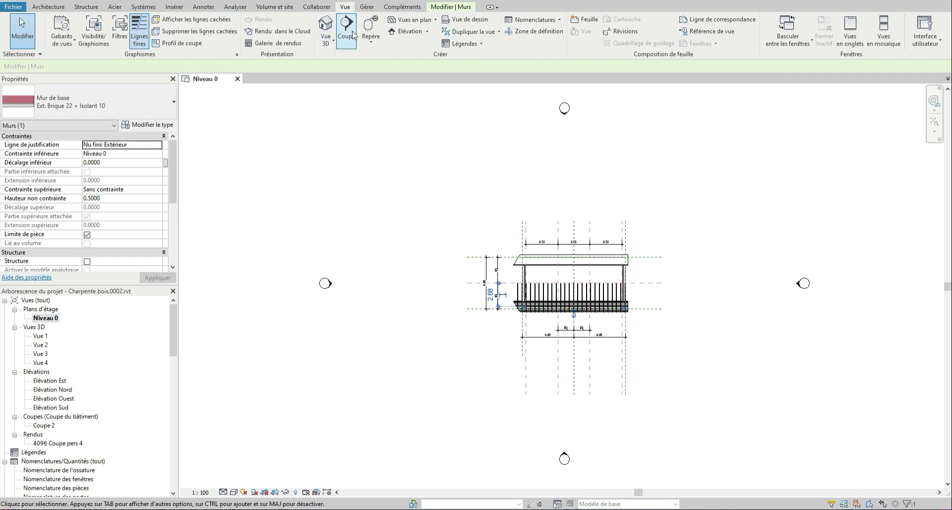
click(348, 31)
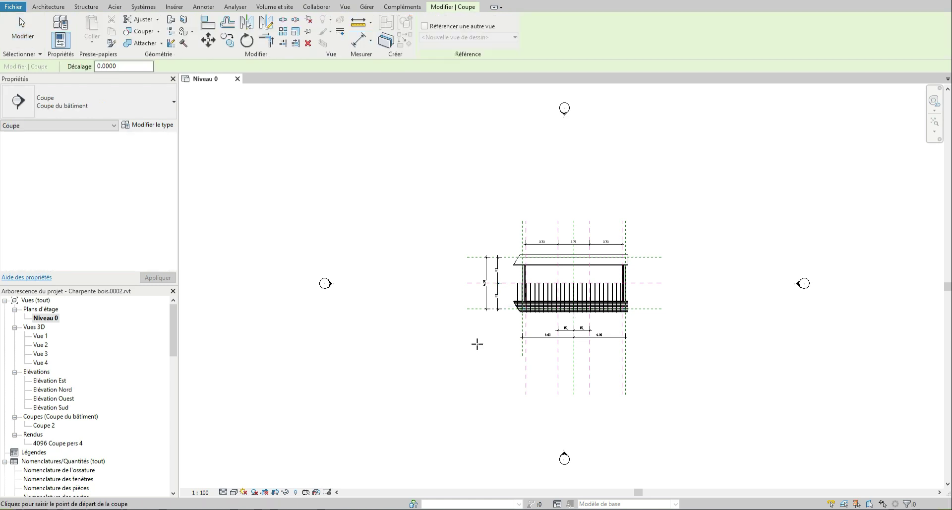
click(566, 355)
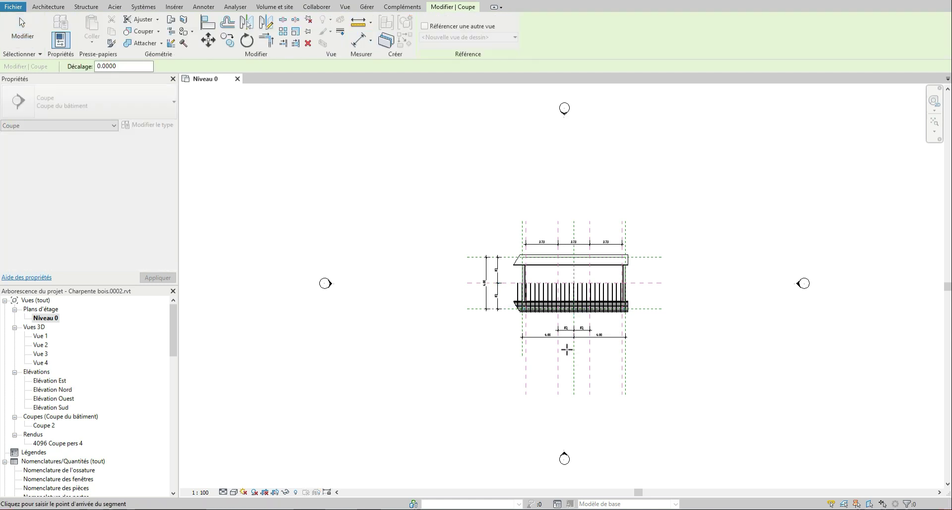
click(567, 223)
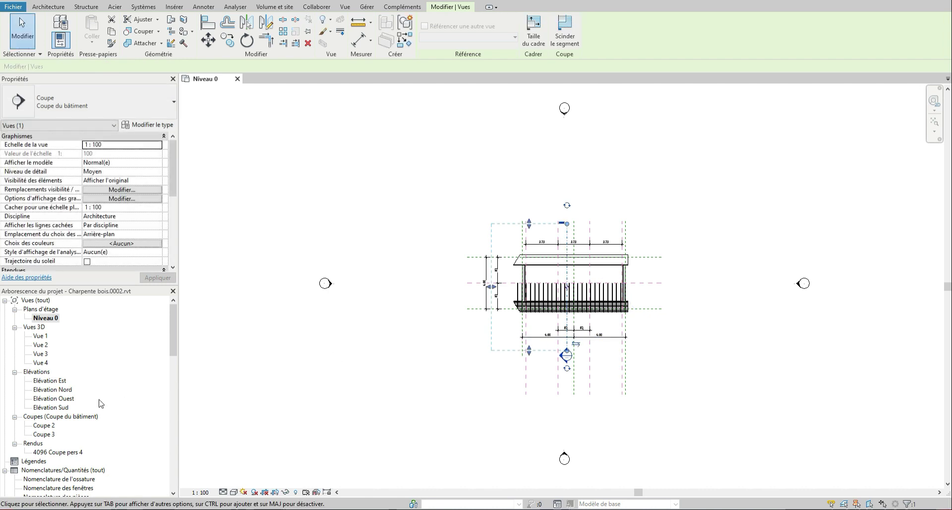
double_click(45, 435)
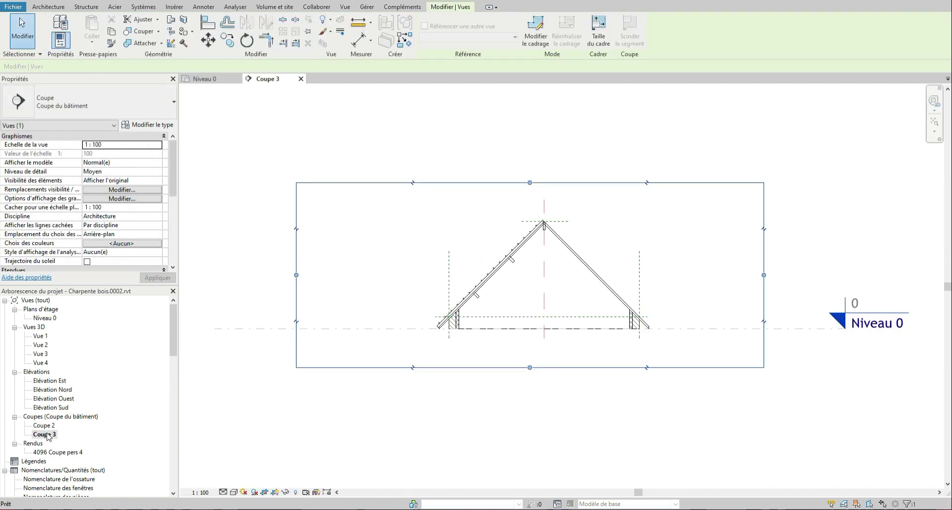
Delete the old section Coupe 2 from the project and open the remaining section Coupe 3.
right_click(48, 428)
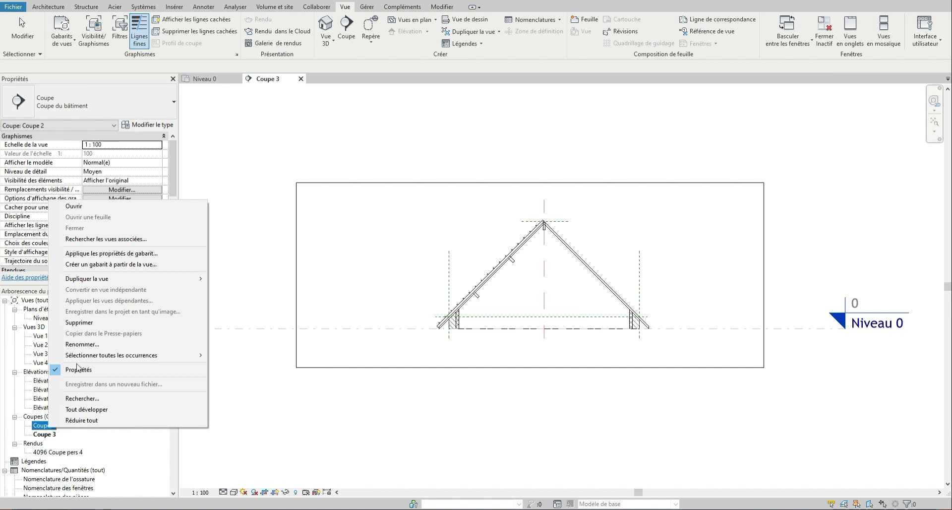
click(80, 323)
double_click(43, 426)
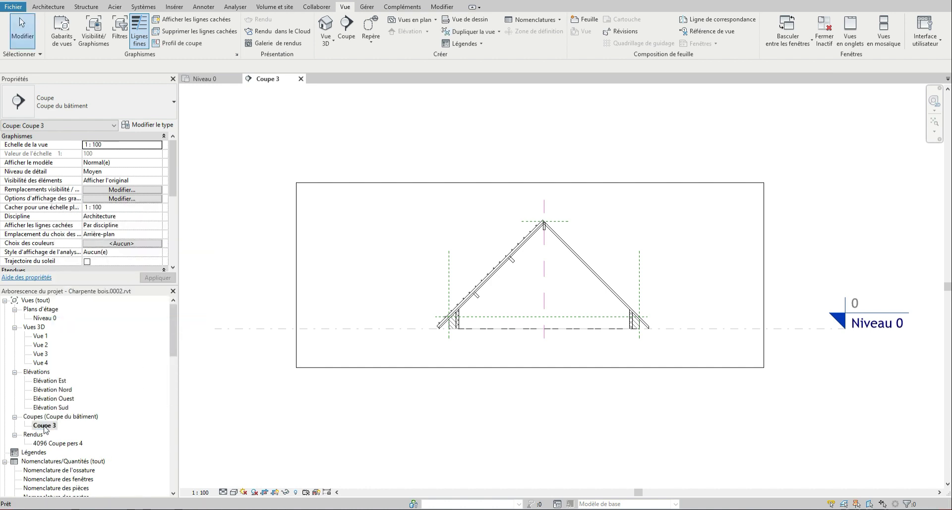
Try to attach the rafter-side eave wall to the roof in the section and set its unconnected height to 0.2.
scroll(535, 320, up, 5)
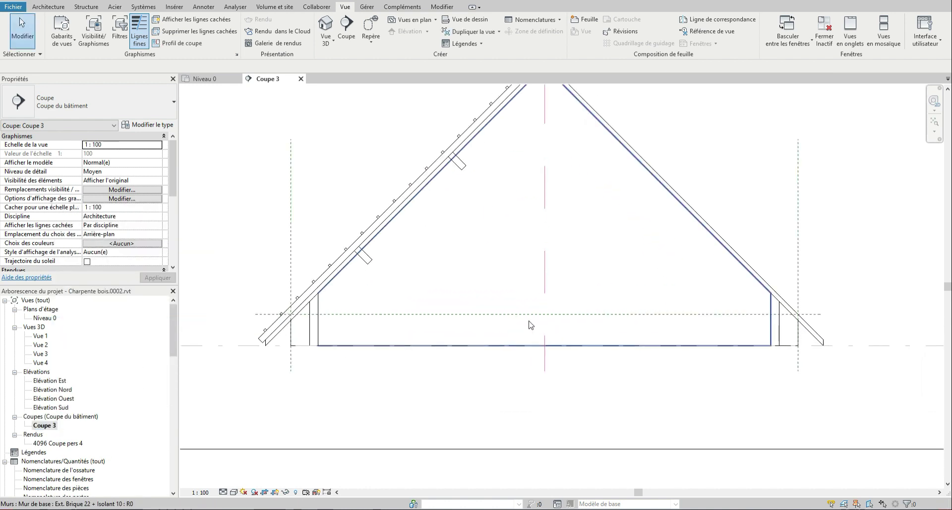
click(232, 318)
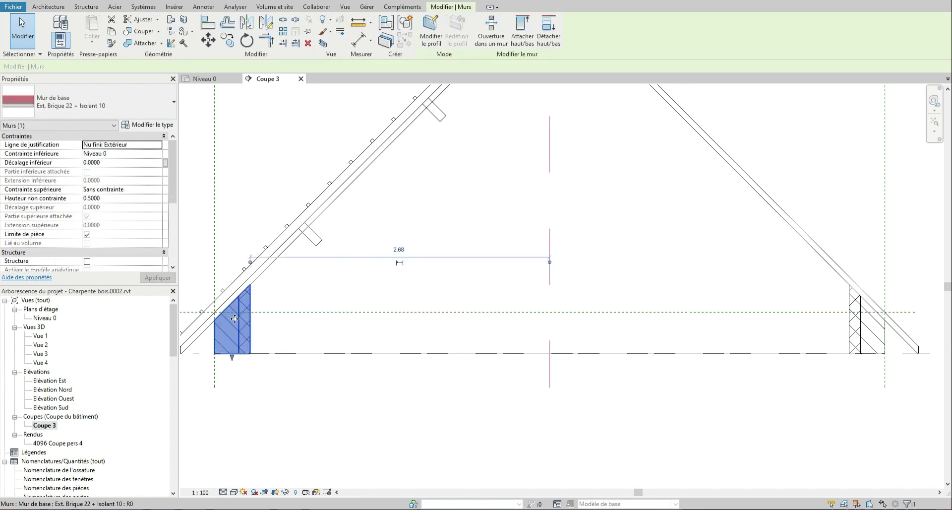
click(522, 37)
click(410, 128)
scroll(331, 299, down, 1)
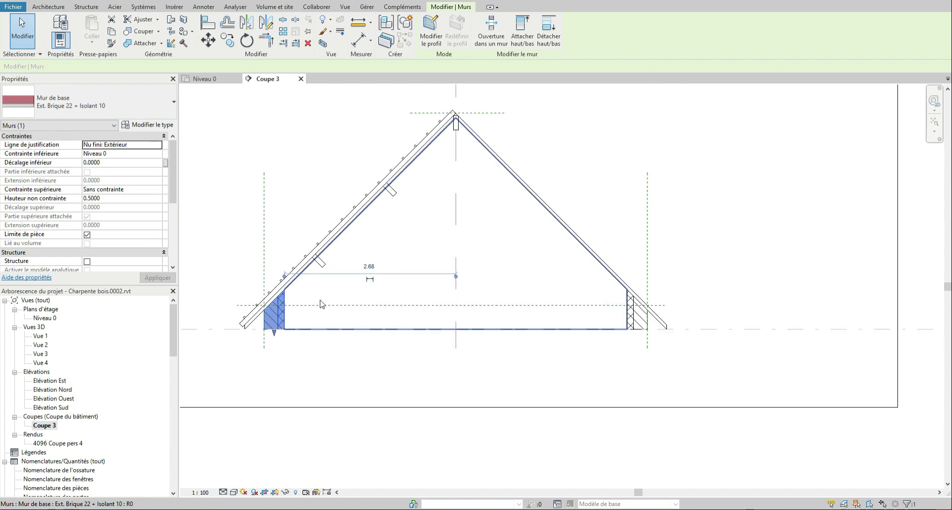
click(149, 200)
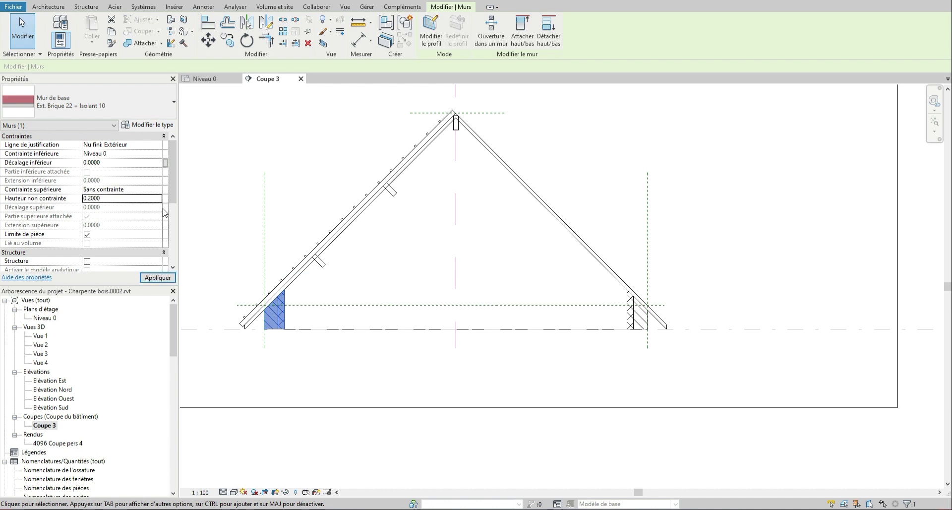
Try to attach the top of the opposite eave wall to the roof slope above it.
click(638, 323)
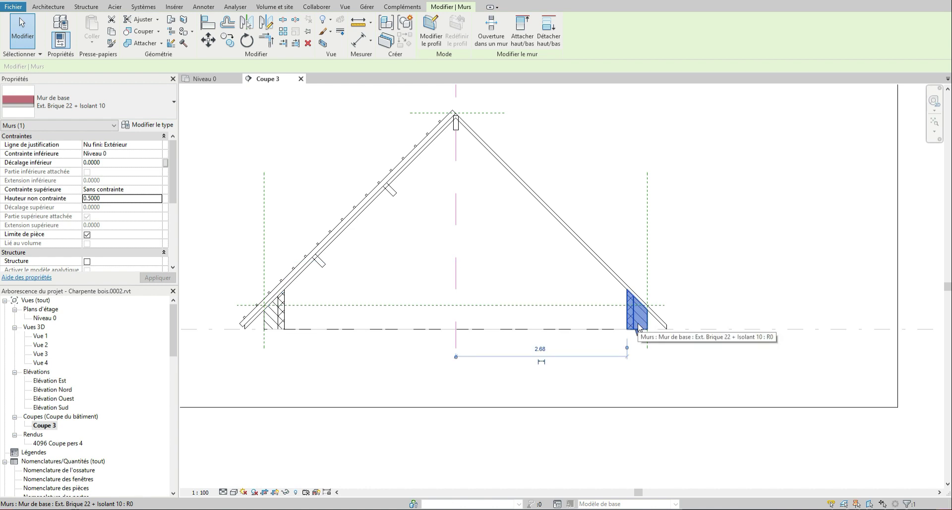
click(522, 32)
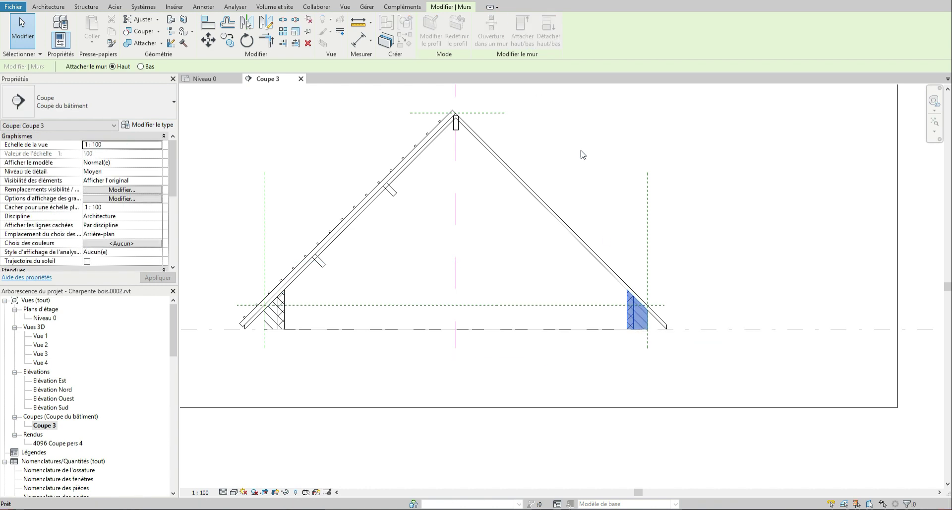
click(623, 287)
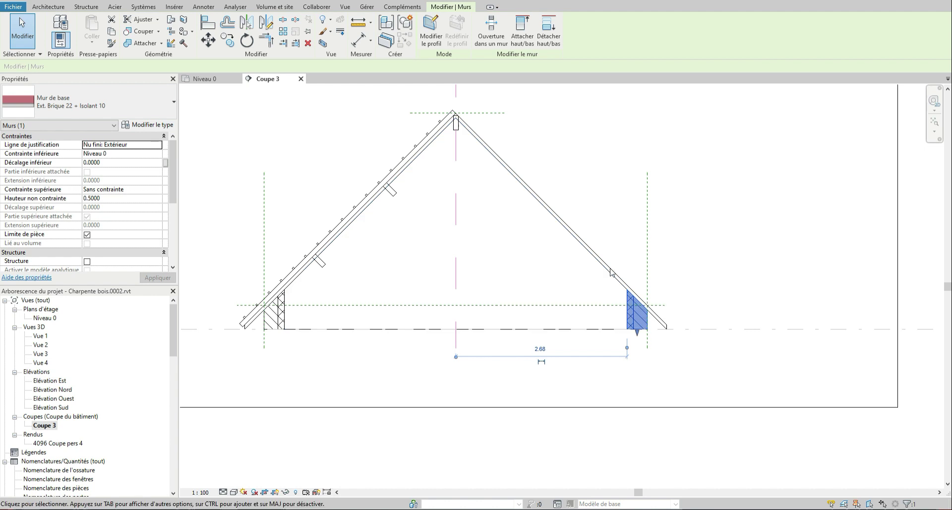
click(523, 34)
click(606, 274)
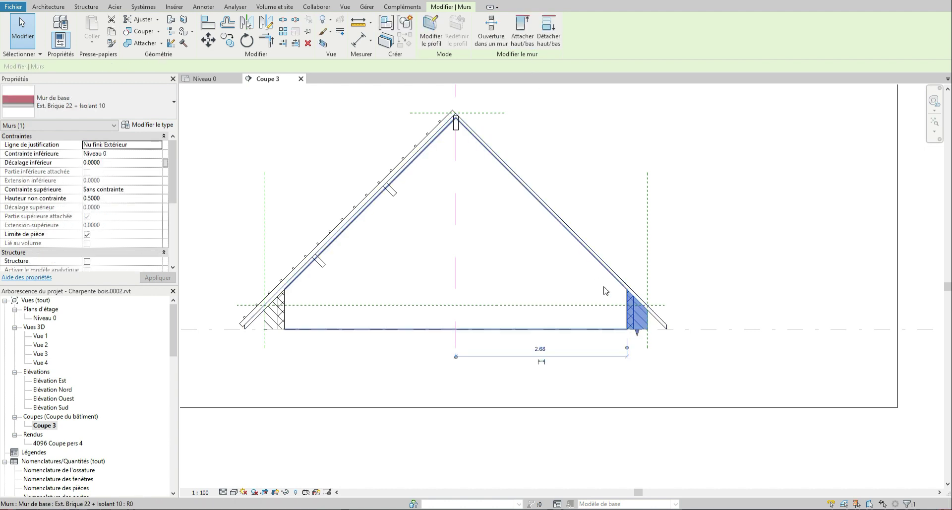
Detach the tops of both eave walls from the roof, starting with the wall opposite the rafters.
click(549, 33)
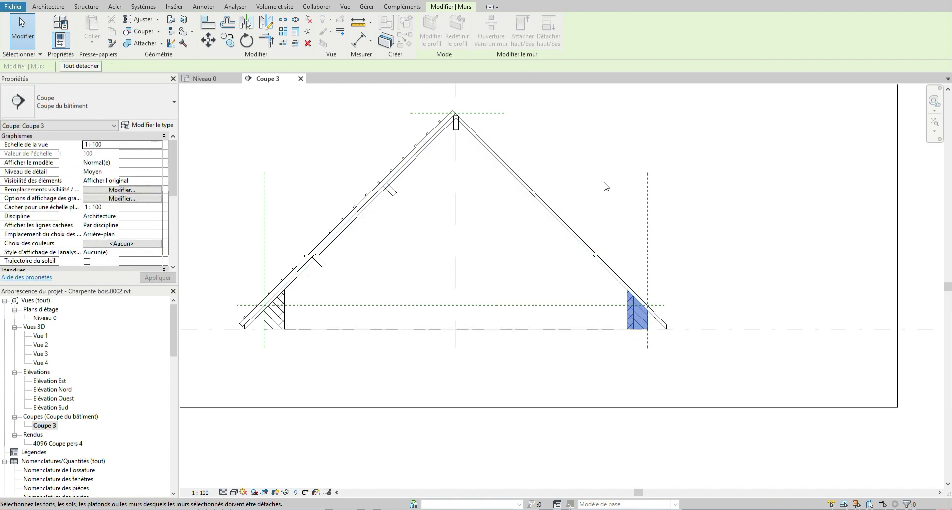
click(624, 286)
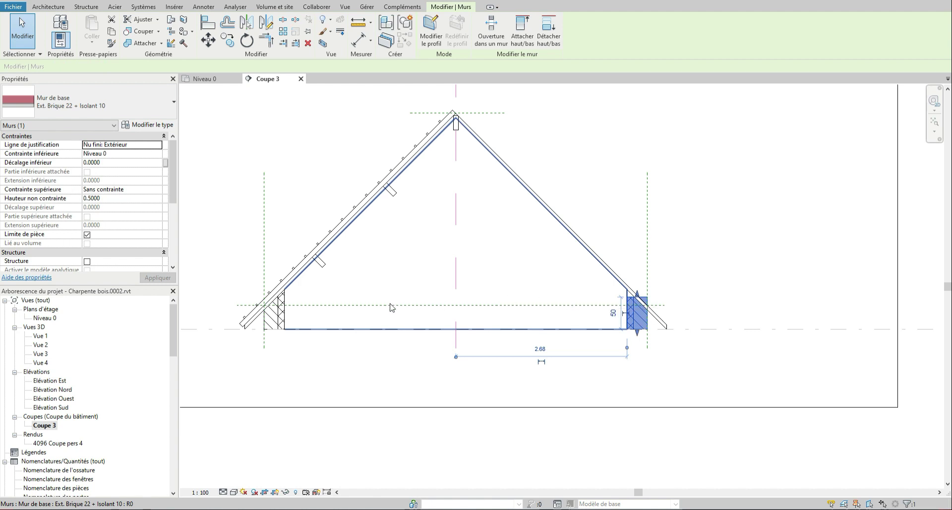
click(275, 312)
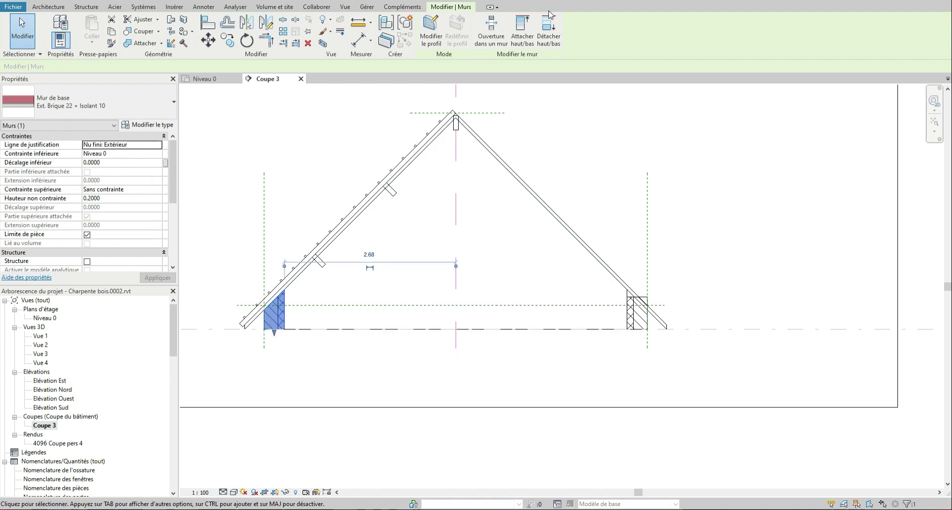
click(549, 25)
click(297, 276)
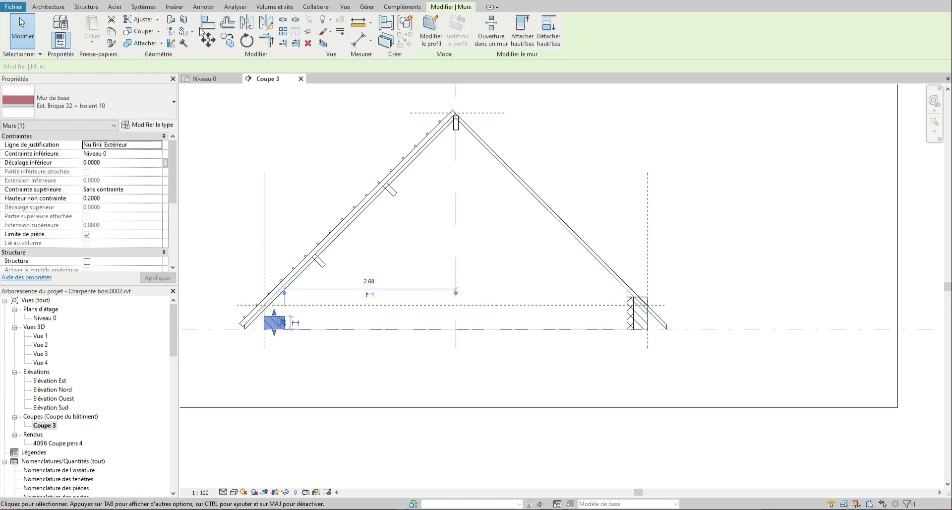
Align the tops of both eave walls with the horizontal Sabliere reference plane.
click(207, 22)
click(291, 305)
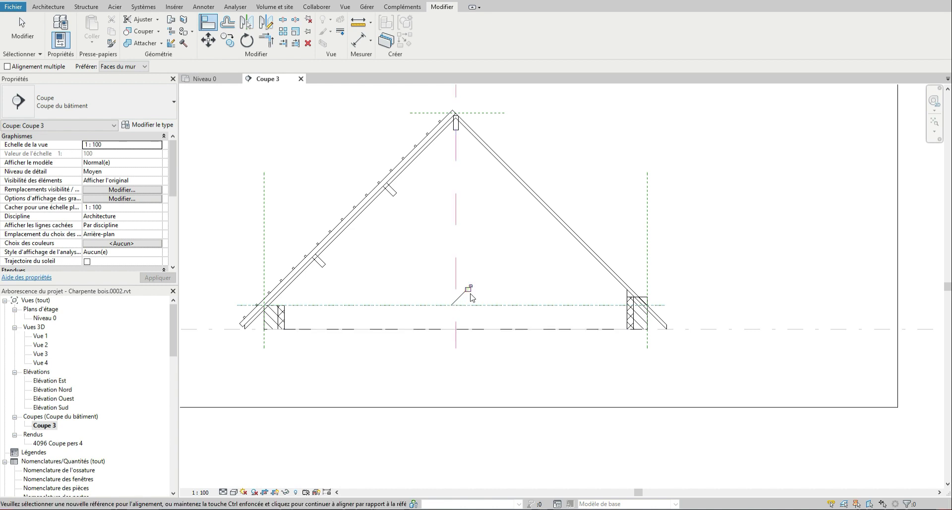
click(628, 305)
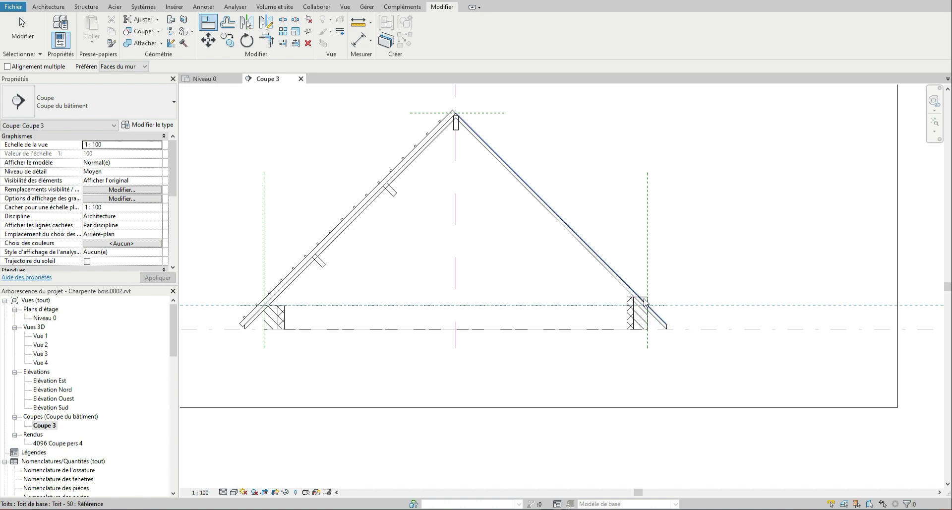
click(645, 299)
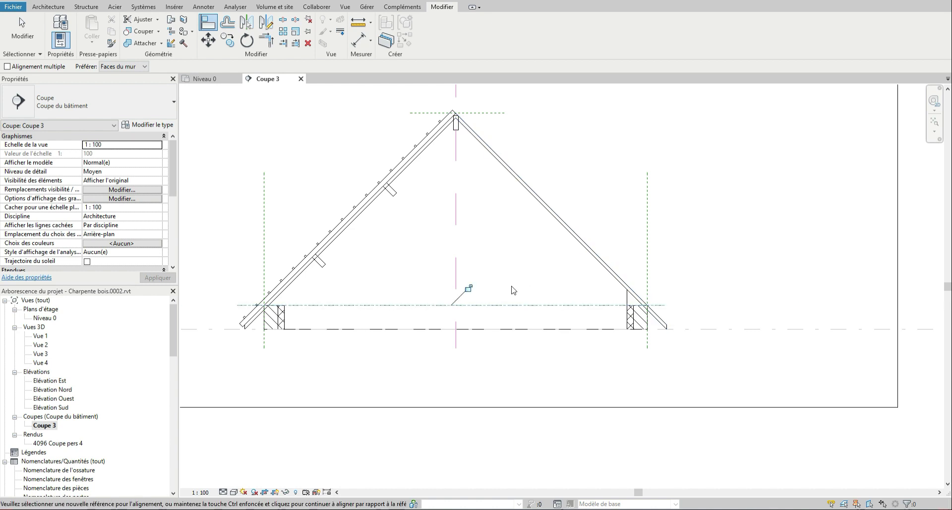
scroll(299, 368, up, 3)
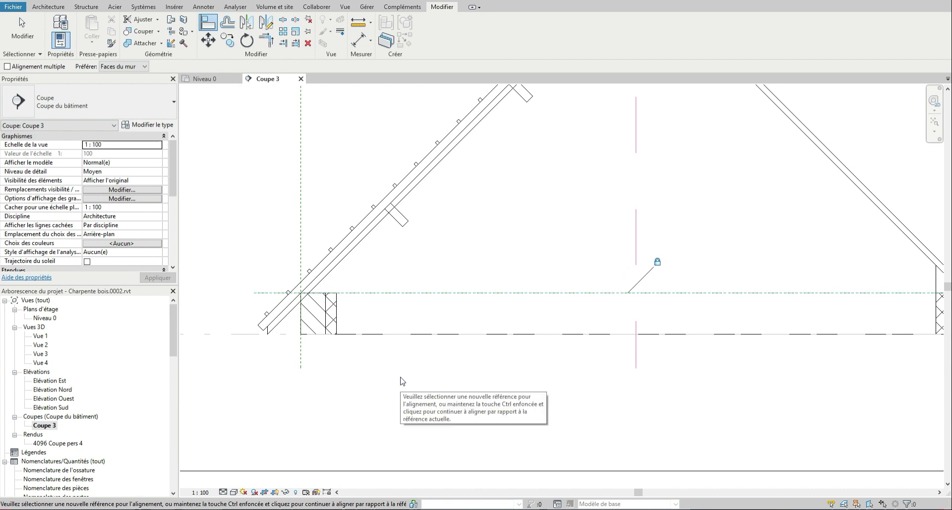
scroll(402, 381, down, 3)
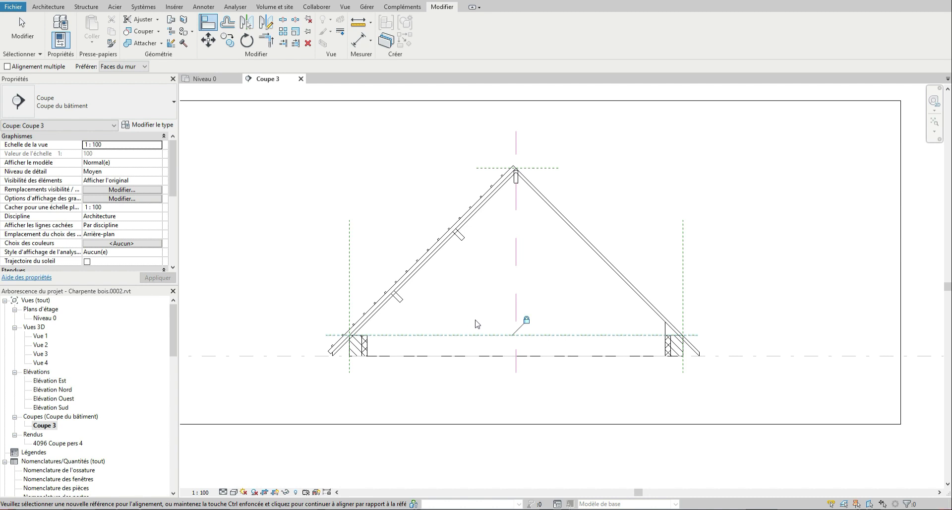
Inspect the properties of the ridge beam in the section view.
click(22, 30)
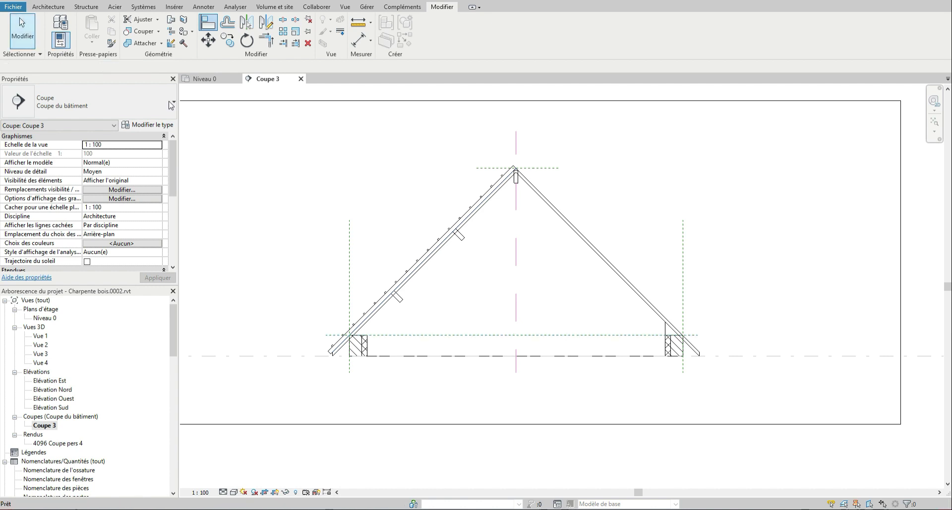
click(515, 181)
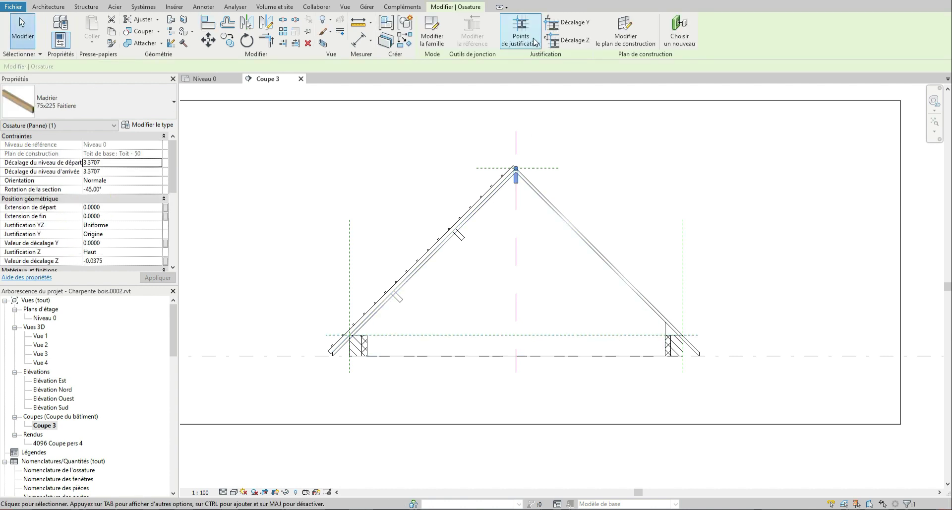
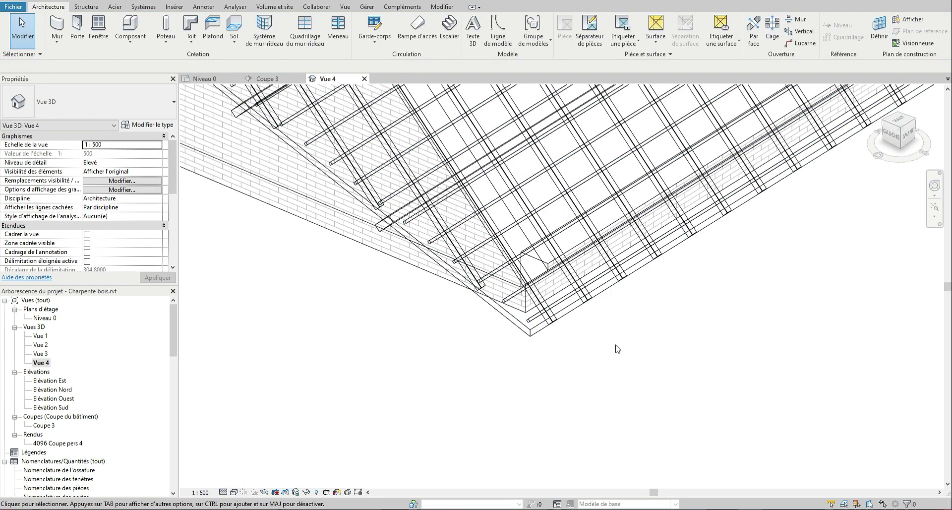
Try to set the work plane by picking the top face of the eave wall in the 3D view.
scroll(551, 288, up, 2)
click(475, 259)
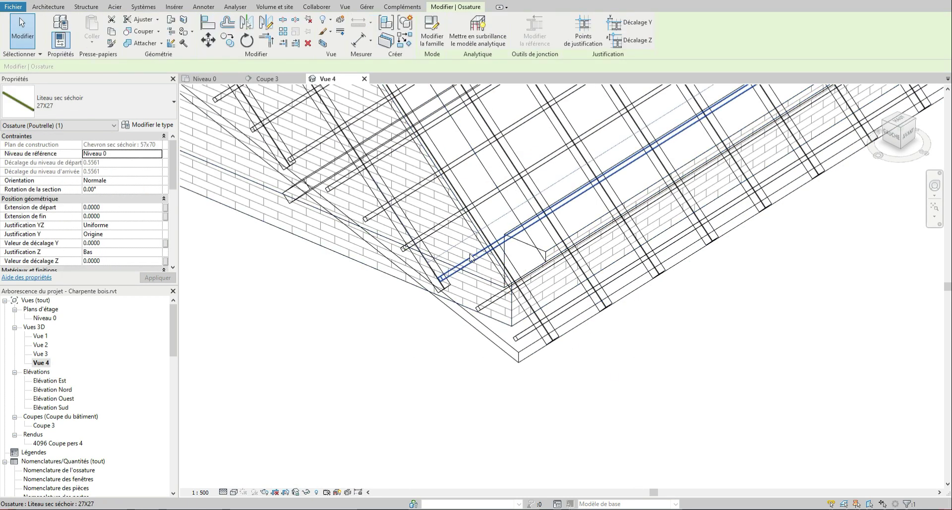
click(48, 7)
click(879, 30)
click(415, 264)
click(447, 313)
click(592, 218)
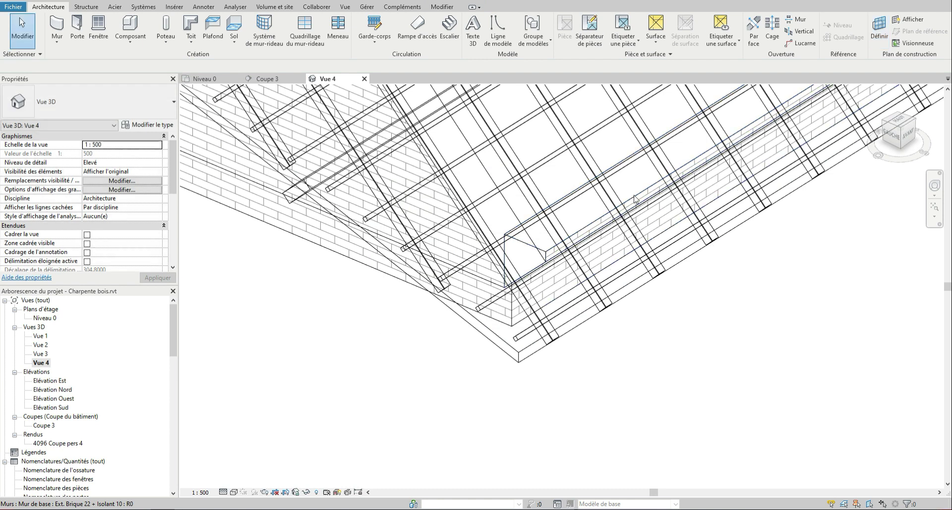
click(442, 7)
click(48, 7)
click(879, 30)
click(416, 265)
click(453, 310)
click(545, 239)
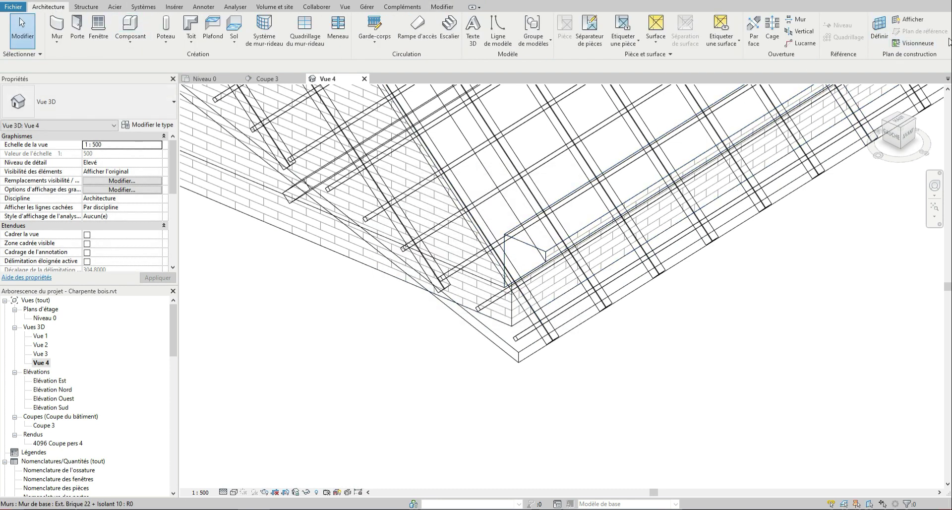
right_click(895, 130)
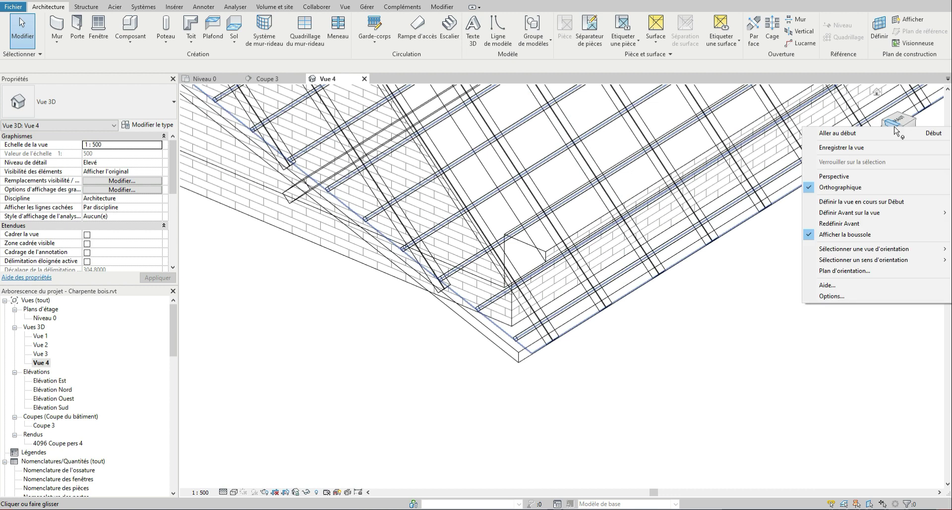
Open the Elévation Sud view and try to set the work plane by its name.
double_click(59, 409)
scroll(509, 425, up, 5)
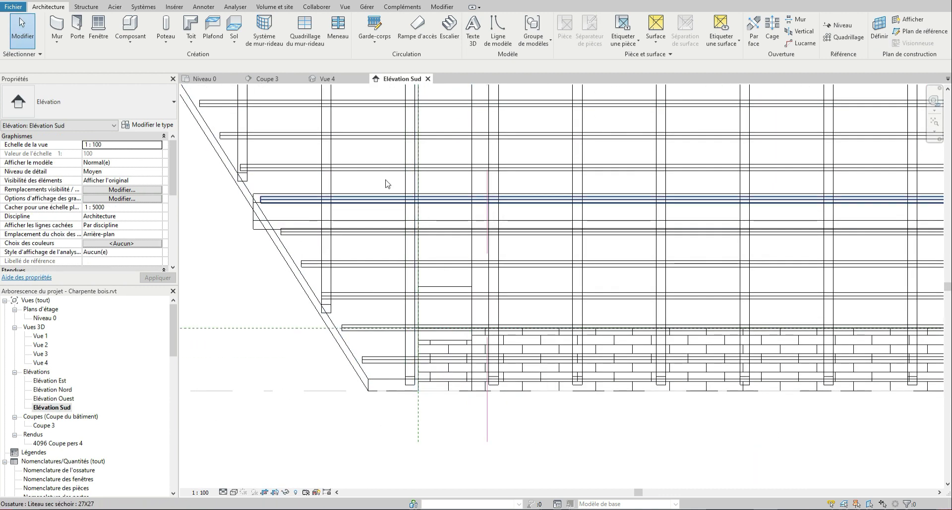
click(86, 6)
click(879, 31)
click(500, 253)
click(499, 255)
click(442, 311)
scroll(364, 299, down, 3)
scroll(294, 329, down, 2)
key(Escape)
Pick the Sabliere reference plane as work plane for a new beam and open the Niveau 0 plan.
scroll(276, 323, up, 4)
click(287, 328)
click(50, 6)
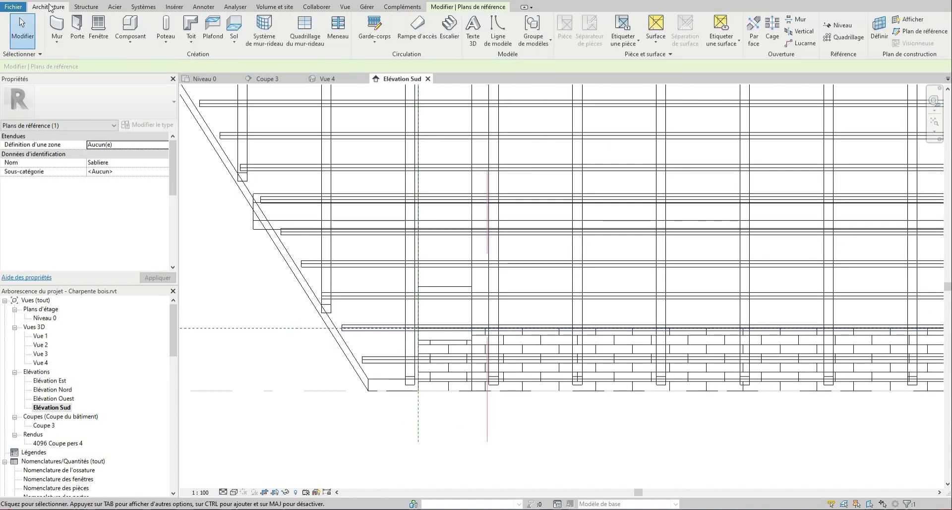
click(86, 8)
click(56, 30)
click(438, 315)
click(456, 327)
click(479, 350)
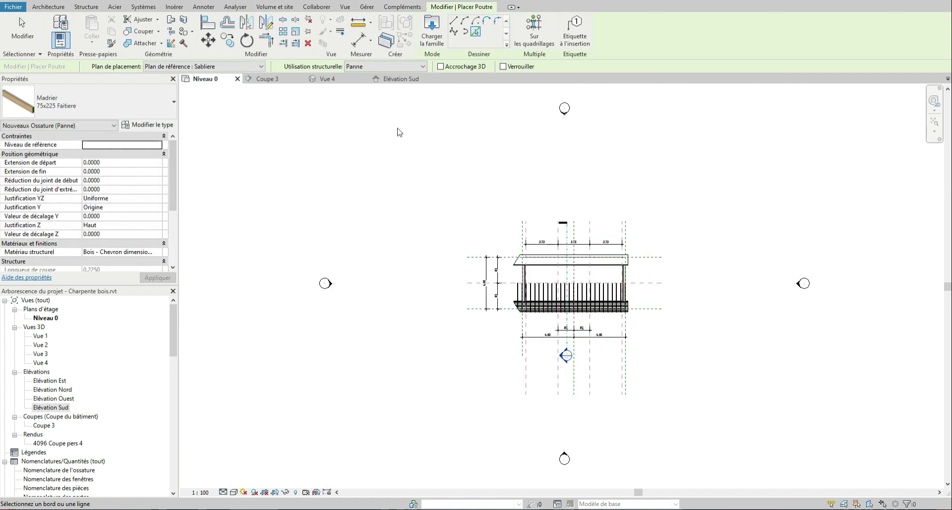
Place a Madrier 75x225 Faitiere beam with usage Panne along the middle of the rafter-side eave wall.
scroll(551, 282, up, 10)
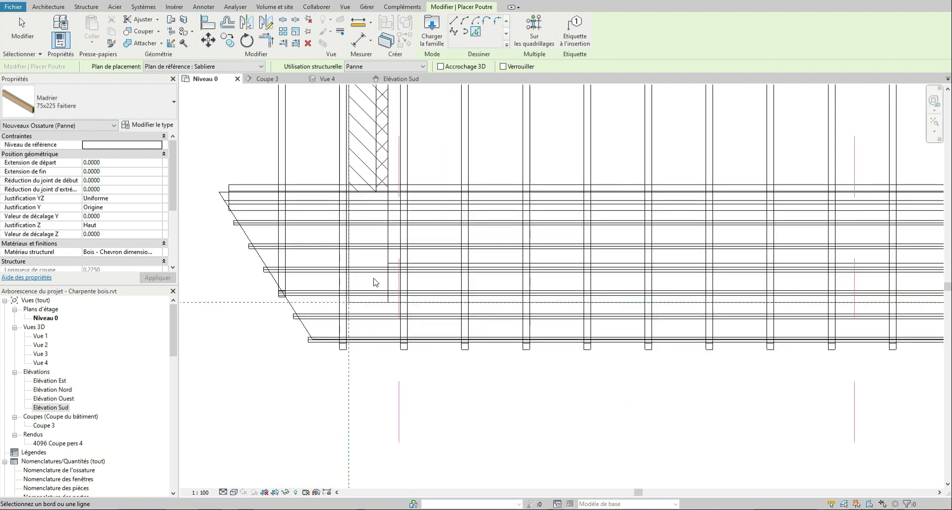
click(373, 283)
key(Escape)
key(Escape)
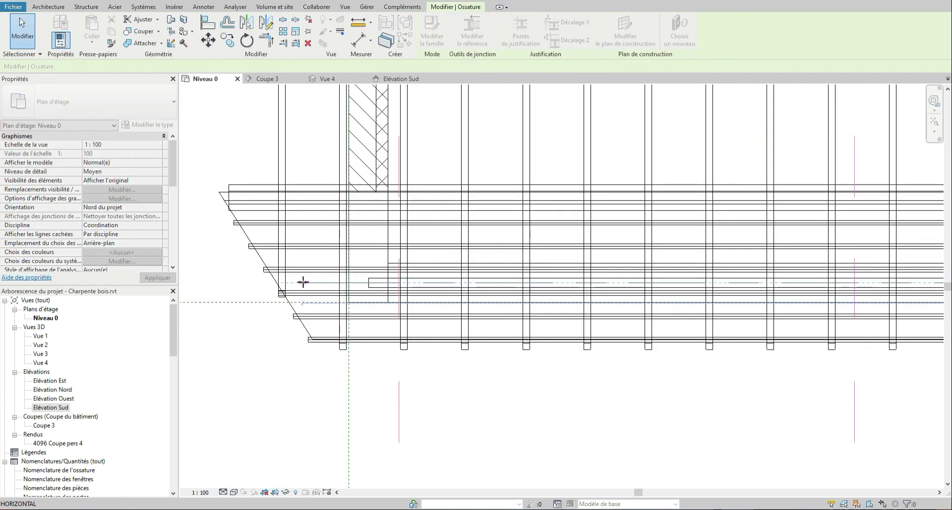
Select the new wall plate beam in the 3D view and display it in the Elévation Est view.
double_click(50, 380)
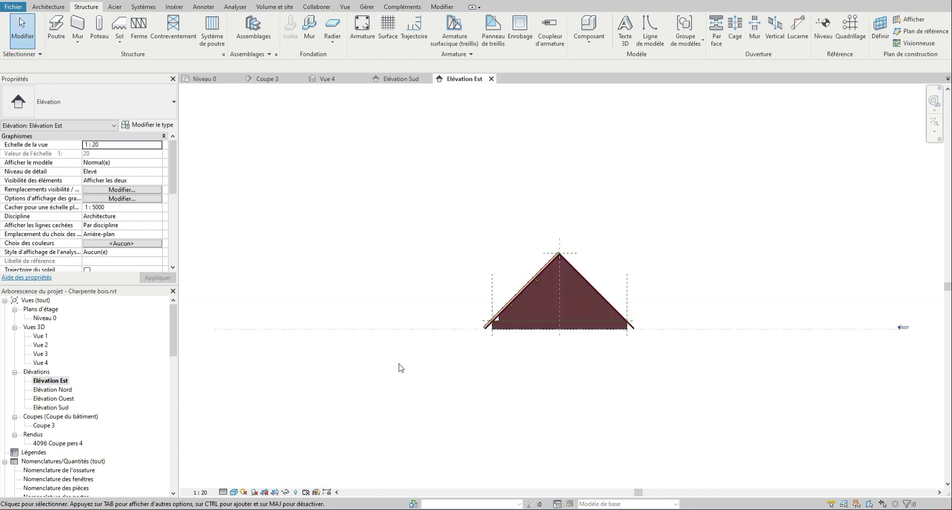
scroll(491, 313, up, 6)
scroll(466, 310, down, 5)
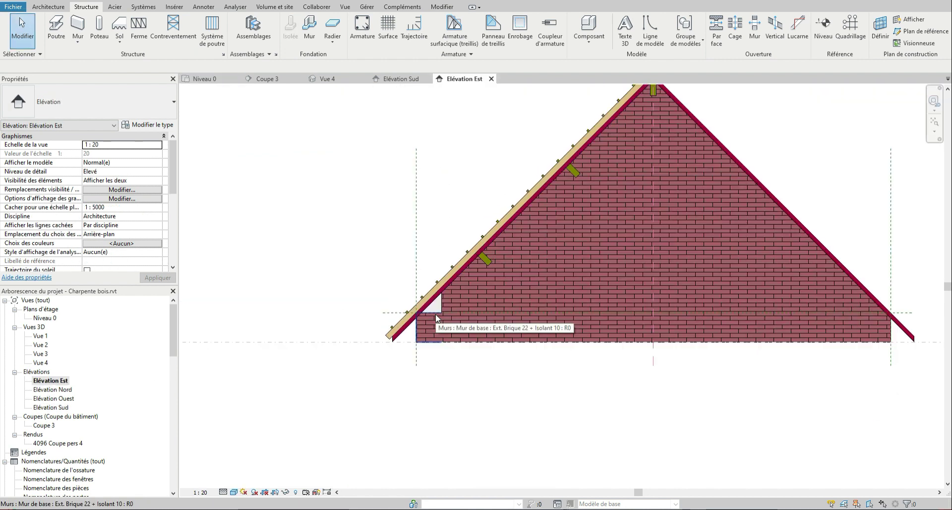
double_click(41, 362)
scroll(420, 362, down, 6)
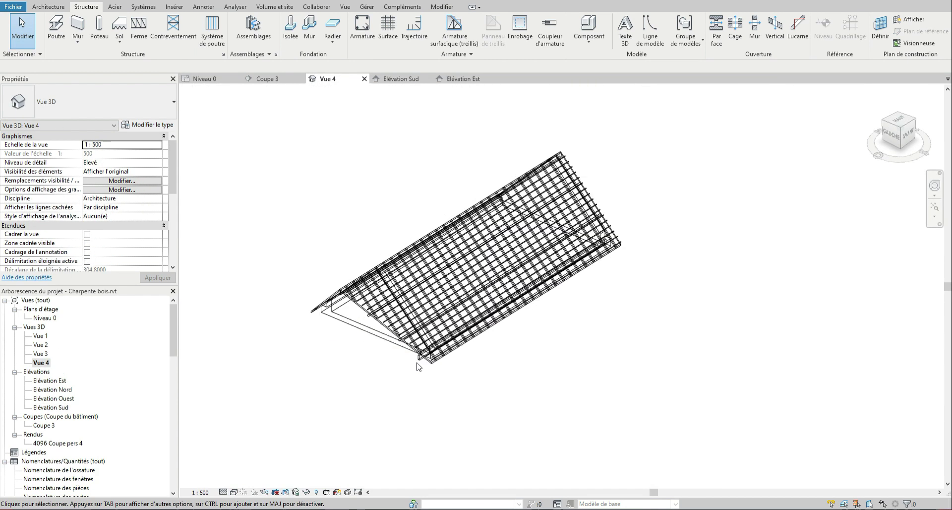
click(419, 354)
double_click(44, 318)
double_click(48, 380)
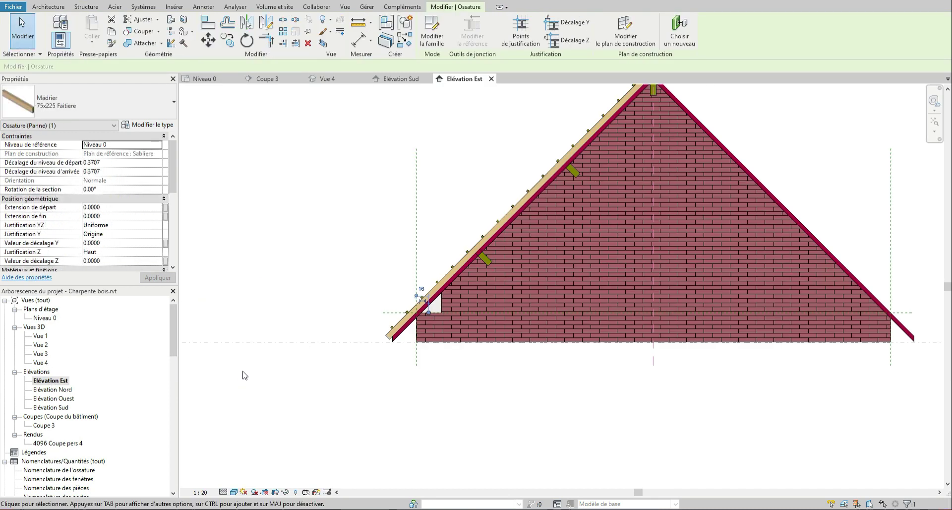
Set the wall plate beam's Z justification to Bas.
scroll(478, 316, up, 4)
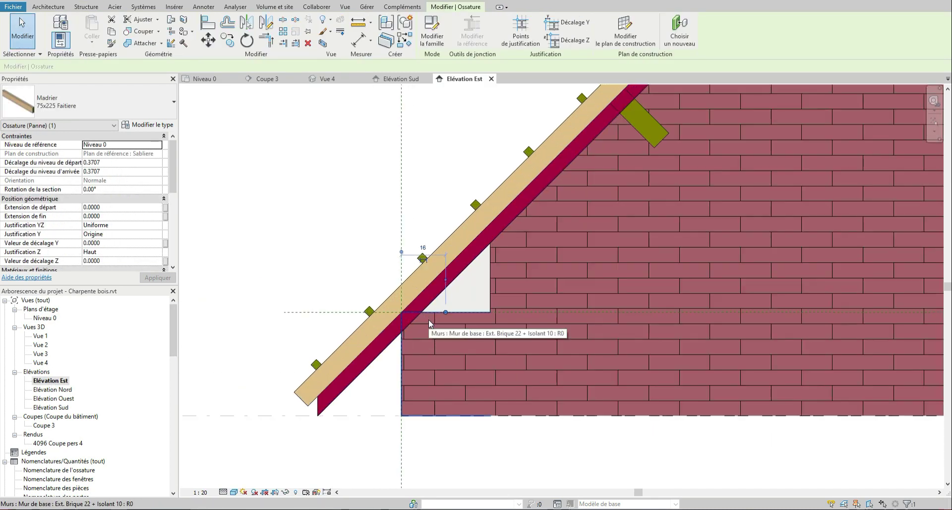
click(107, 252)
click(88, 284)
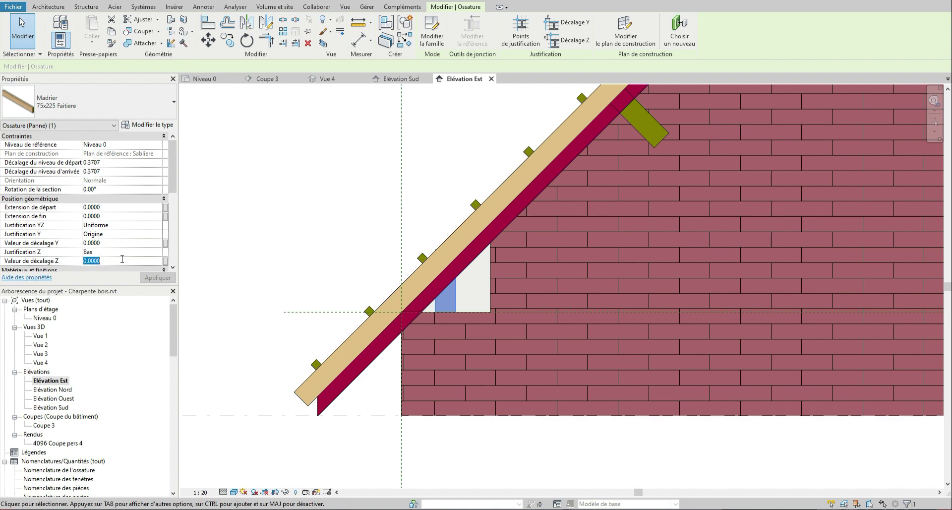
Set the wall plate's justification point to Gauche in Y and Origine in Z, with a section rotation of 90°.
key(Escape)
click(446, 281)
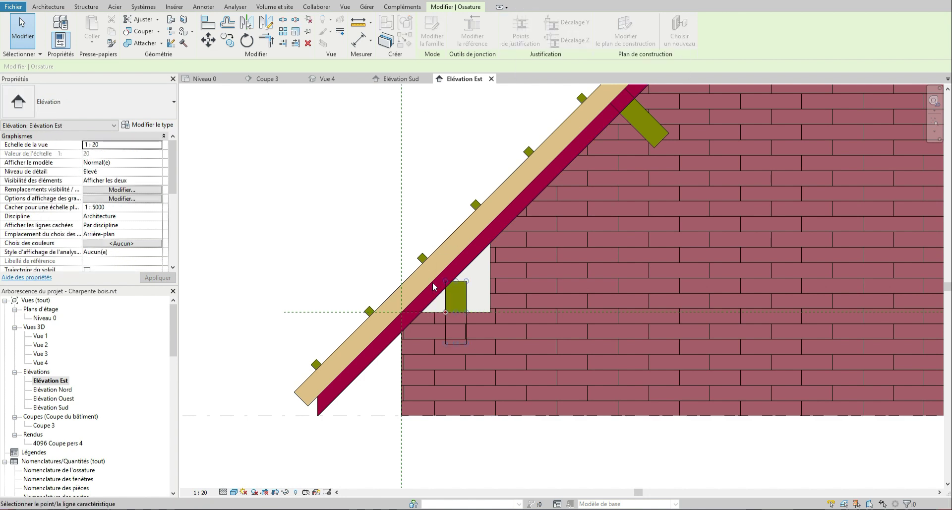
drag(173, 191, 172, 215)
key(Escape)
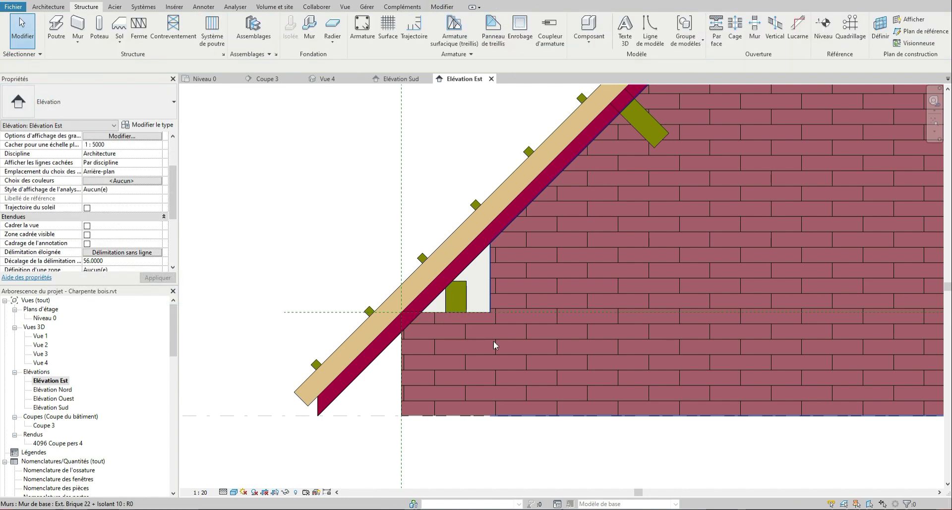
click(461, 310)
scroll(103, 202, up, 2)
click(106, 179)
text(90)
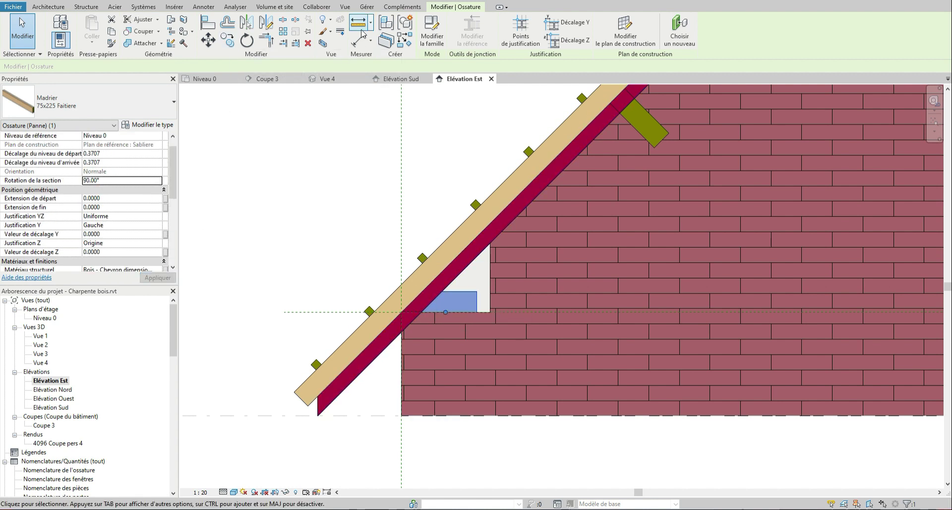
Set the rafter-side eave wall's unconnected height to 0.28 and switch the elevation to wireframe display.
click(454, 347)
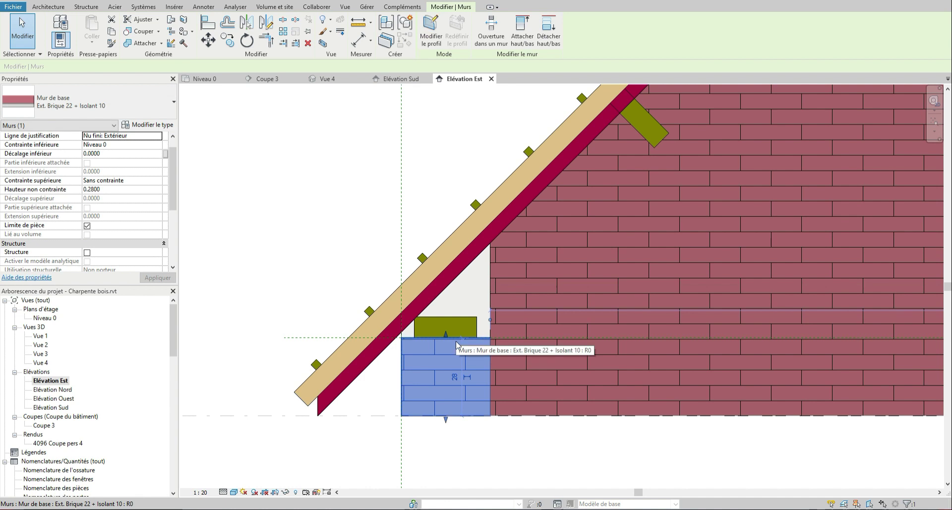
click(358, 26)
scroll(414, 320, up, 4)
click(234, 491)
click(266, 430)
Measure the vertical distance from the wall plate's upper outer corner to the underside of the rafter.
click(413, 309)
click(414, 237)
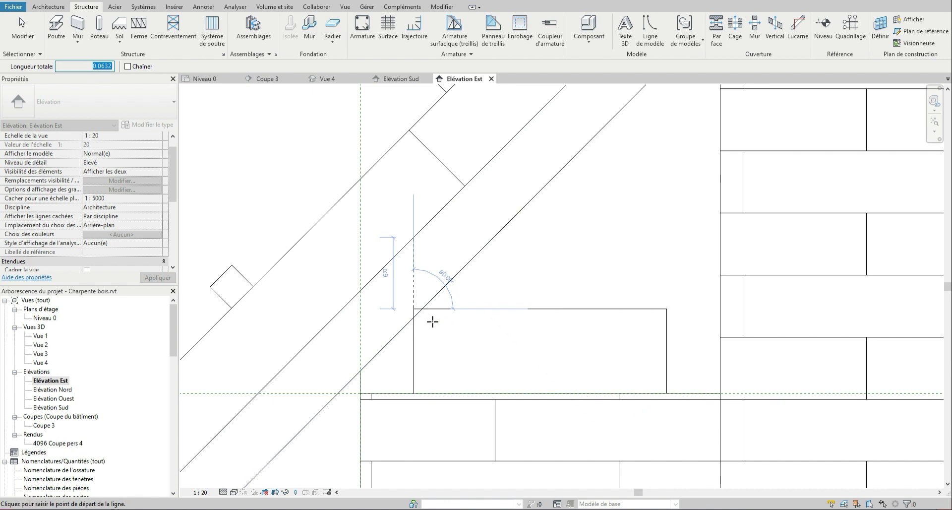
key(Escape)
key(Escape)
Copy the wall plate vertically upward from its upper outer corner to the underside of the rafter.
click(478, 308)
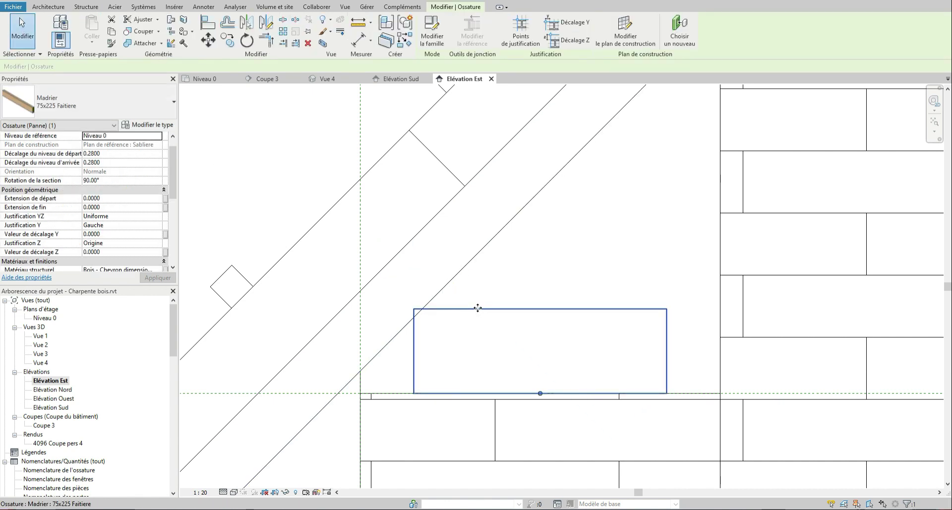
key(m)
key(v)
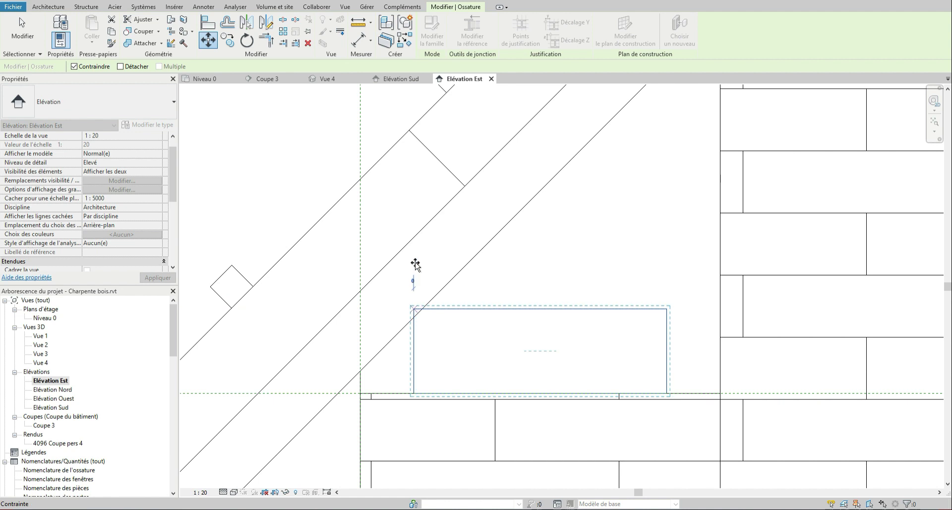
key(c)
key(o)
click(413, 309)
click(414, 237)
key(Escape)
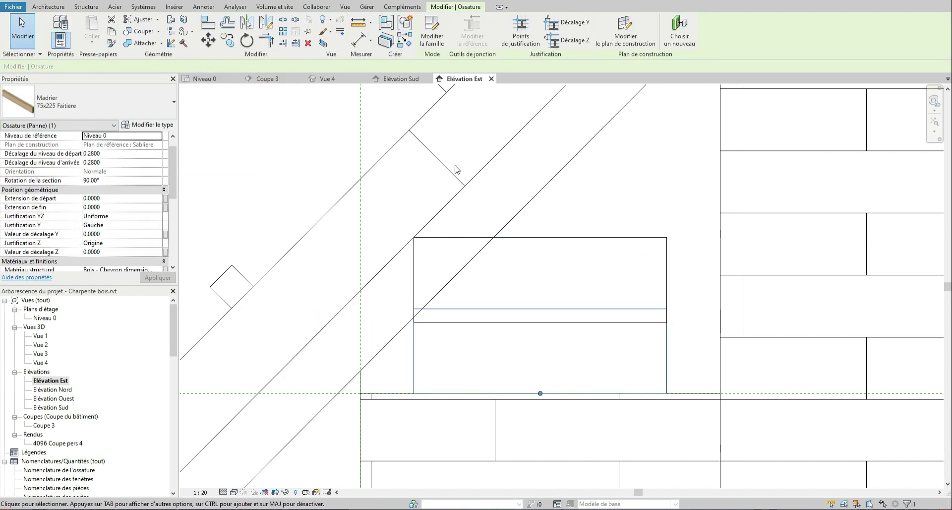
Align the Sabliere reference plane with the underside of the copied wall plate.
key(a)
key(l)
click(465, 323)
click(556, 393)
click(28, 38)
scroll(422, 308, down, 6)
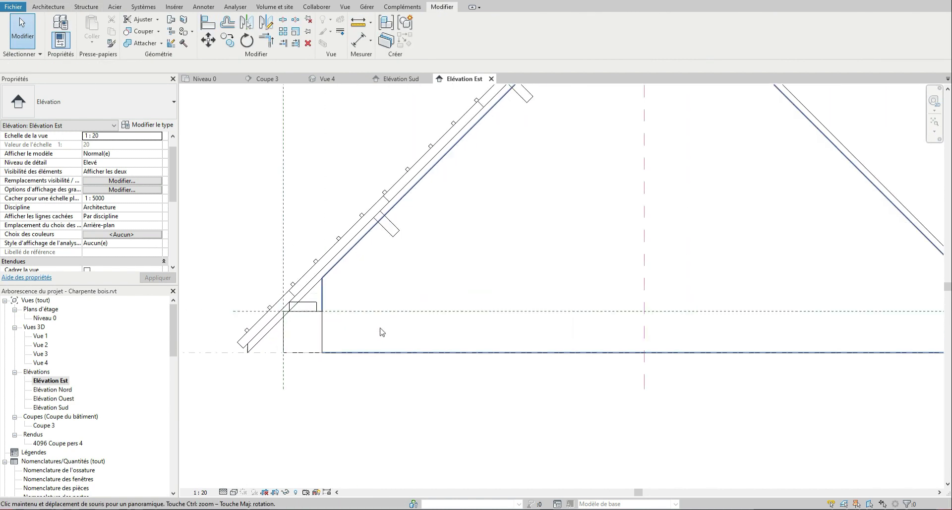
Select all visible walls of the same type as the gable wall in the Elévation Est view.
click(330, 328)
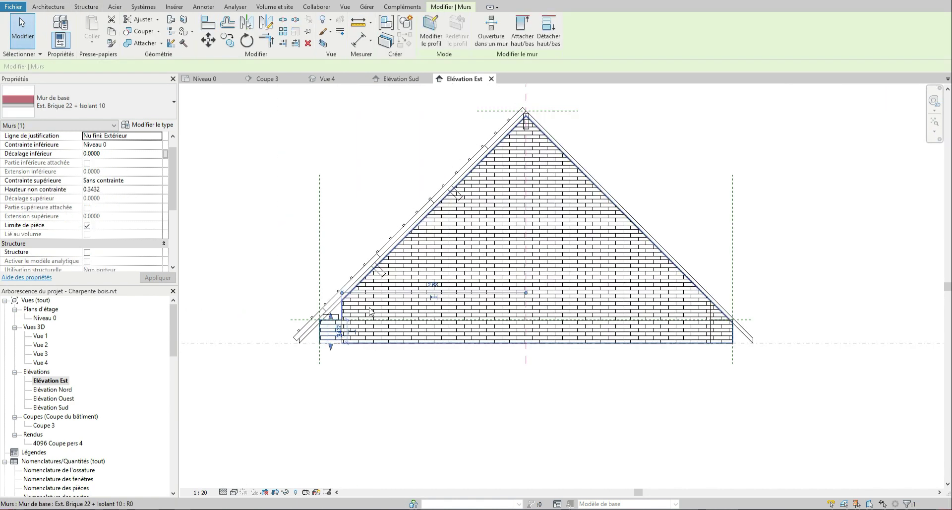
drag(357, 353, 342, 341)
right_click(342, 341)
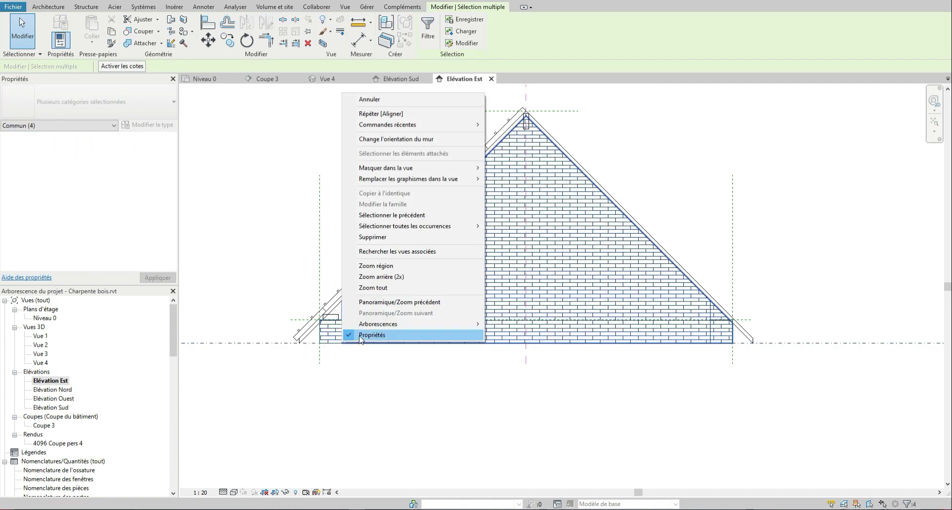
click(504, 285)
right_click(504, 285)
right_click(461, 283)
mouse_move(580, 169)
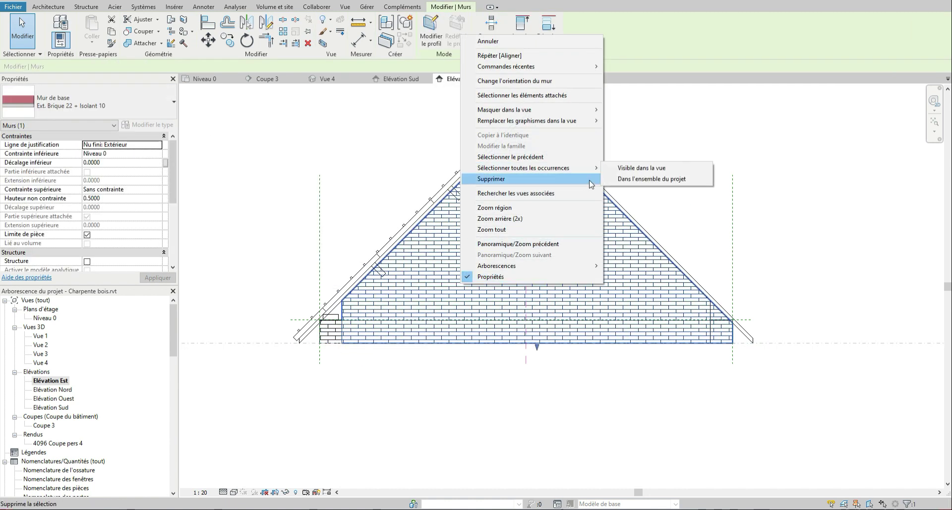
click(640, 169)
Temporarily isolate the selected walls in the 3D view Vue 4 and examine the corner between eave and gable walls.
double_click(38, 363)
click(306, 492)
click(330, 458)
shift+middle_drag(291, 357, 506, 362)
scroll(562, 359, up, 3)
scroll(562, 359, up, 4)
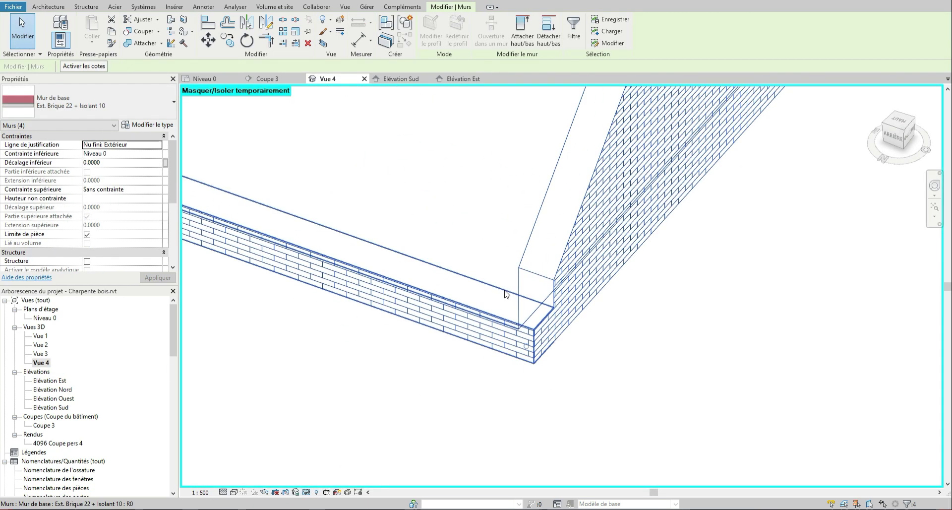
key(Escape)
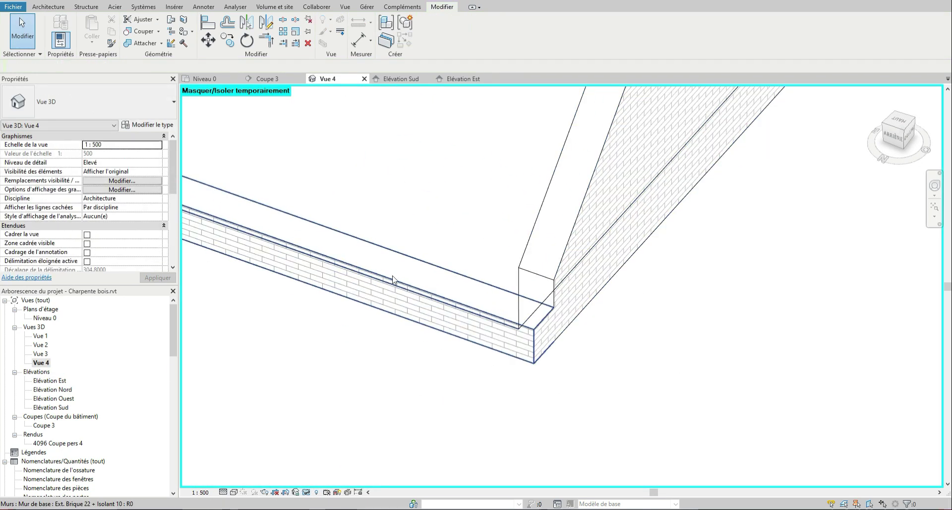
Change the wall join at the near eave-gable corner to a Droit configuration.
key(Tab)
click(470, 281)
click(171, 43)
click(559, 258)
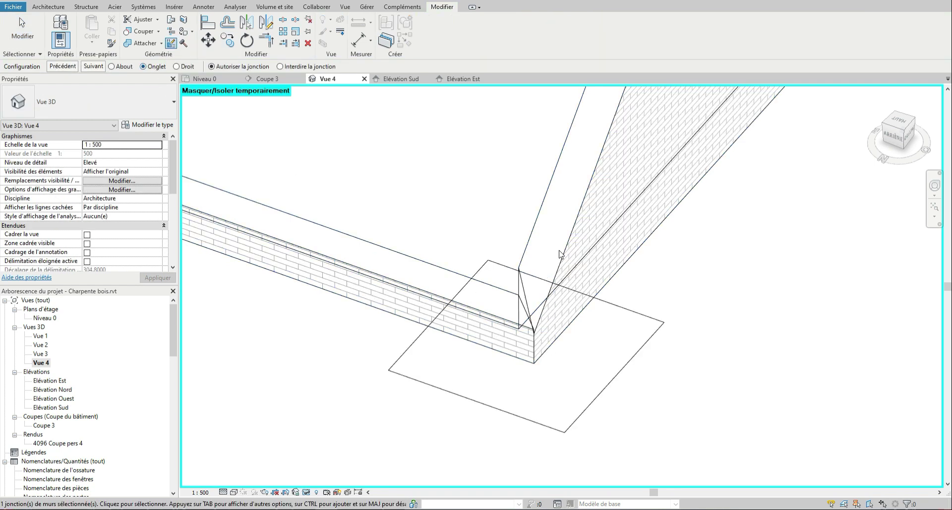
click(94, 66)
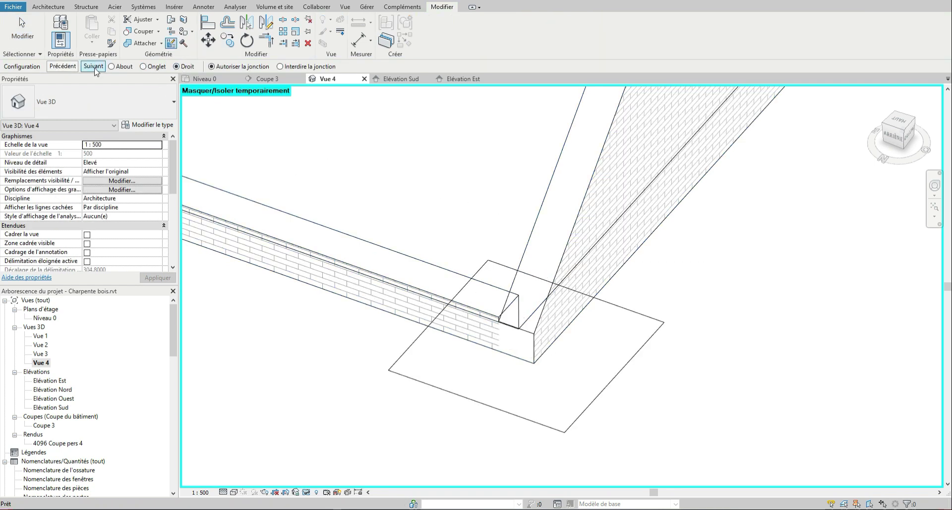
Adjust the wall joins at the remaining corners between the isolated eave and gable walls.
scroll(510, 320, down, 5)
click(130, 67)
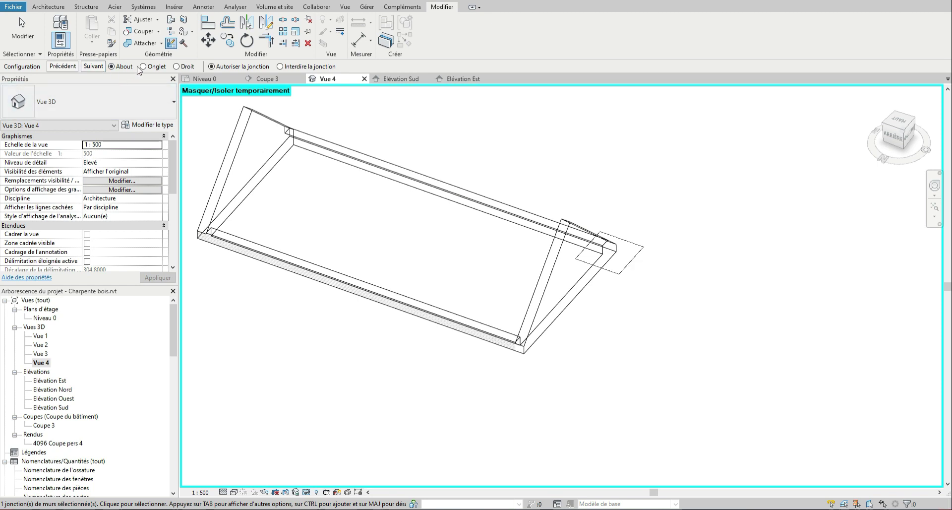
shift+middle_drag(639, 297, 384, 259)
click(622, 232)
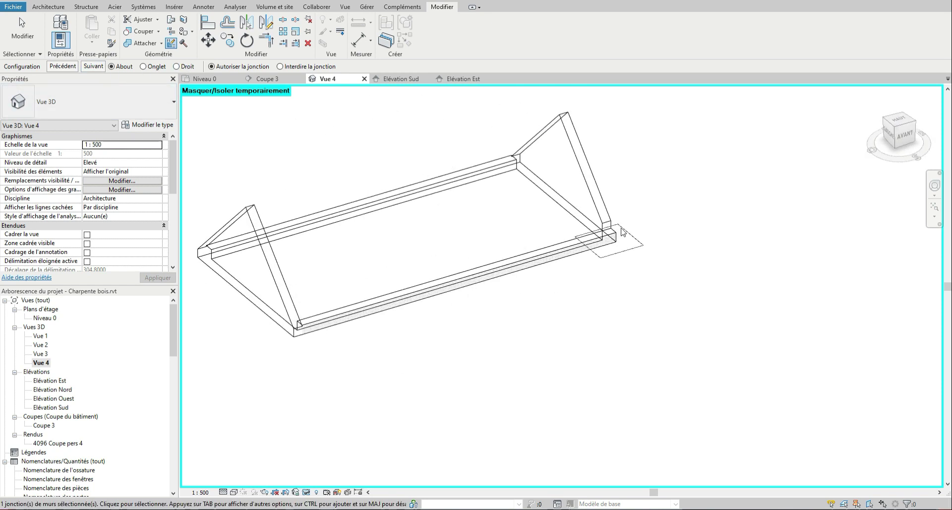
click(491, 150)
click(661, 197)
shift+middle_drag(660, 197, 863, 192)
click(218, 216)
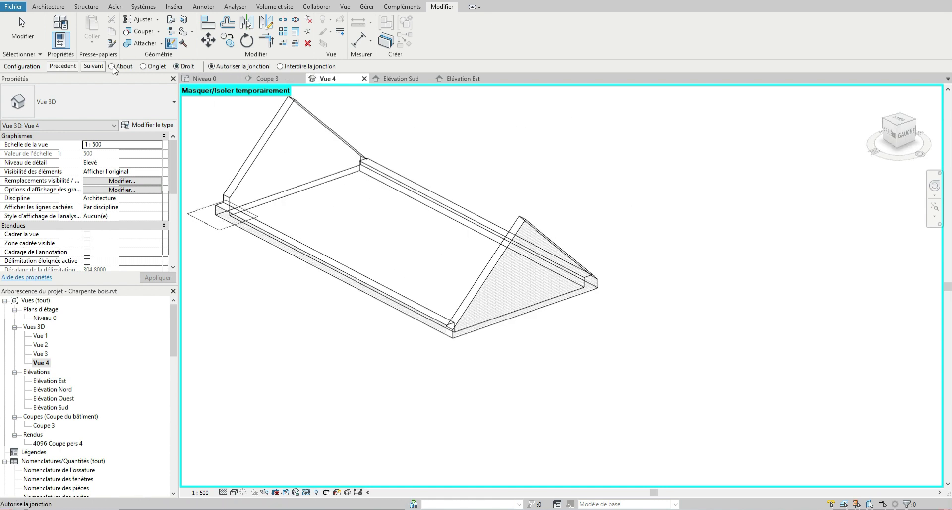
Switch Vue 4 to a shaded visual style and examine the corner where the eave wall meets the gable.
click(234, 492)
click(258, 452)
scroll(377, 293, up, 5)
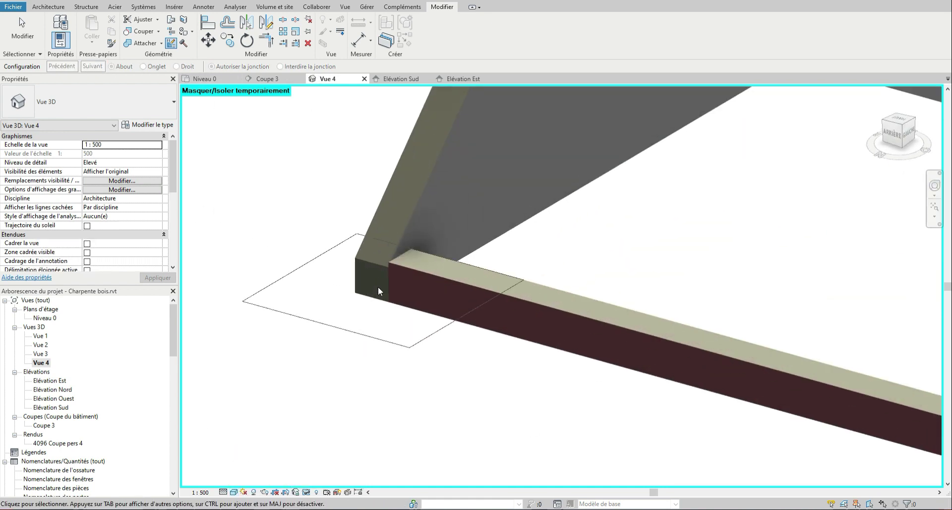
scroll(389, 268, up, 3)
click(477, 268)
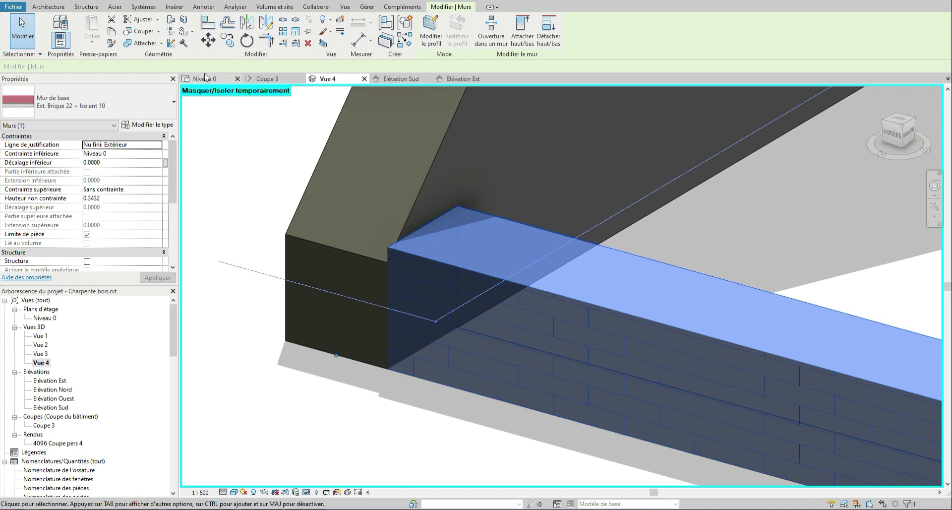
click(48, 7)
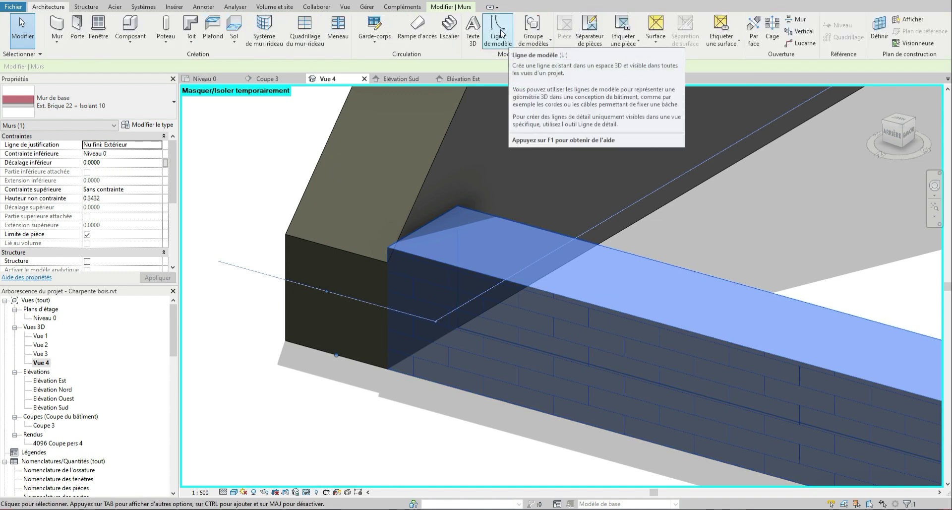
key(Escape)
double_click(414, 212)
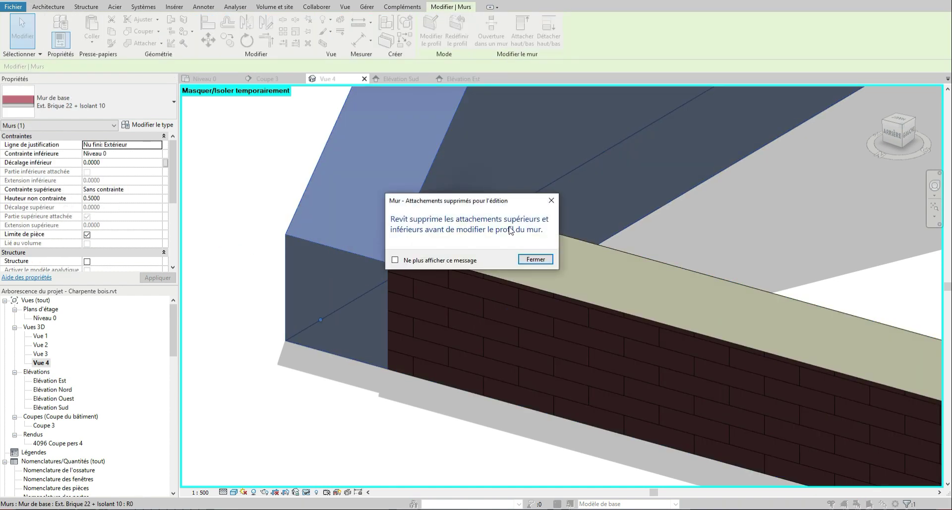
click(551, 202)
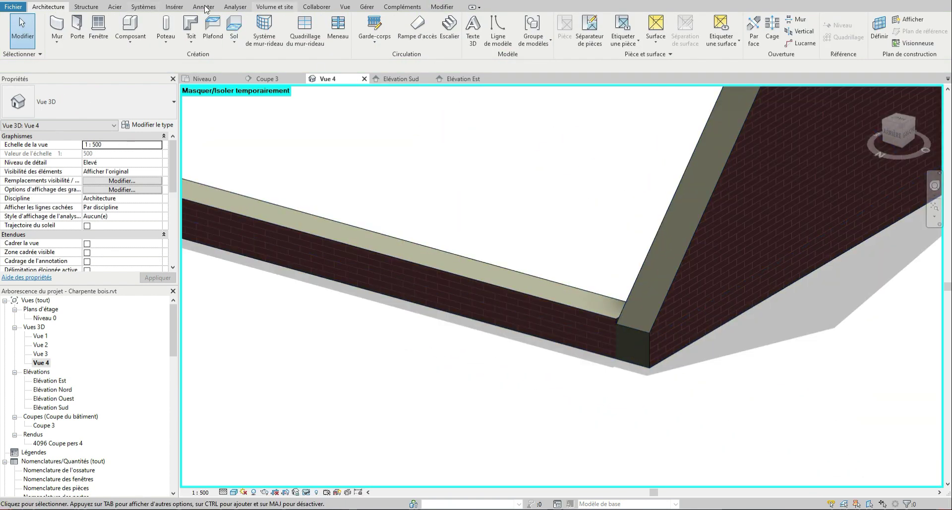
click(441, 7)
click(144, 43)
scroll(755, 383, down, 4)
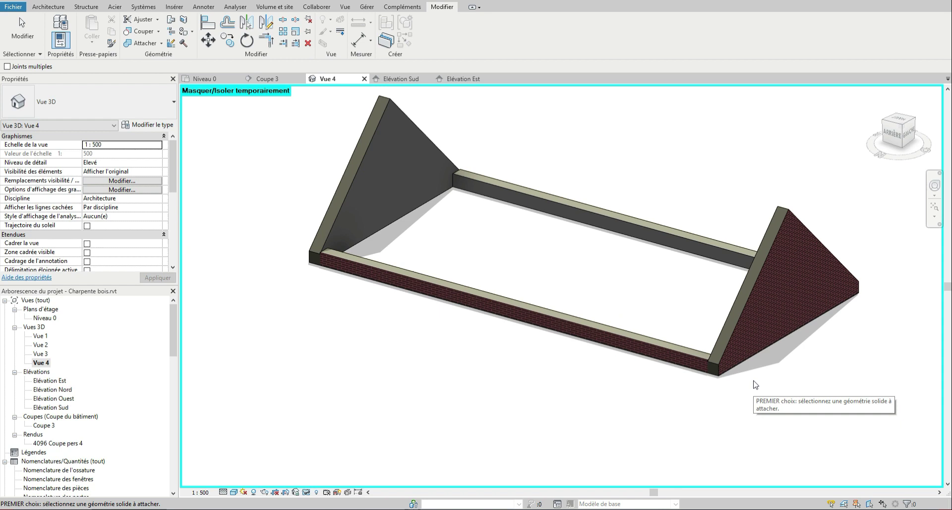
key(Escape)
Change the end wrapping (Retournement aux extrémités) of the Ext. Brique 22 + Isolant 10 wall type.
click(720, 366)
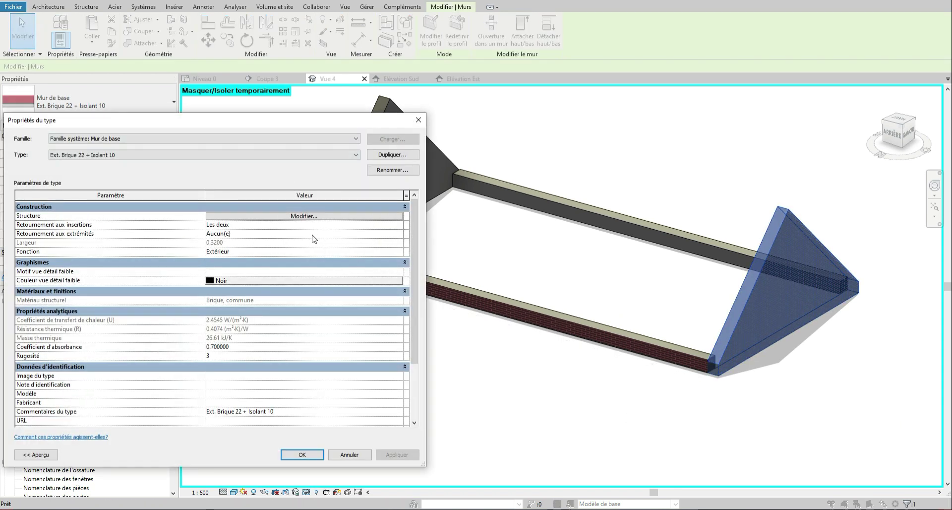
click(399, 233)
click(219, 250)
click(387, 454)
click(302, 454)
click(663, 388)
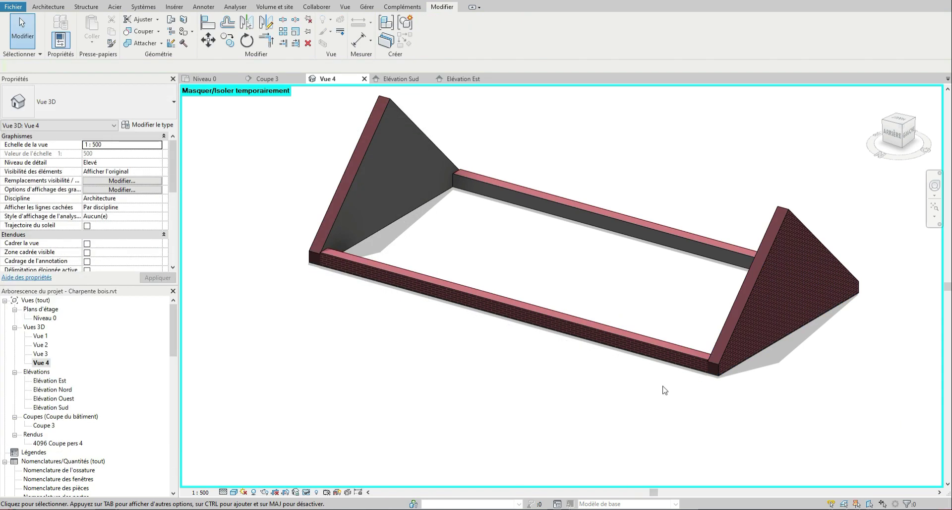
Join the geometry of the eave walls and gable walls where they meet.
scroll(635, 367, up, 5)
scroll(596, 407, down, 5)
shift+middle_drag(647, 395, 542, 391)
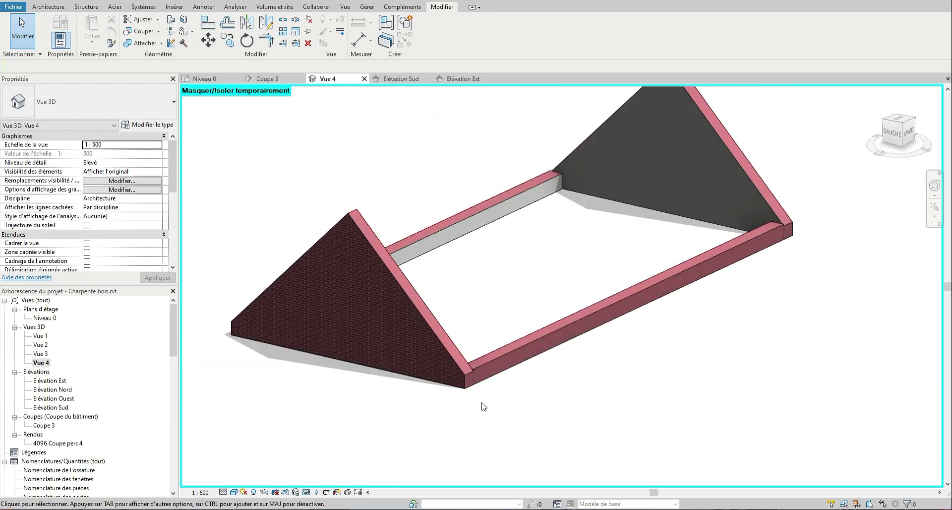
scroll(483, 400, up, 5)
scroll(491, 334, down, 5)
click(142, 43)
click(525, 337)
click(403, 263)
click(694, 184)
click(555, 215)
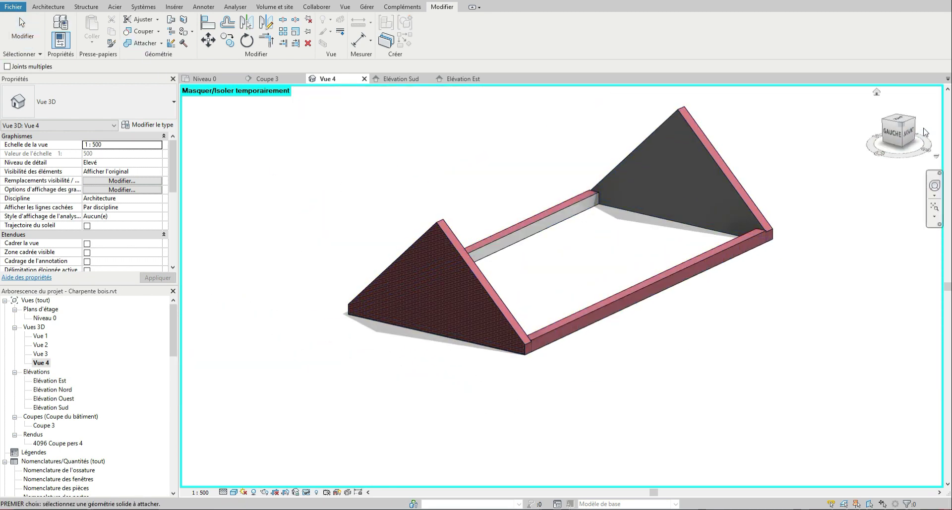
Switch Vue 4 to perspective projection and restore the temporarily hidden elements.
right_click(893, 126)
click(845, 184)
right_click(738, 221)
click(770, 345)
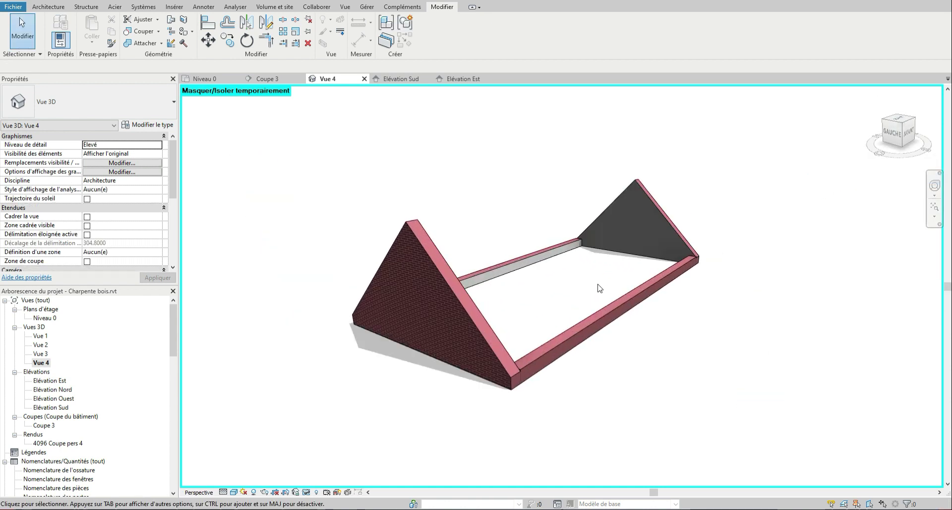
click(306, 492)
click(369, 481)
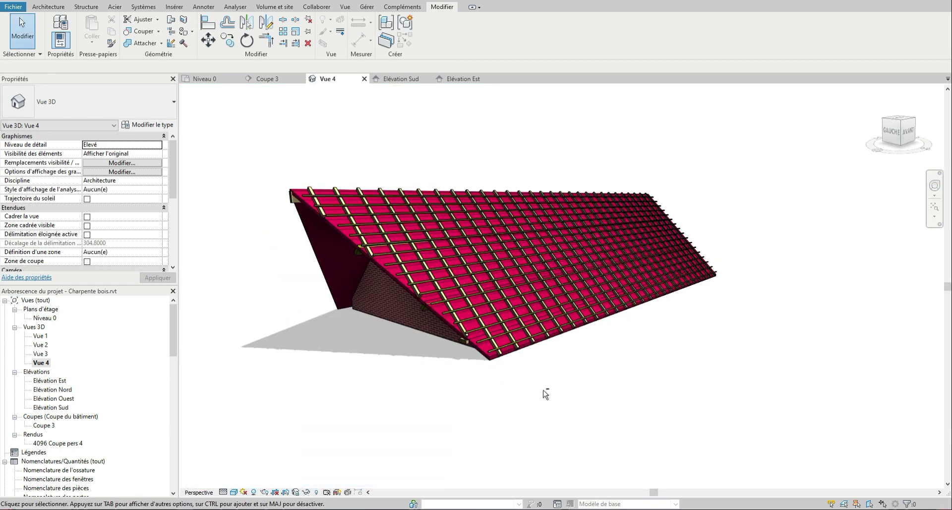
Temporarily hide the Toit - 50 roof in Vue 4 to expose the timber framing.
right_click(358, 252)
click(459, 402)
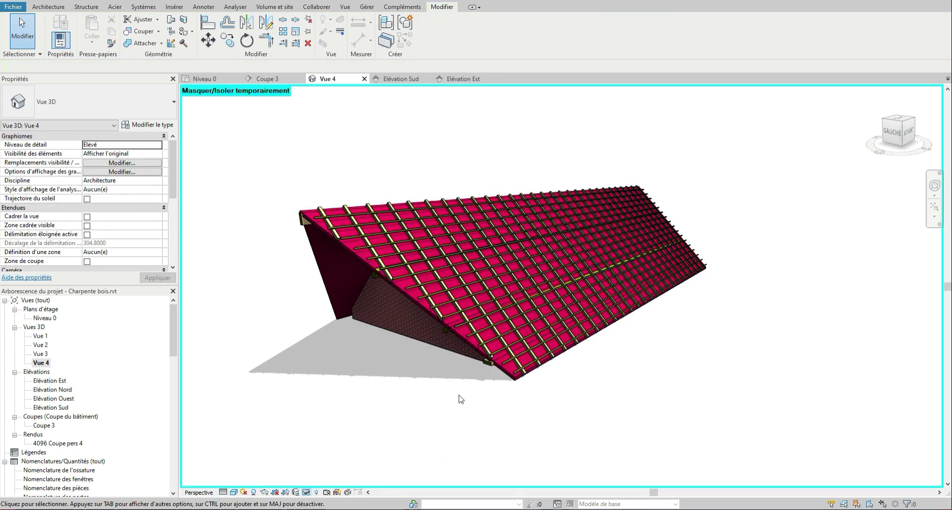
right_click(304, 210)
click(306, 492)
click(329, 468)
click(321, 231)
click(306, 491)
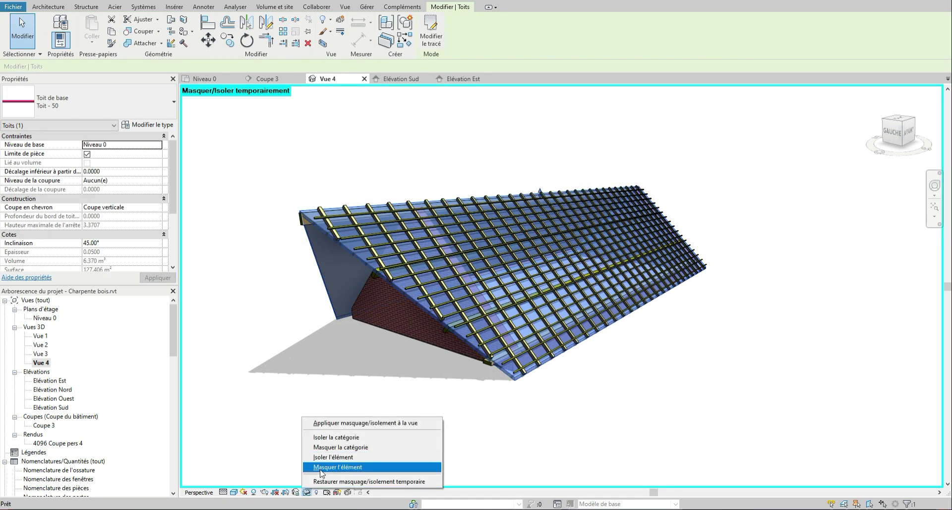
click(328, 465)
Examine the exposed framing around the gable and restore the temporarily hidden roof.
shift+middle_drag(573, 399, 593, 407)
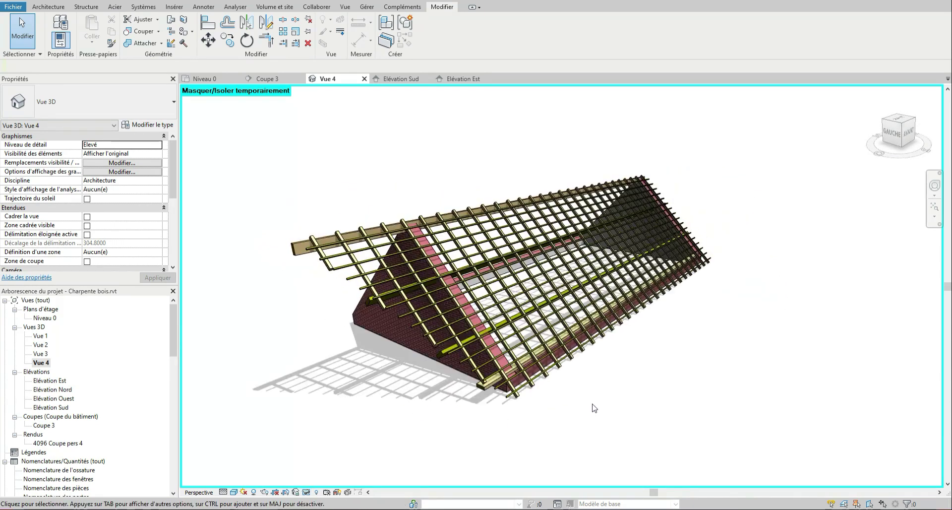
shift+middle_drag(488, 381, 450, 390)
scroll(446, 386, up, 3)
click(306, 492)
click(335, 482)
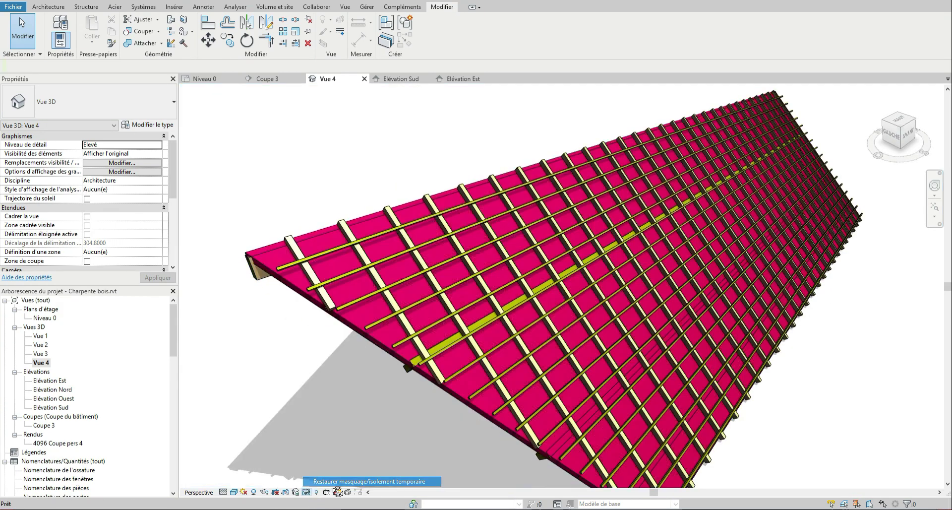
Temporarily hide the Toit - 50 roof again and view the rafters, battens and purlins over the gable.
click(304, 299)
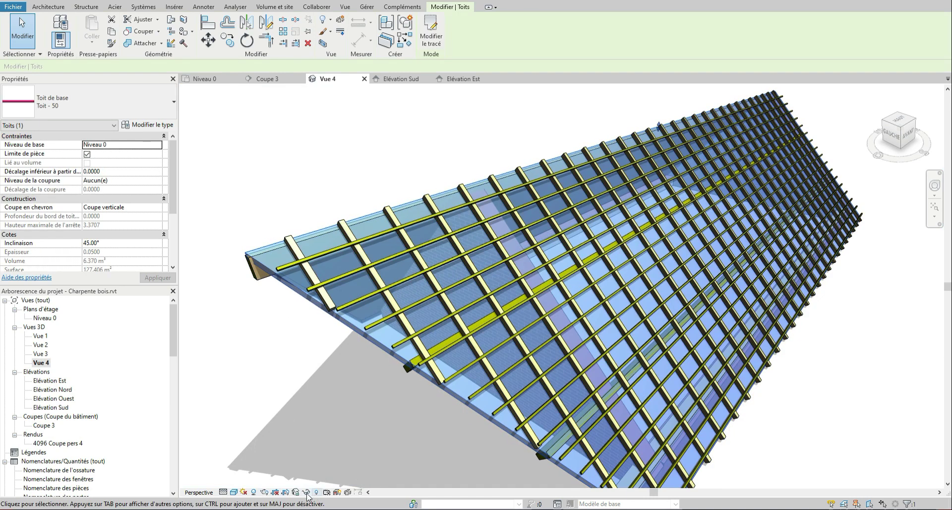
click(307, 492)
click(337, 468)
scroll(555, 367, down, 2)
shift+middle_drag(582, 421, 557, 390)
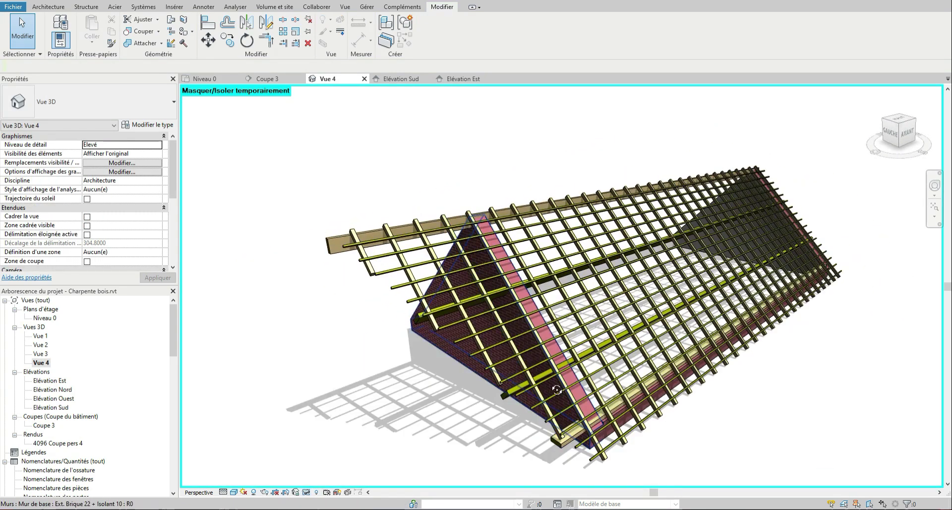
click(51, 2)
shift+middle_drag(632, 344, 606, 320)
Close the other open views and apply the rendering view template to Vue 4.
click(243, 492)
click(280, 453)
key(Escape)
click(234, 492)
click(263, 417)
click(306, 2)
drag(170, 180, 171, 221)
click(124, 252)
click(169, 262)
click(448, 368)
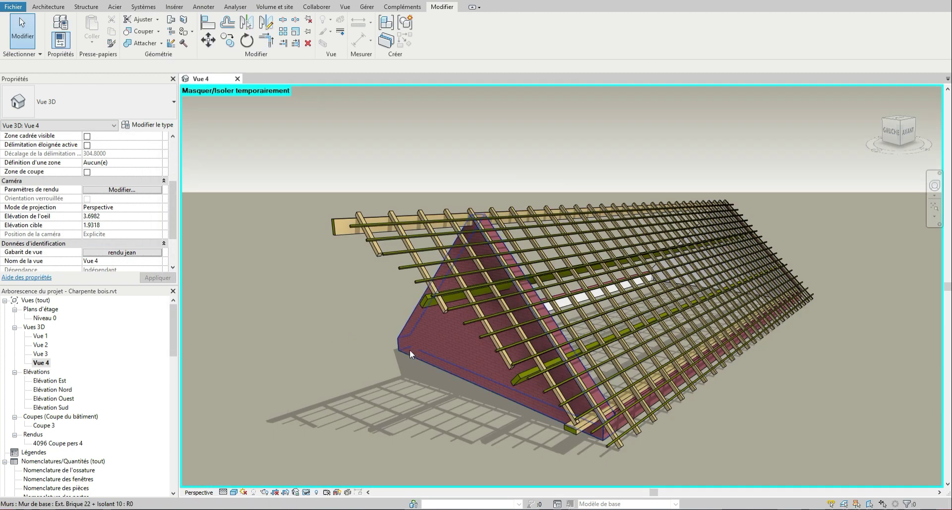
Examine the types of the upper intermediate purlin and ridge beam and the beam types available to the batten system.
shift+middle_drag(410, 350, 422, 344)
click(427, 265)
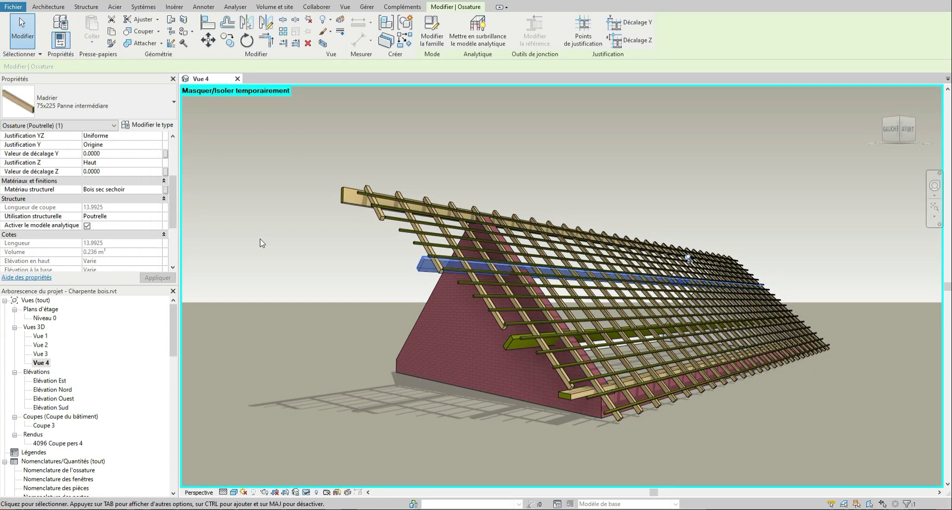
click(354, 193)
click(157, 171)
scroll(140, 213, down, 5)
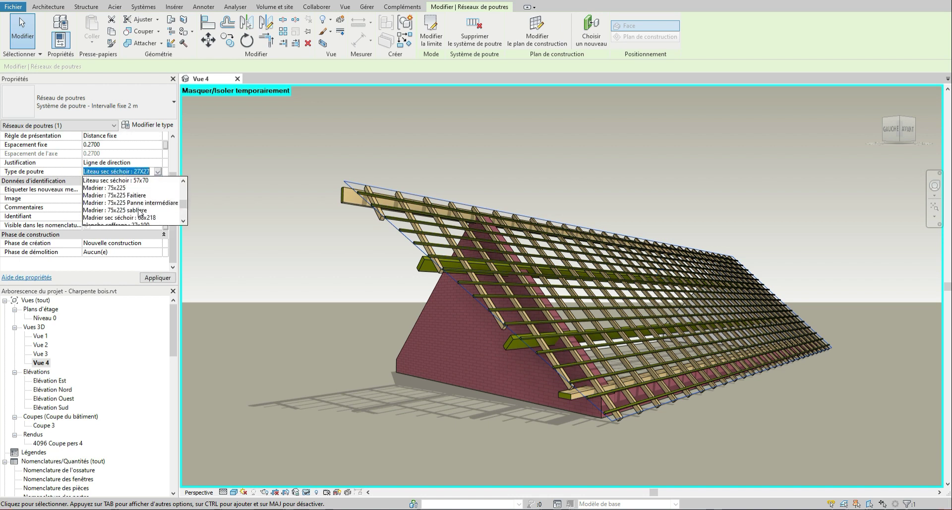
scroll(144, 215, up, 5)
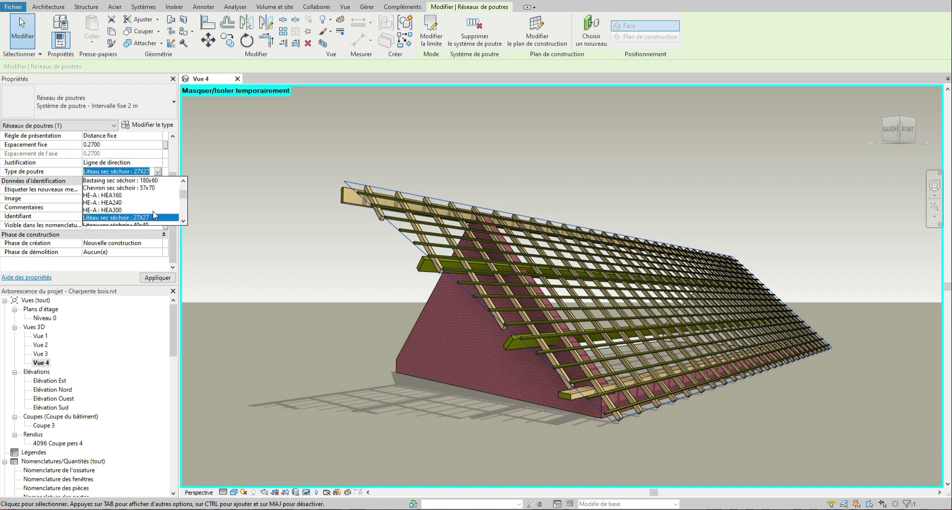
click(353, 194)
click(91, 110)
click(308, 238)
Examine the lower intermediate purlin's type and the other Madrier types available for it.
shift+middle_drag(575, 356, 574, 385)
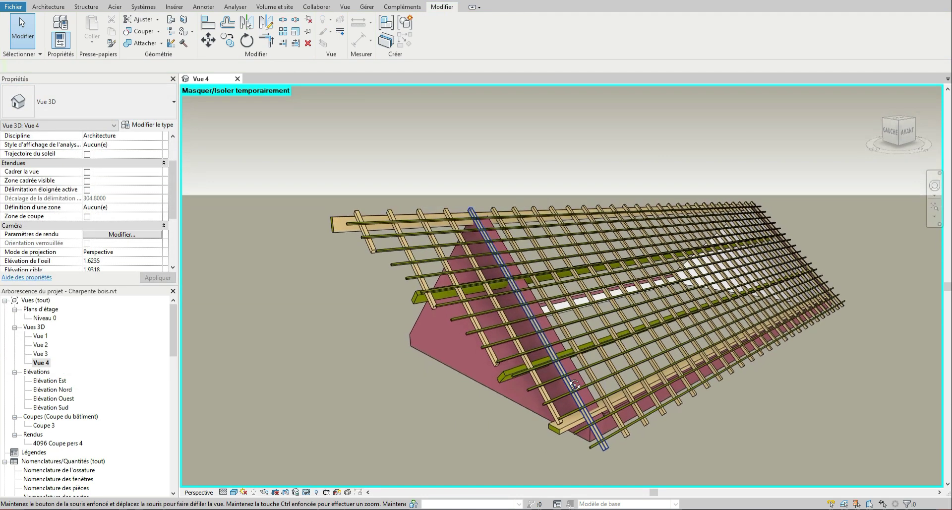
click(560, 356)
click(101, 114)
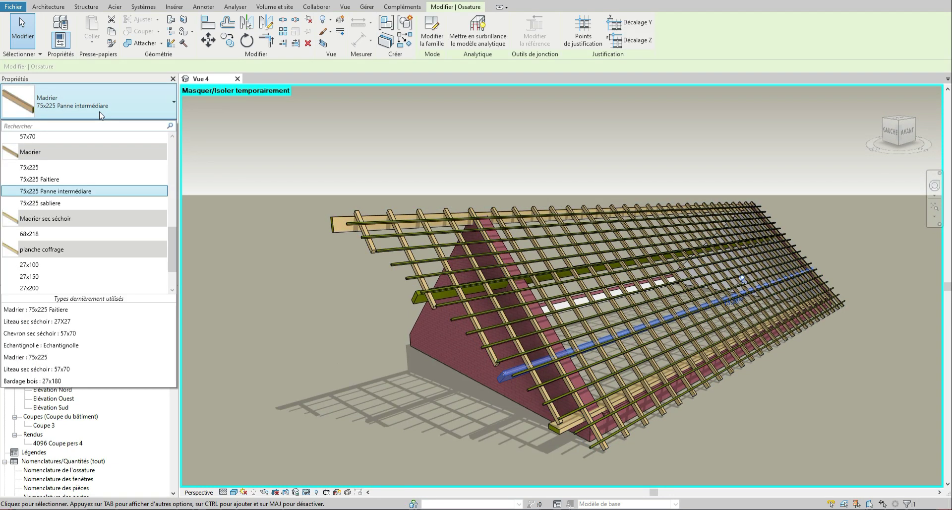
click(402, 189)
click(402, 188)
Examine the rafters, battens, purlins and walls of the rendered roof structure from several viewpoints.
shift+middle_drag(582, 328, 577, 305)
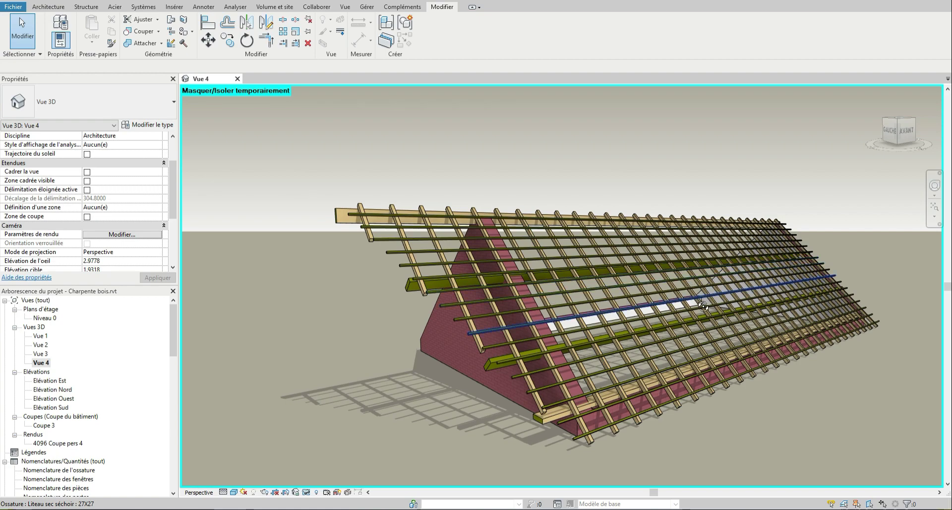
shift+middle_drag(735, 309, 587, 283)
scroll(586, 282, up, 3)
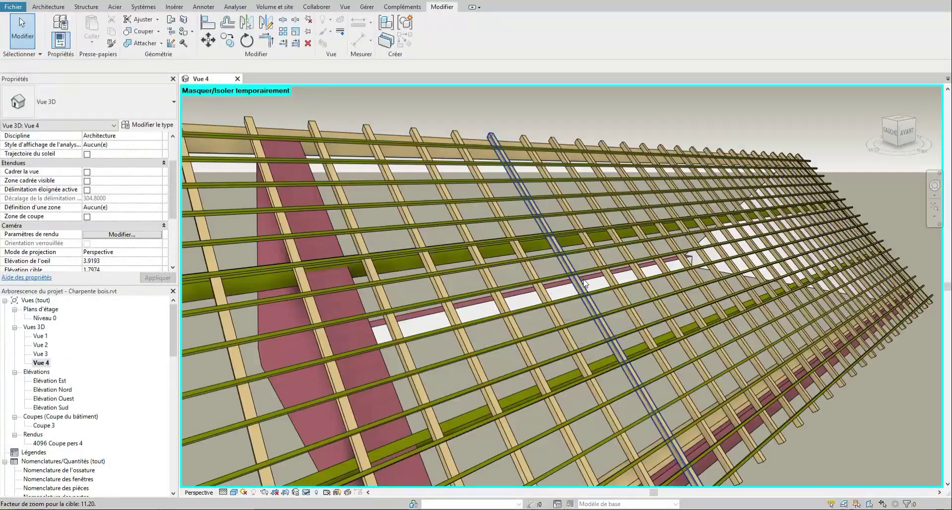
scroll(586, 282, down, 1)
shift+drag(586, 283, 566, 284)
shift+middle_drag(565, 284, 413, 261)
scroll(398, 253, down, 4)
shift+middle_drag(511, 268, 773, 276)
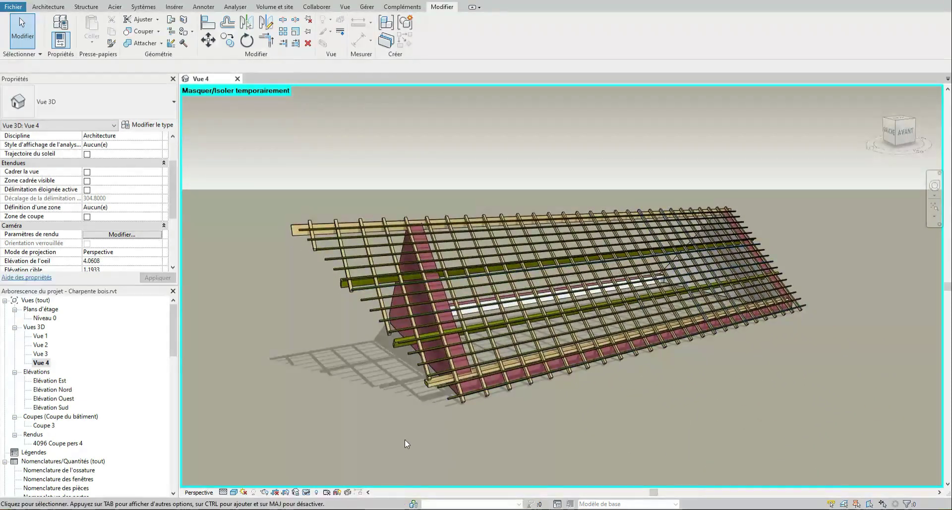
Restore the temporarily hidden roof and view the gable-end overhang.
click(306, 491)
click(347, 483)
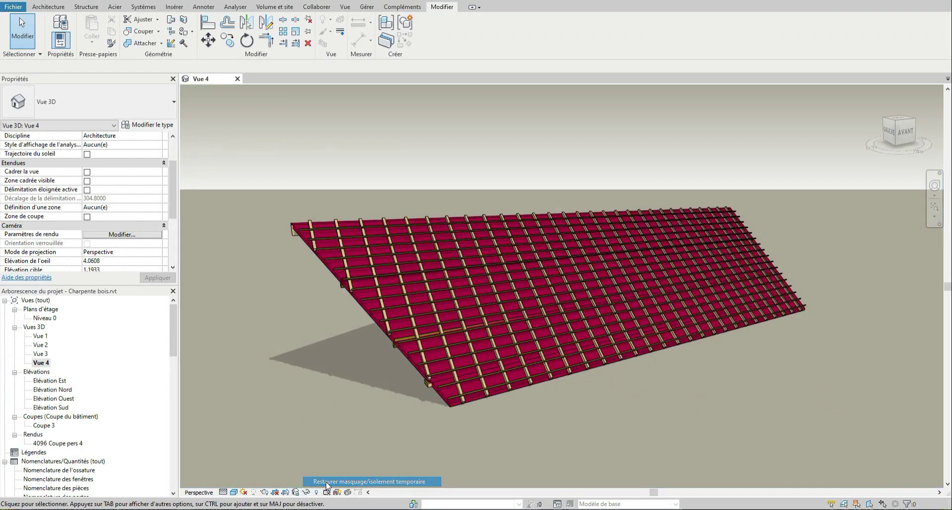
shift+middle_drag(350, 350, 375, 349)
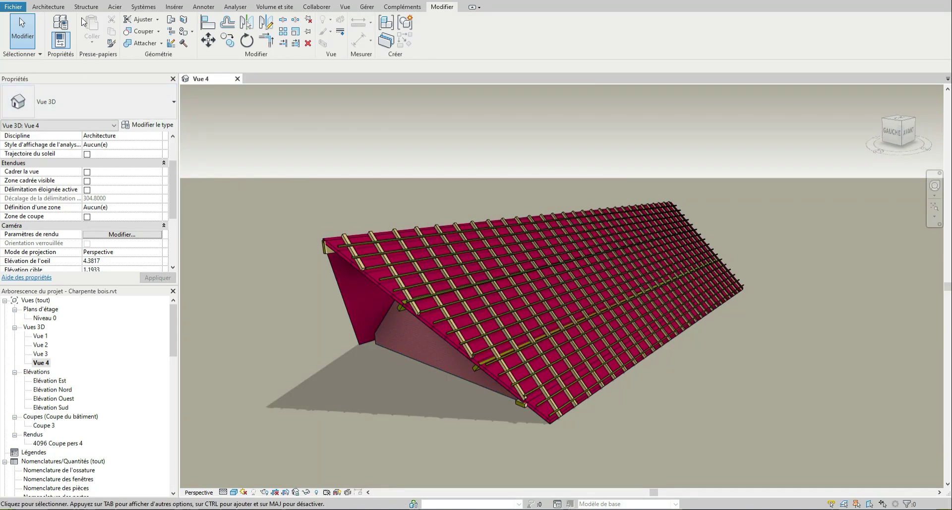
Start placing roof fascias and examine the profile and material options of the Bord de toiture type without changing them.
click(48, 7)
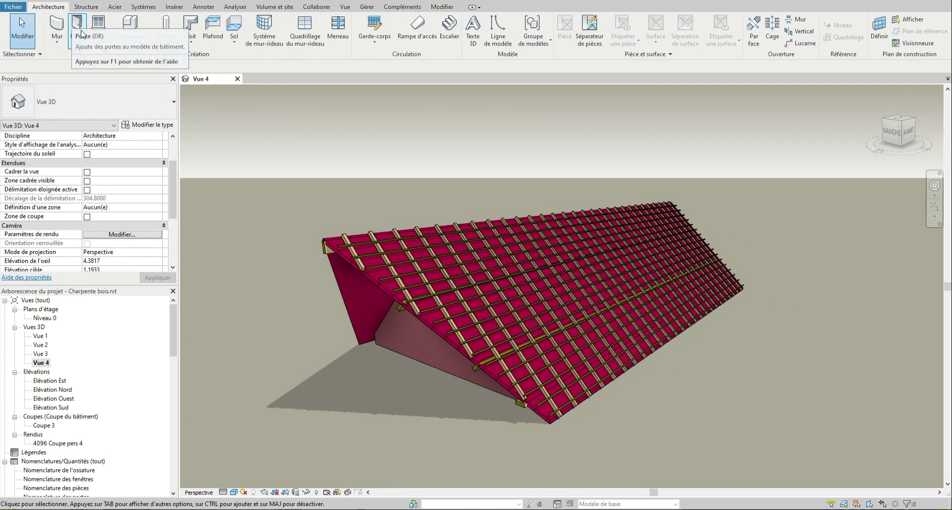
click(197, 43)
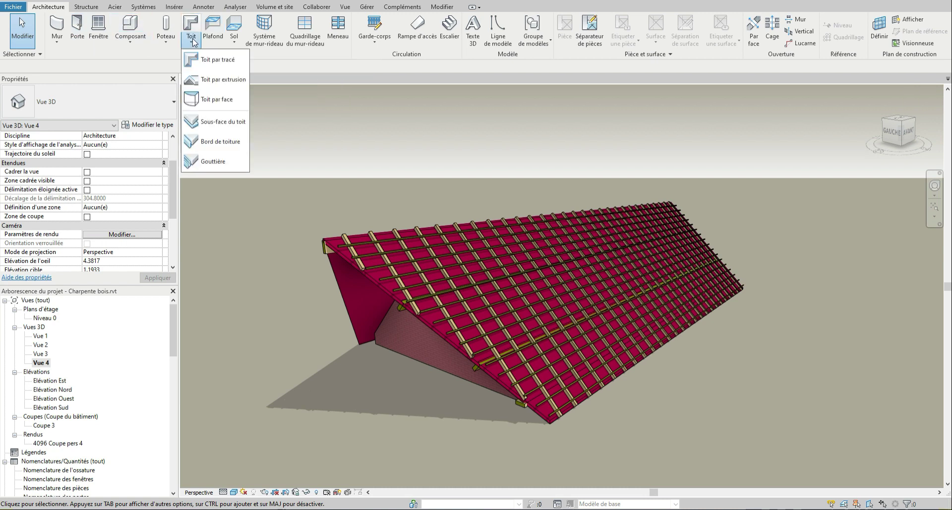
click(213, 142)
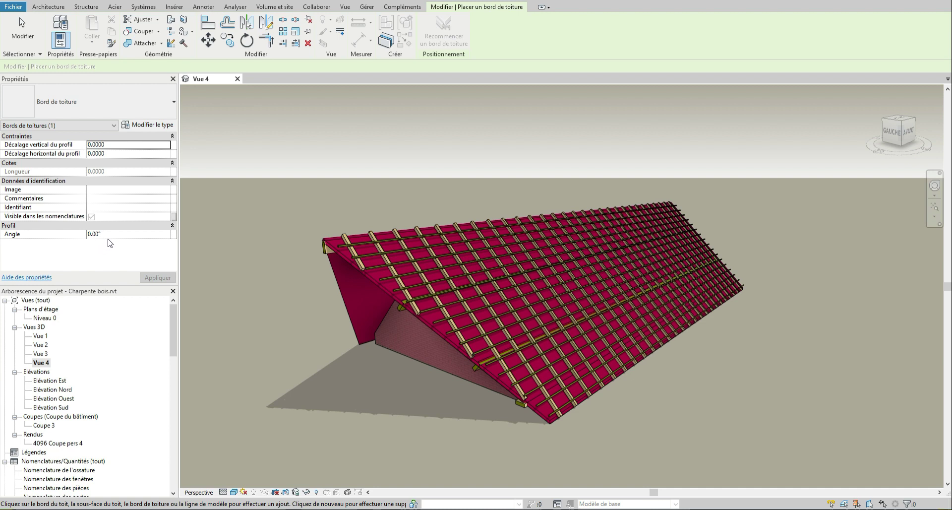
click(148, 126)
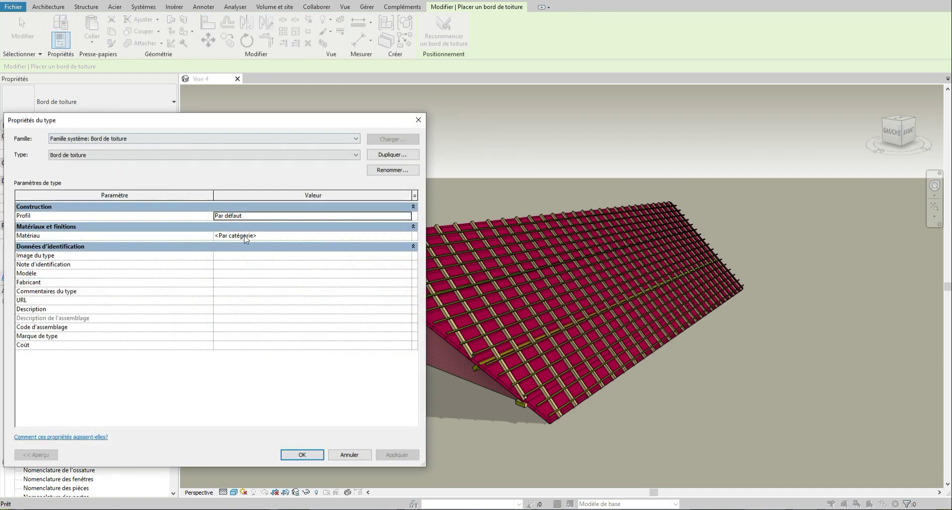
click(408, 216)
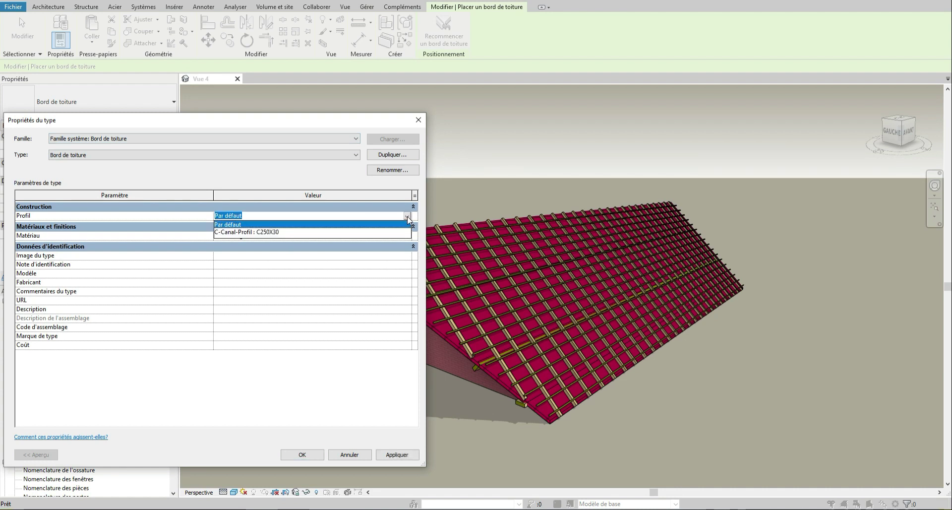
click(408, 217)
click(409, 237)
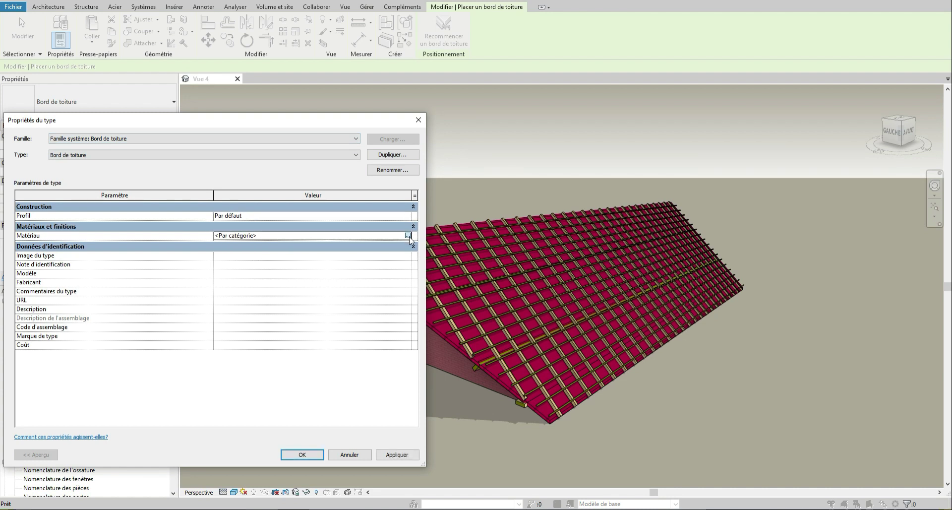
click(408, 236)
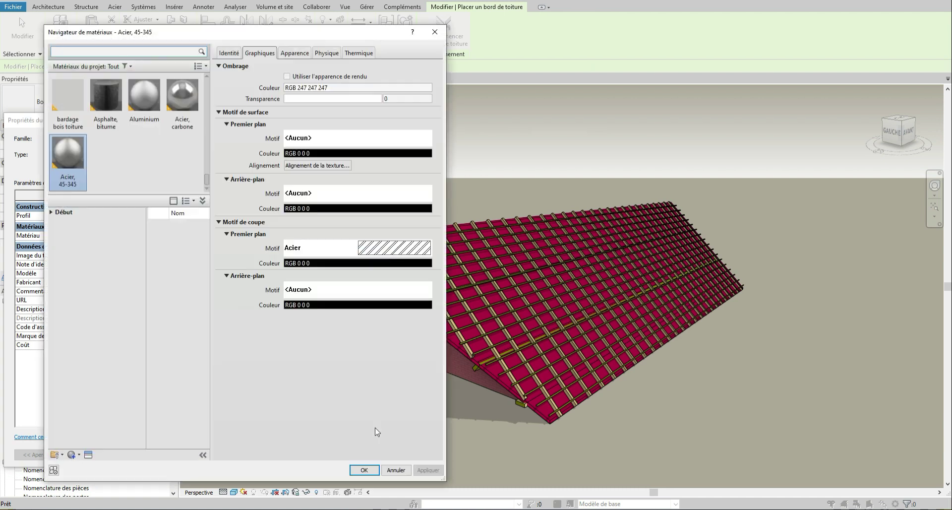
click(395, 470)
click(353, 457)
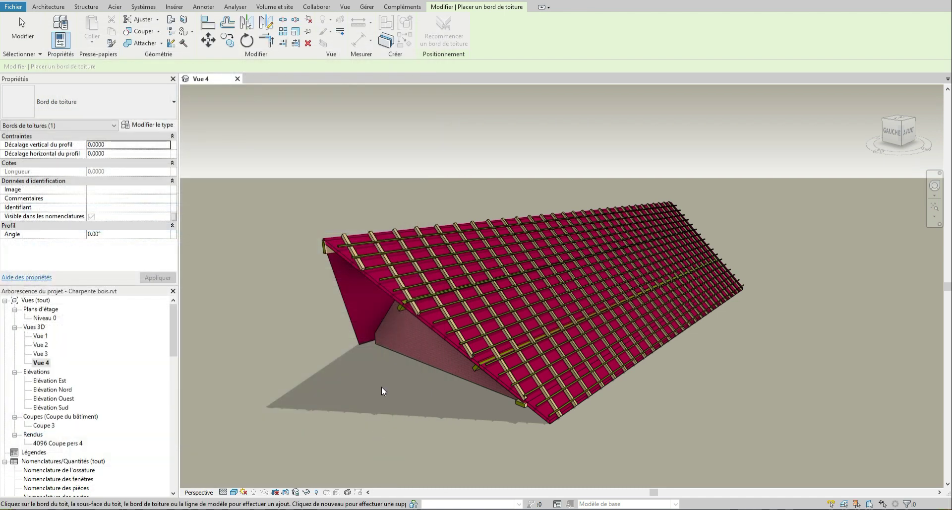
Place roof fascias along both sloping edges of the Gauche-side gable and along the front and rear eaves.
click(345, 255)
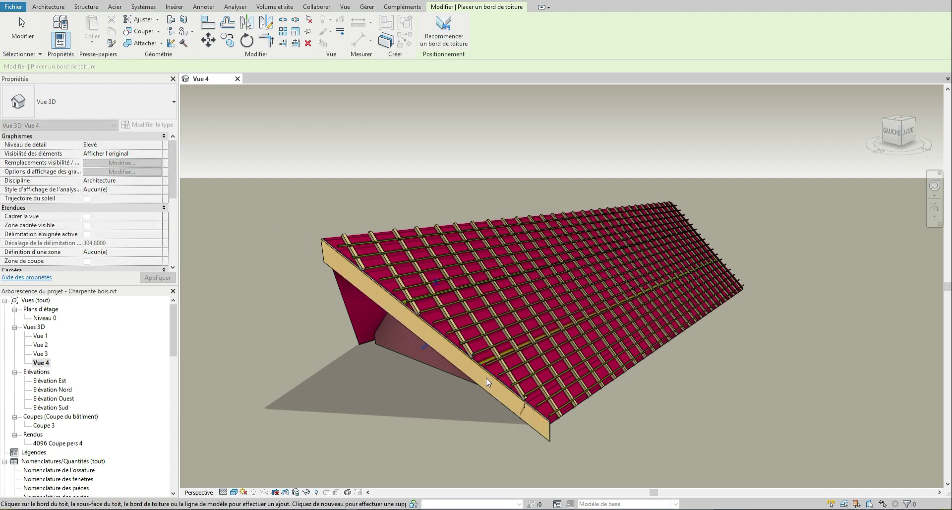
shift+middle_drag(525, 413, 506, 389)
scroll(580, 449, up, 2)
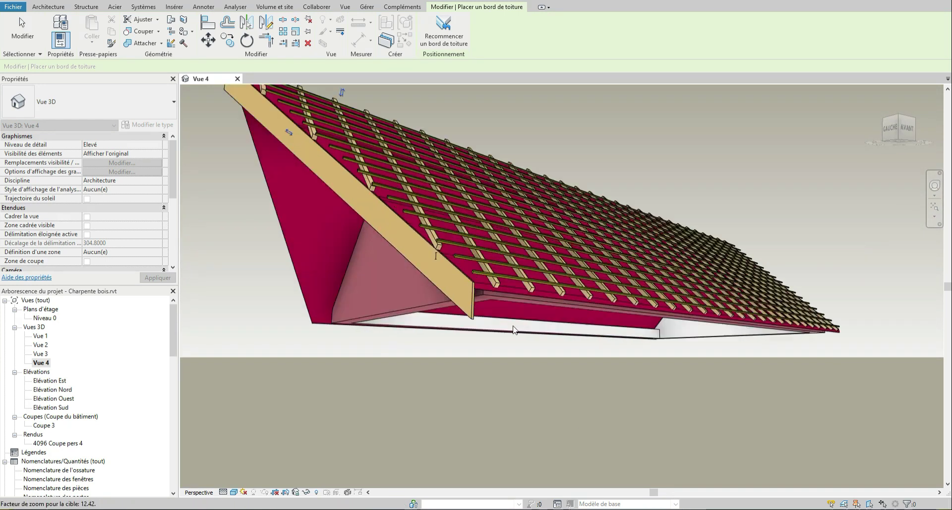
click(487, 290)
shift+middle_drag(489, 291, 612, 326)
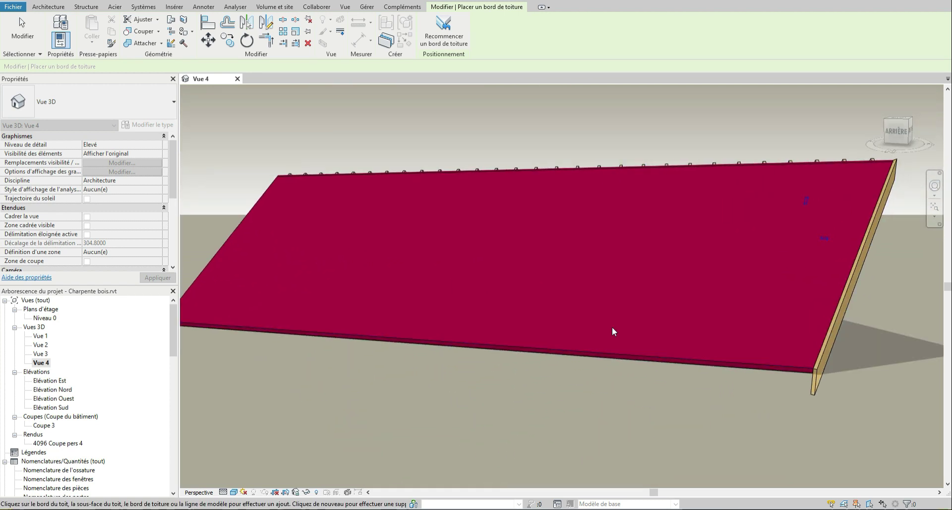
click(661, 363)
Place roof fascias along both sloping edges of the Droite-side gable.
shift+middle_drag(648, 358, 553, 376)
click(575, 353)
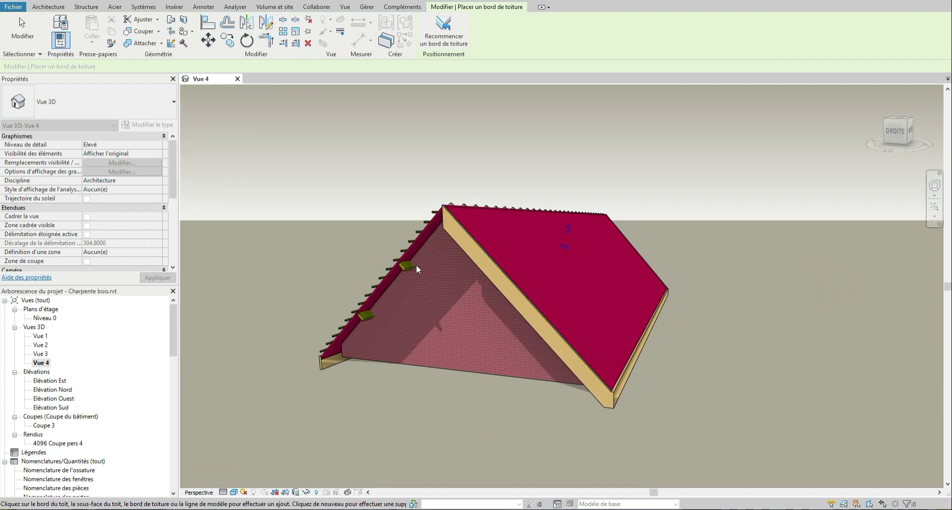
click(414, 237)
shift+middle_drag(421, 240, 547, 267)
Examine the fascias at the eave corners, ridge and both gables, and end the fascia placement.
shift+middle_drag(646, 332, 540, 317)
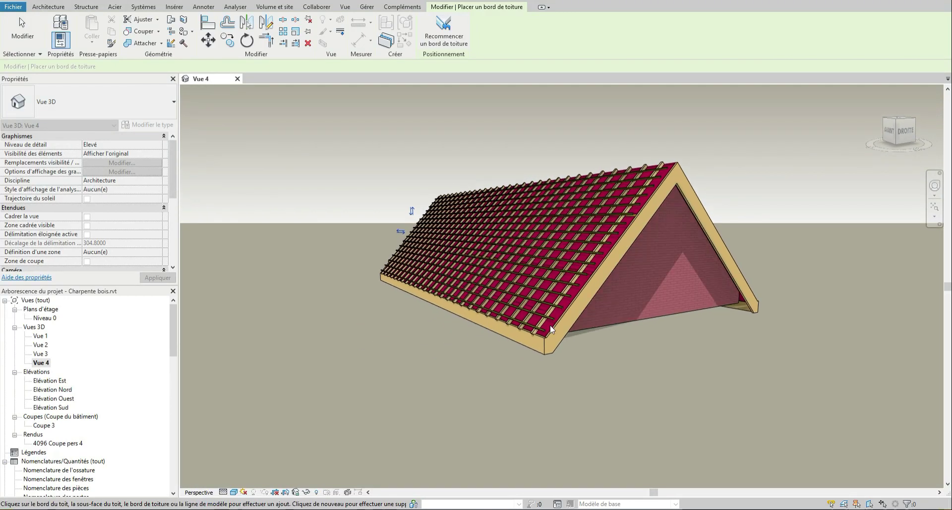
scroll(555, 335, up, 2)
scroll(554, 330, up, 5)
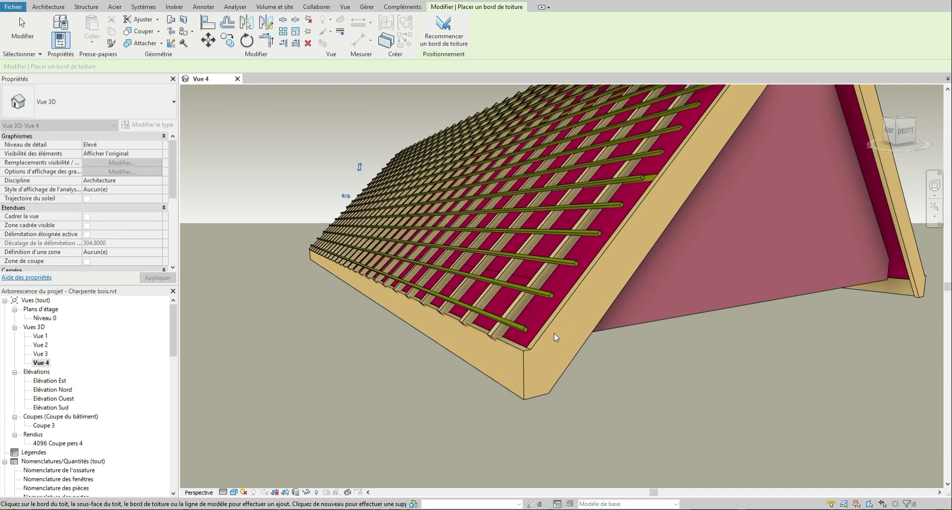
shift+middle_drag(614, 323, 550, 326)
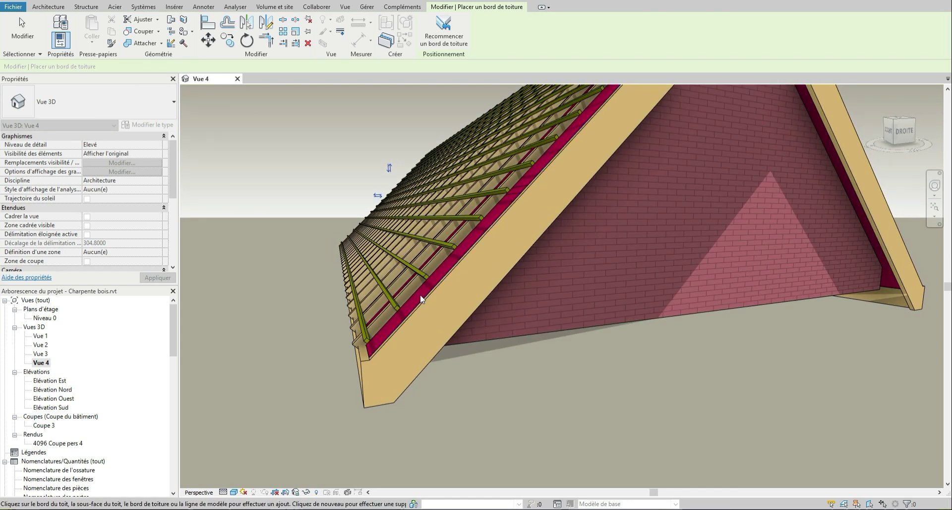
shift+middle_drag(430, 292, 463, 314)
scroll(465, 313, down, 3)
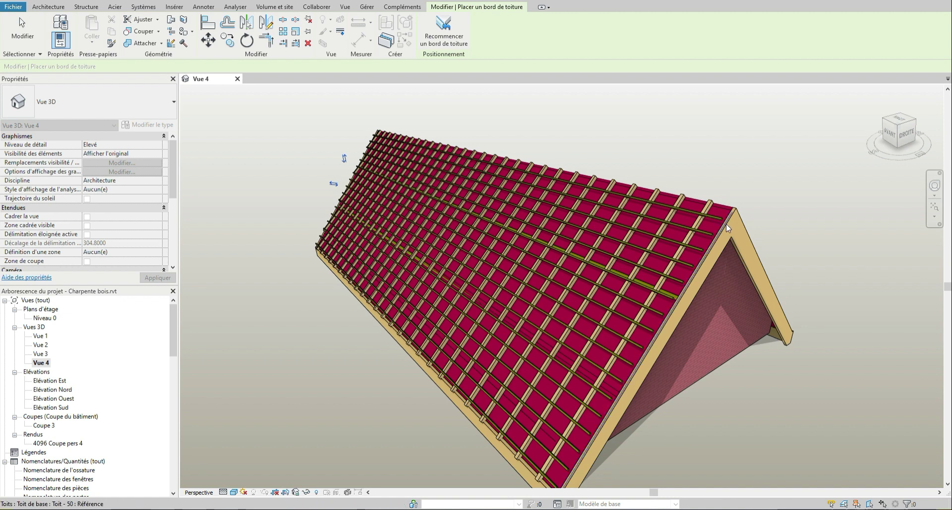
scroll(726, 221, down, 2)
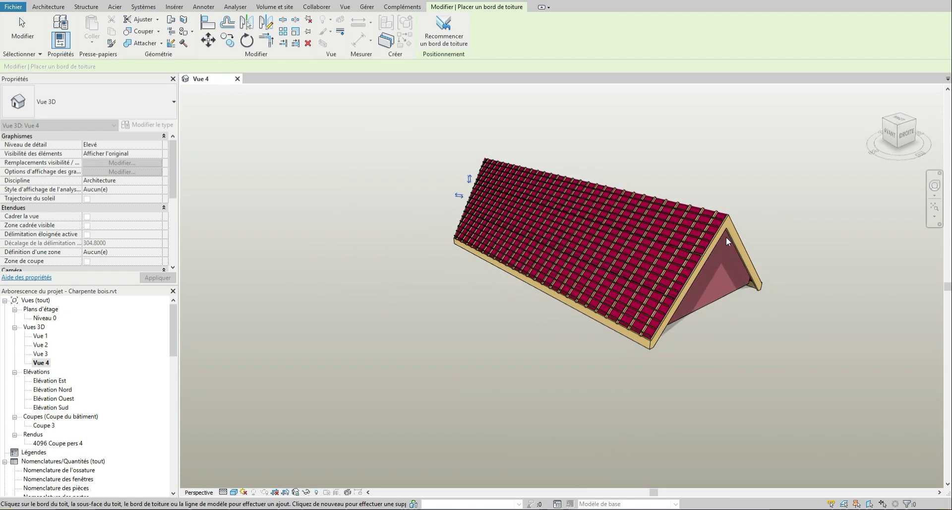
shift+middle_drag(748, 244, 190, 232)
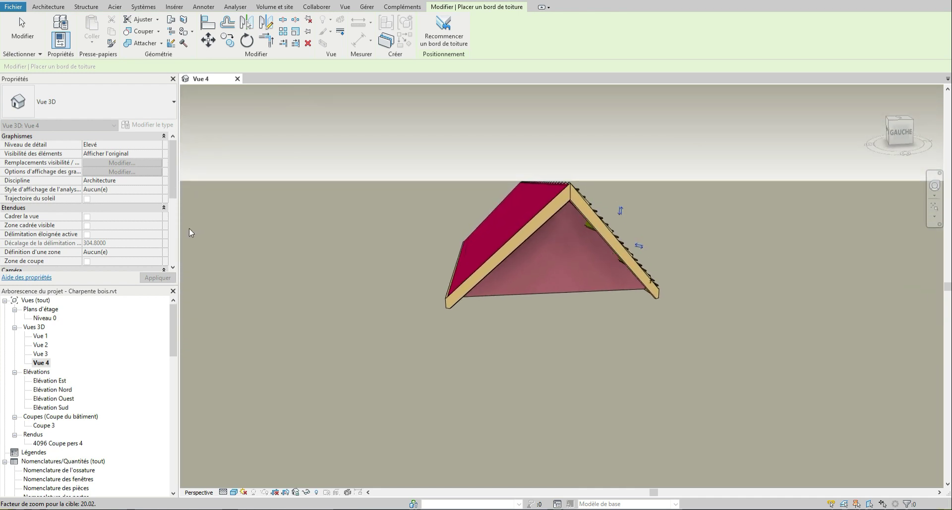
shift+middle_drag(463, 260, 505, 273)
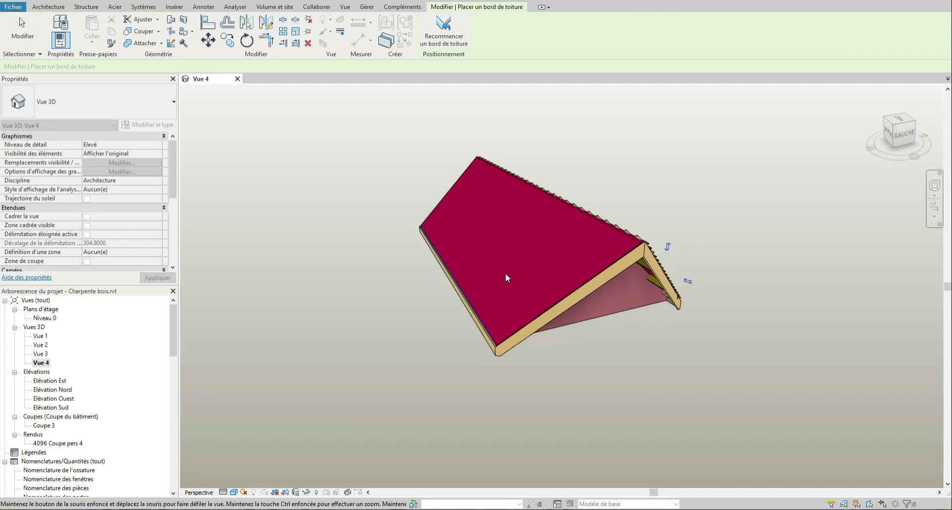
scroll(656, 300, up, 2)
scroll(655, 298, up, 1)
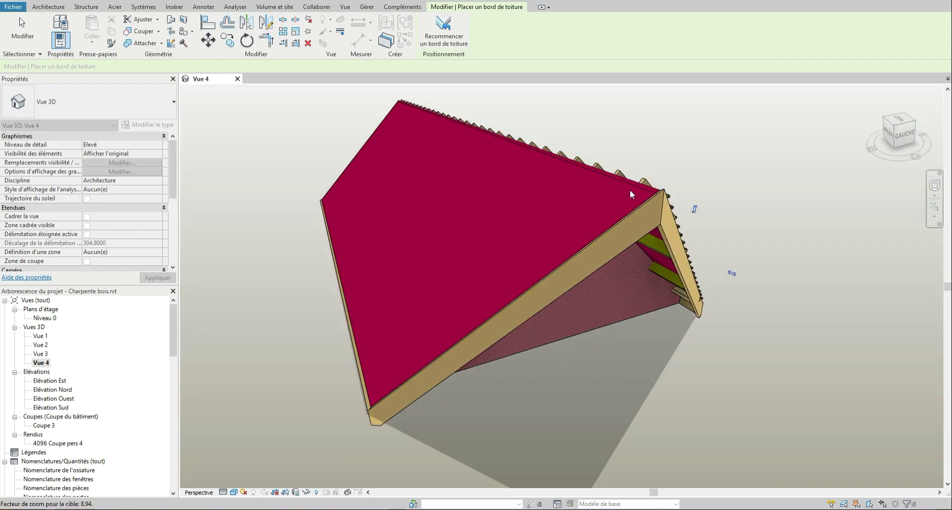
key(Escape)
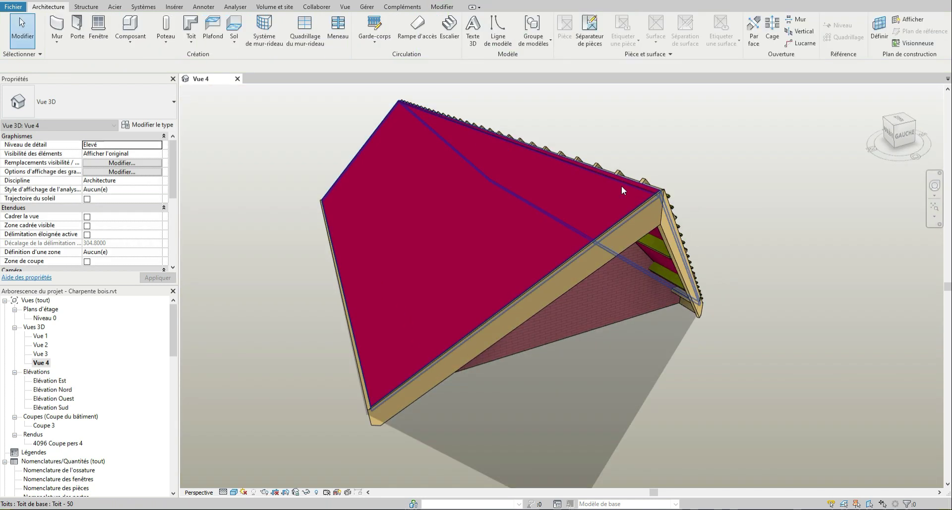
shift+middle_drag(615, 186, 531, 196)
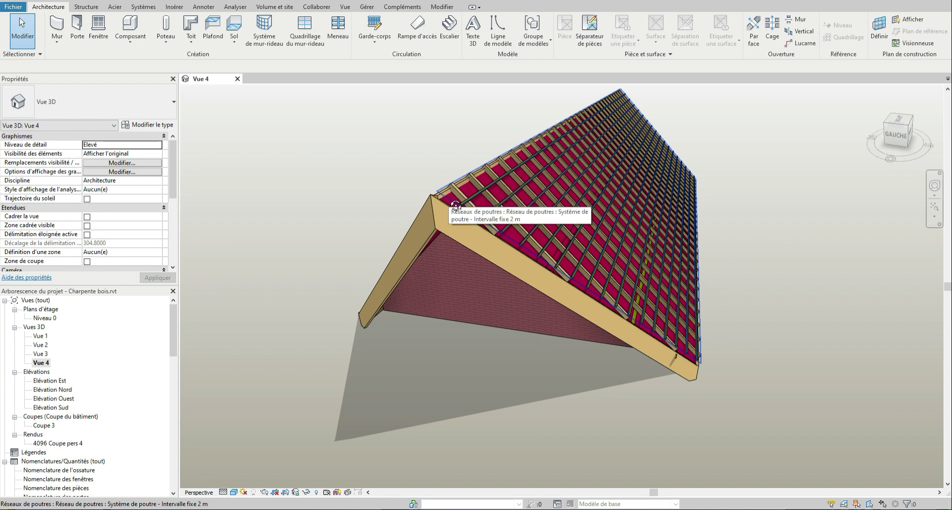
shift+middle_drag(455, 205, 460, 232)
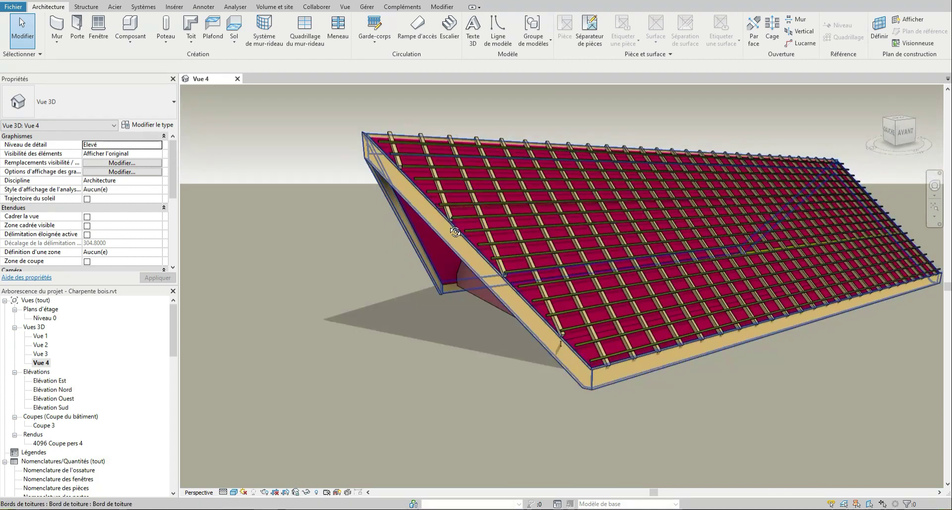
middle_drag(654, 237, 511, 279)
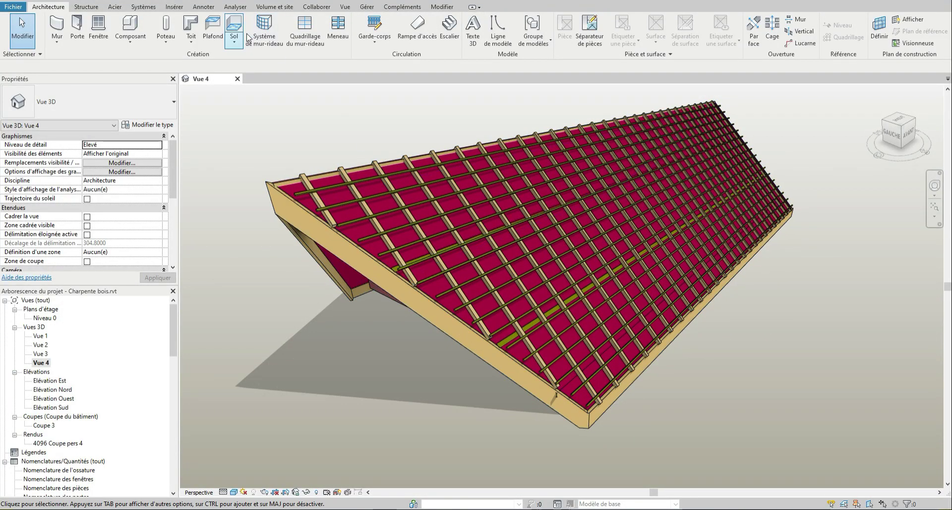
Start placing gutters, review the type's available profiles and keep Gouttière - zing : 125 x125mm.
click(186, 43)
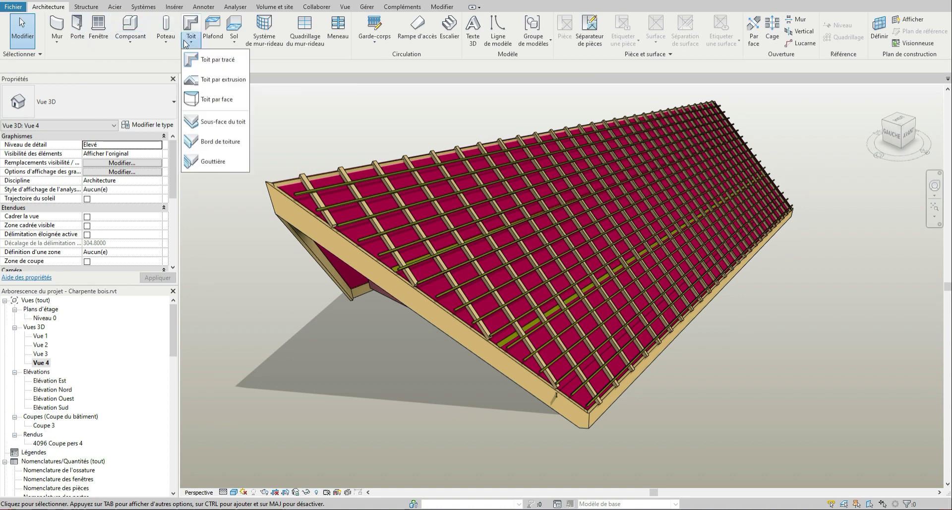
click(214, 161)
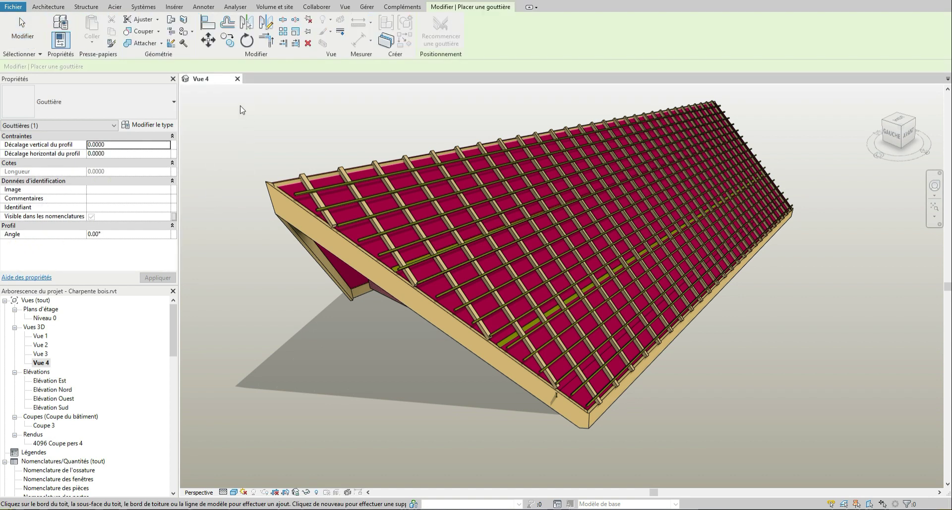
click(155, 126)
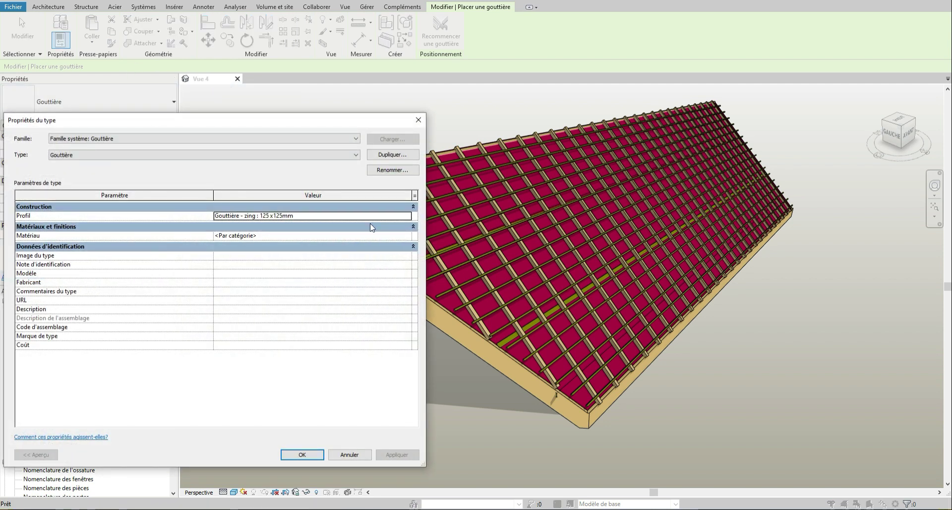
click(407, 219)
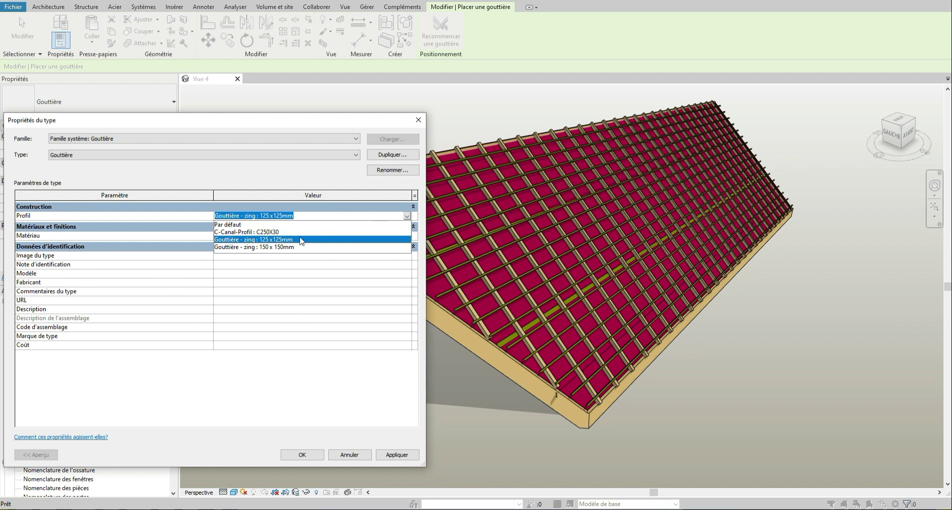
click(311, 286)
click(317, 457)
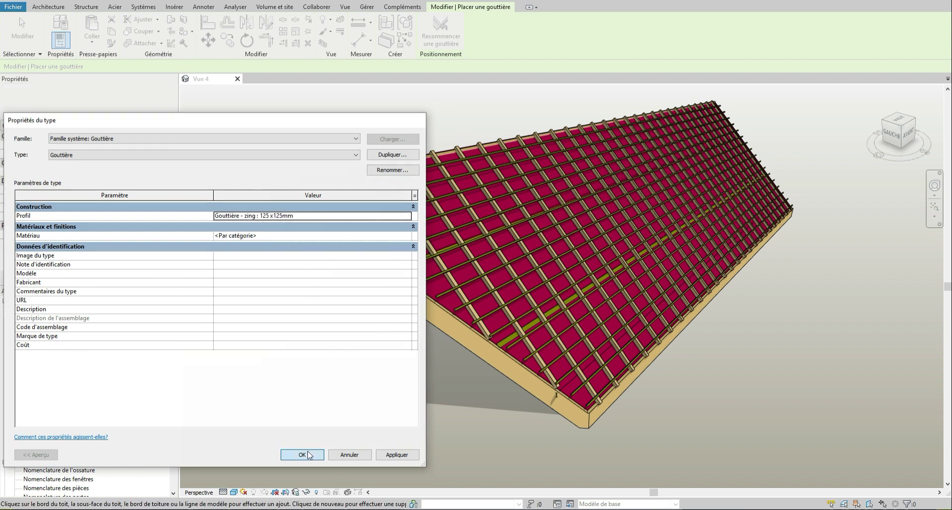
Place gutters along the front and rear eaves of the roof and end the gutter placement.
shift+middle_drag(496, 411, 464, 385)
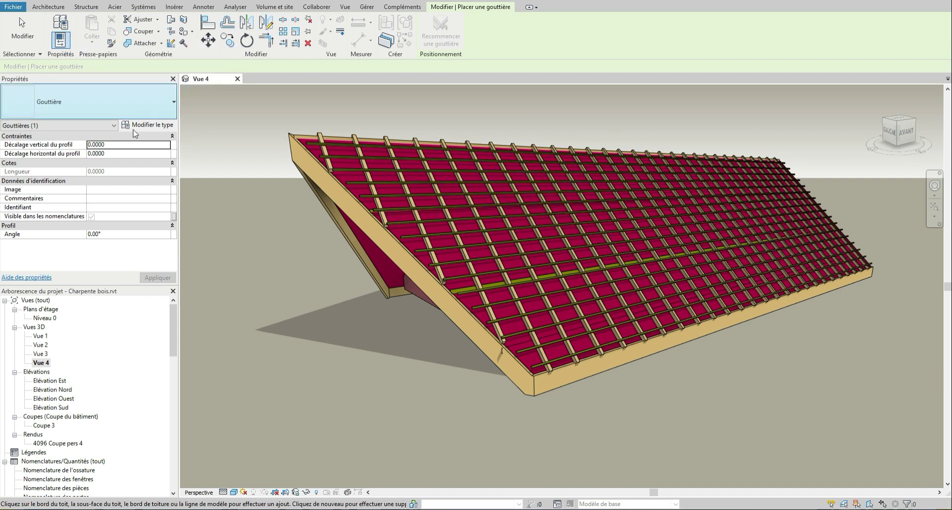
click(542, 372)
shift+middle_drag(520, 328, 326, 258)
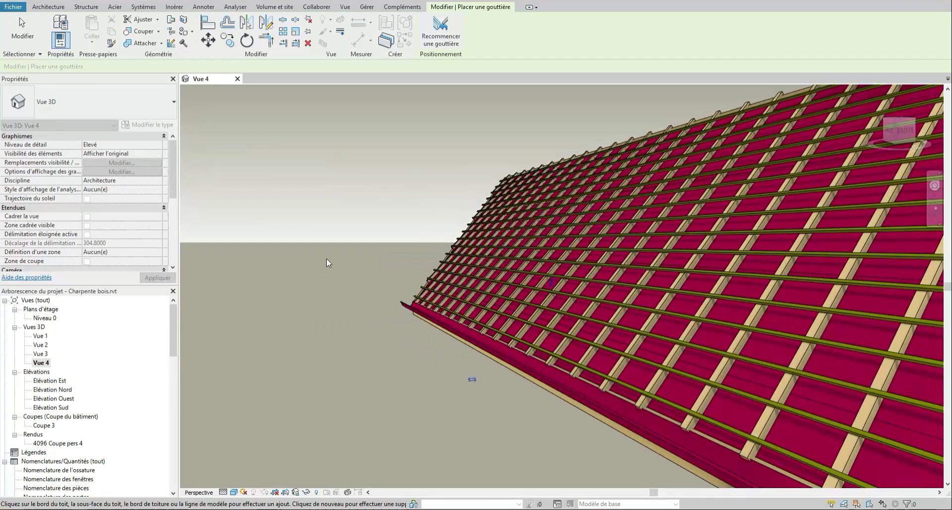
scroll(326, 258, down, 5)
shift+middle_drag(567, 303, 531, 365)
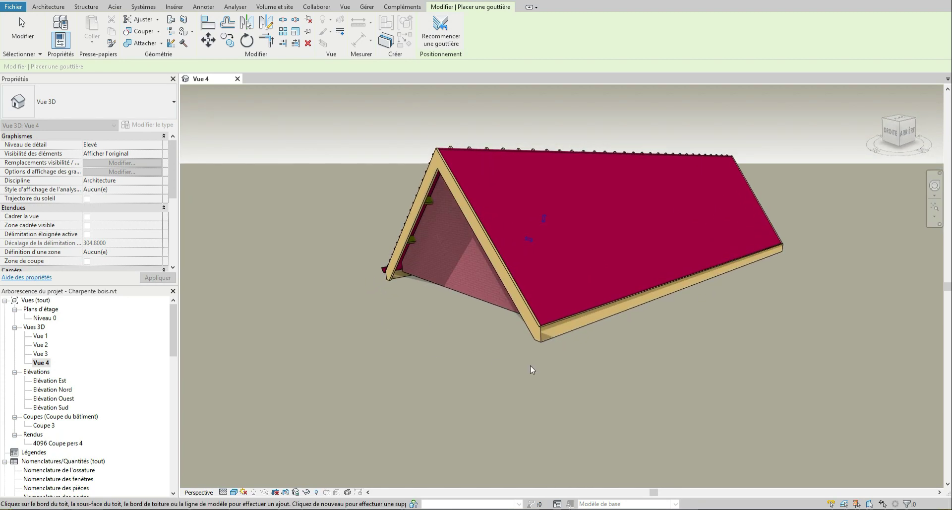
click(552, 325)
mouse_move(597, 328)
shift+middle_down()
mouse_move(630, 342)
mouse_move(597, 335)
shift+middle_up()
key(Escape)
key(Escape)
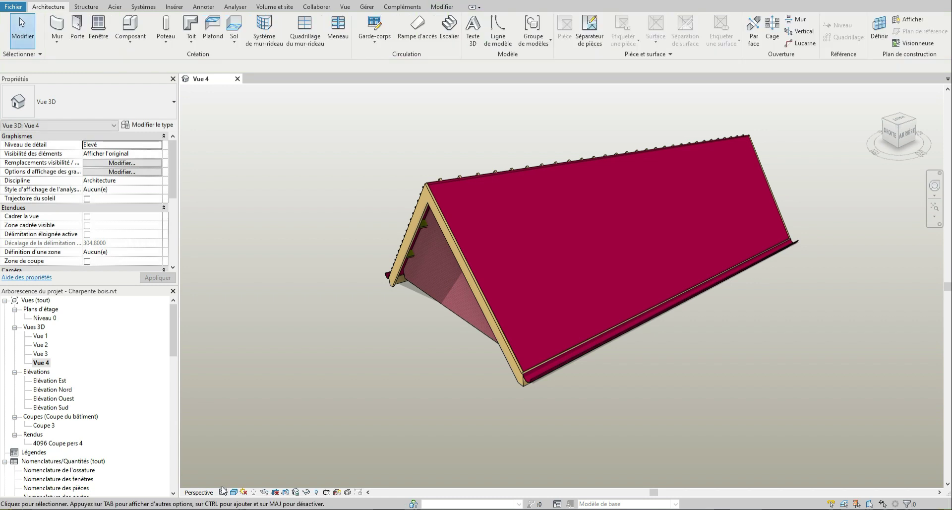
click(234, 492)
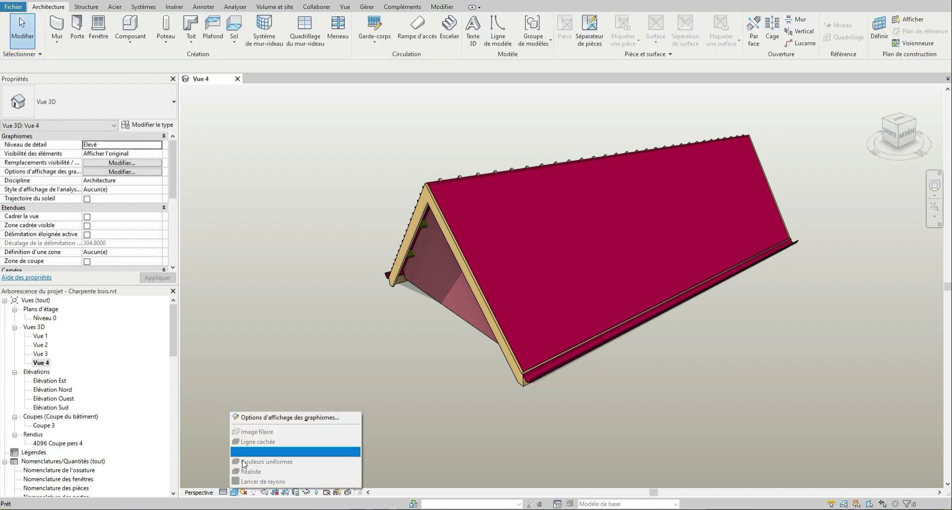
click(262, 421)
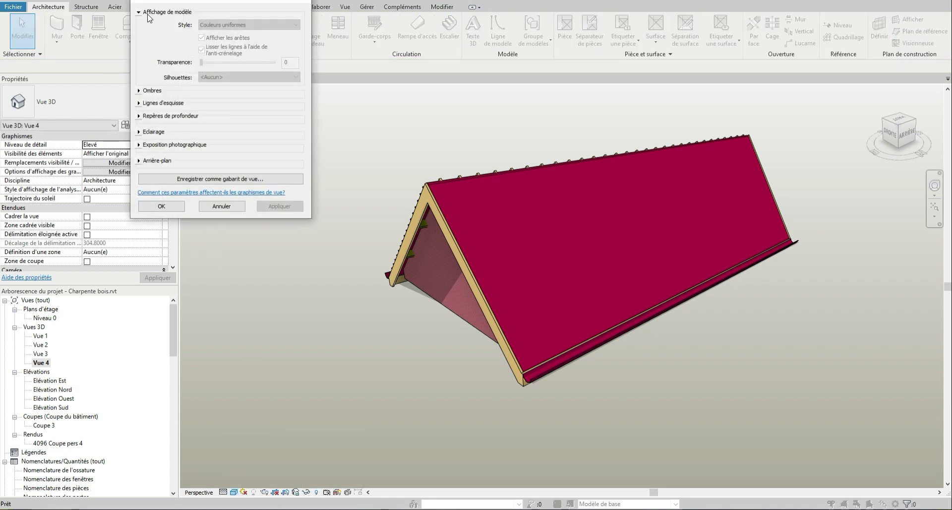
click(302, 1)
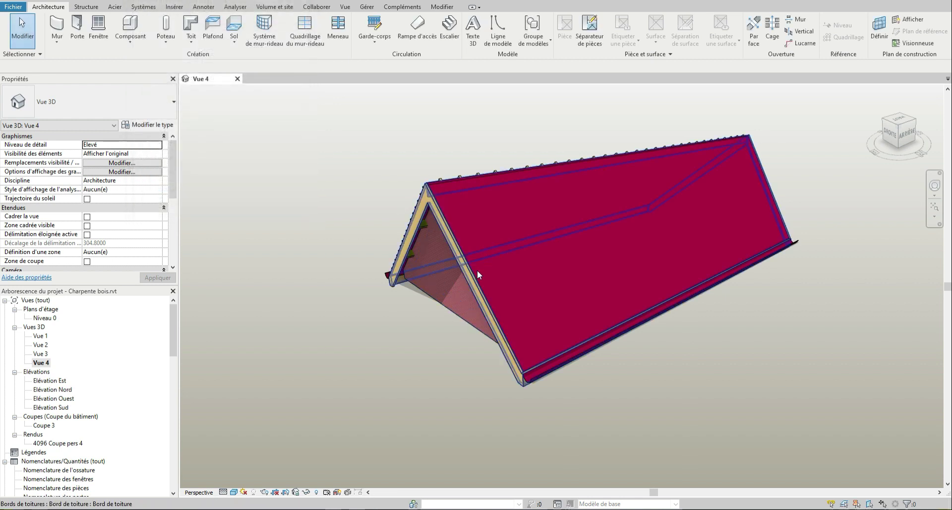
Examine the roof's fascias and gutters from the gable end and from both slopes.
shift+middle_drag(495, 258, 531, 239)
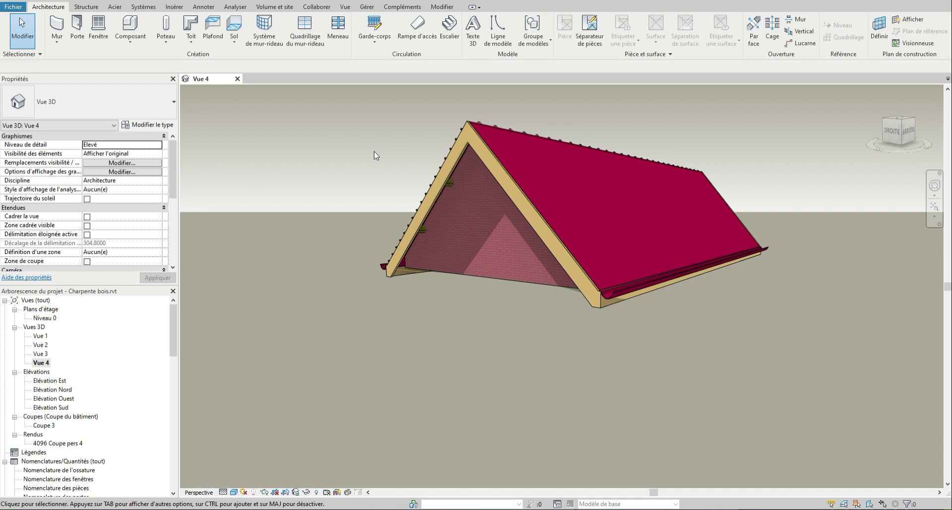
shift+middle_drag(507, 222, 663, 267)
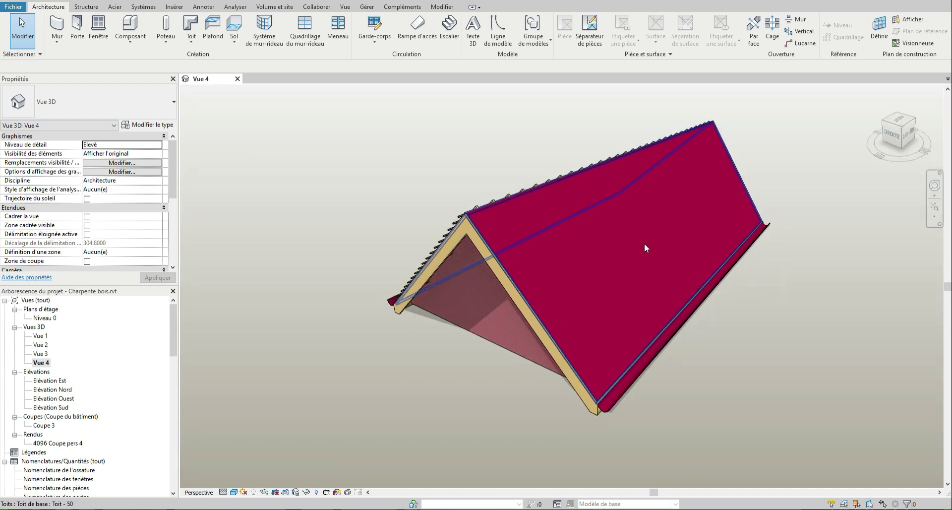
shift+middle_drag(618, 224, 633, 249)
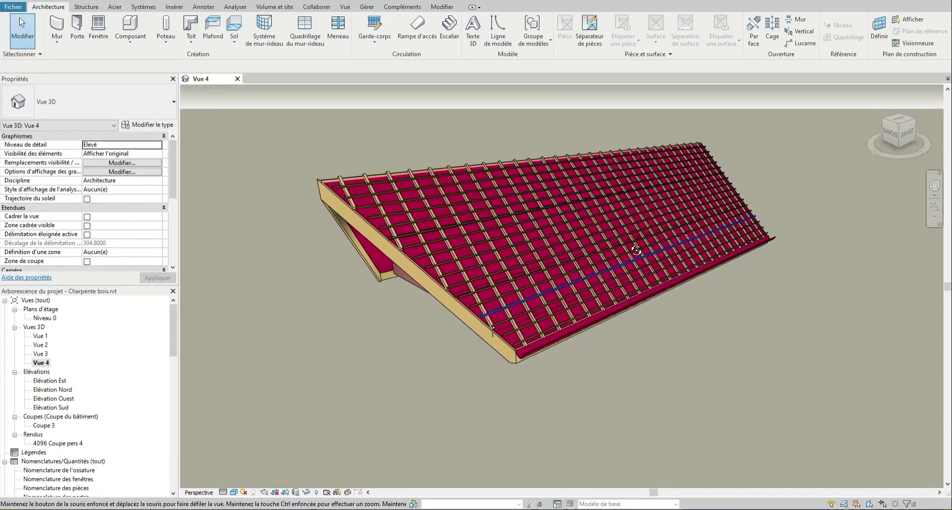